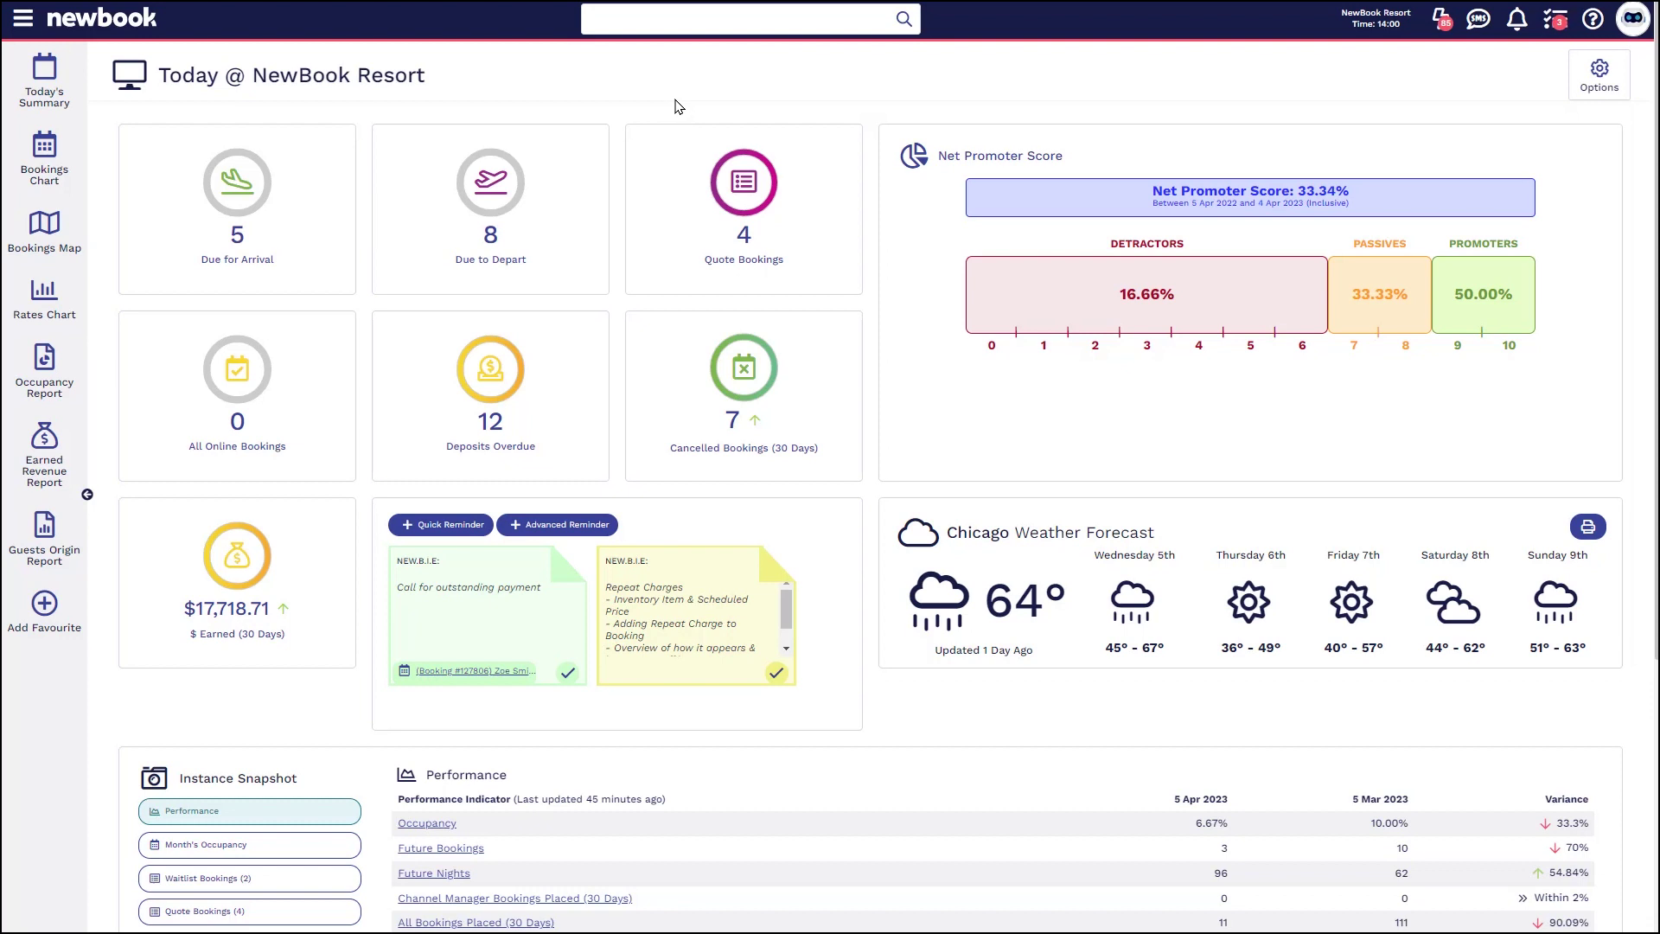
- Find 'invent' in the menu search and open the Inventory Items list of 92 records
{"action": "left_click", "coordinate": [23, 21]}
{"action": "type", "text": "invent"}
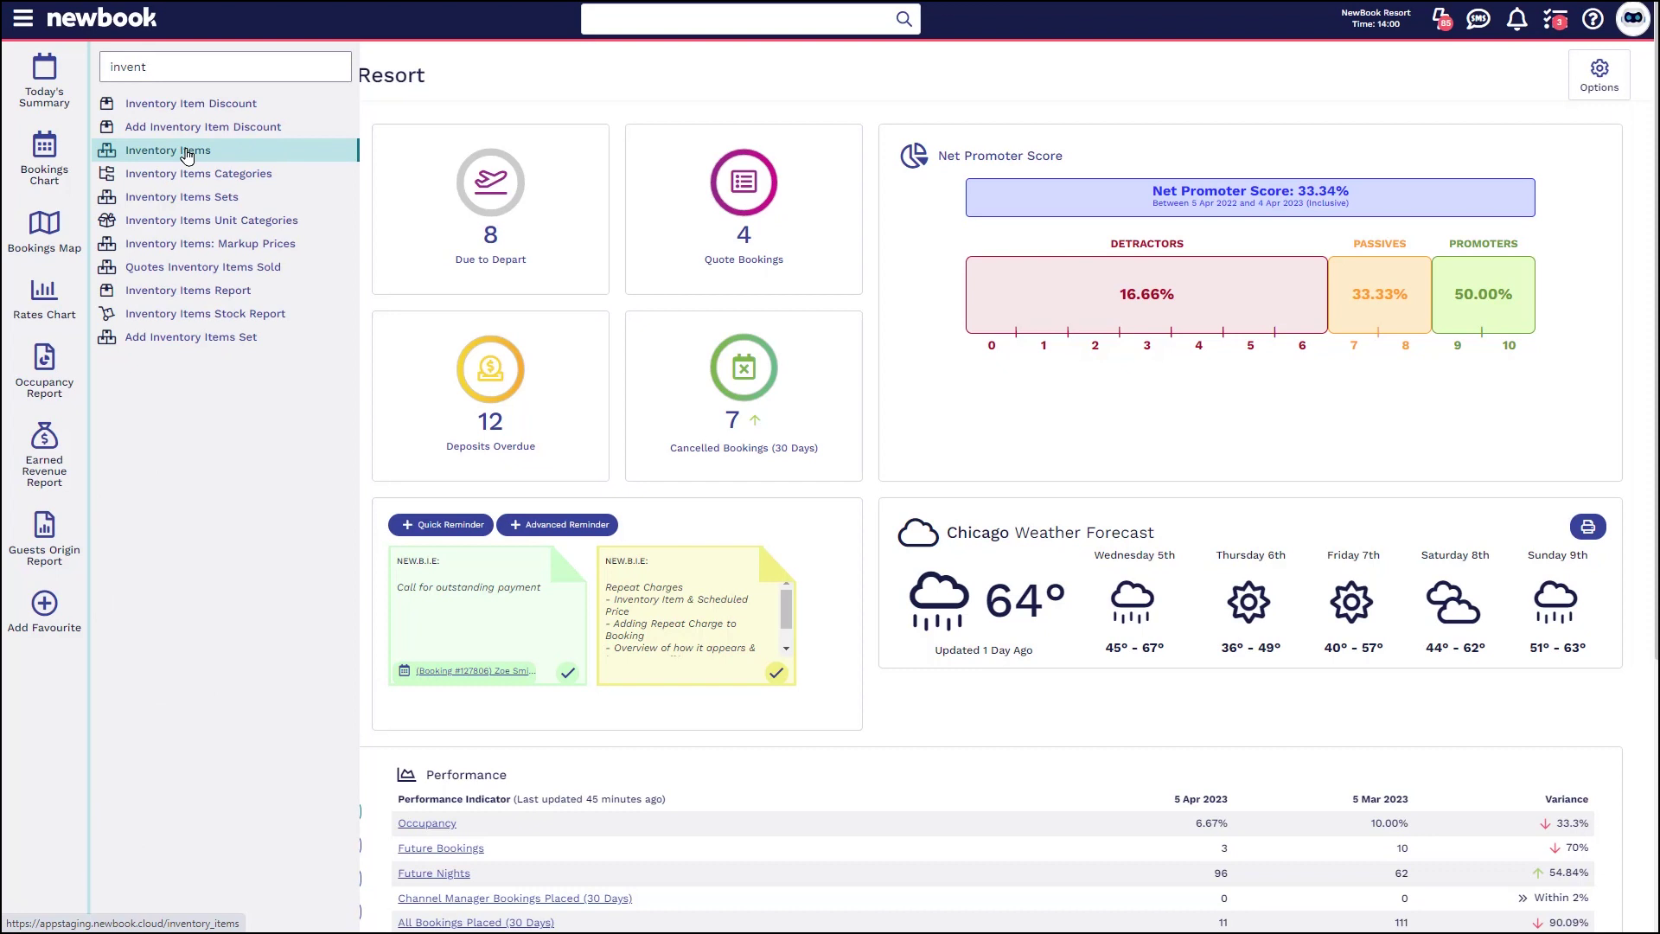
{"action": "left_click", "coordinate": [185, 151]}
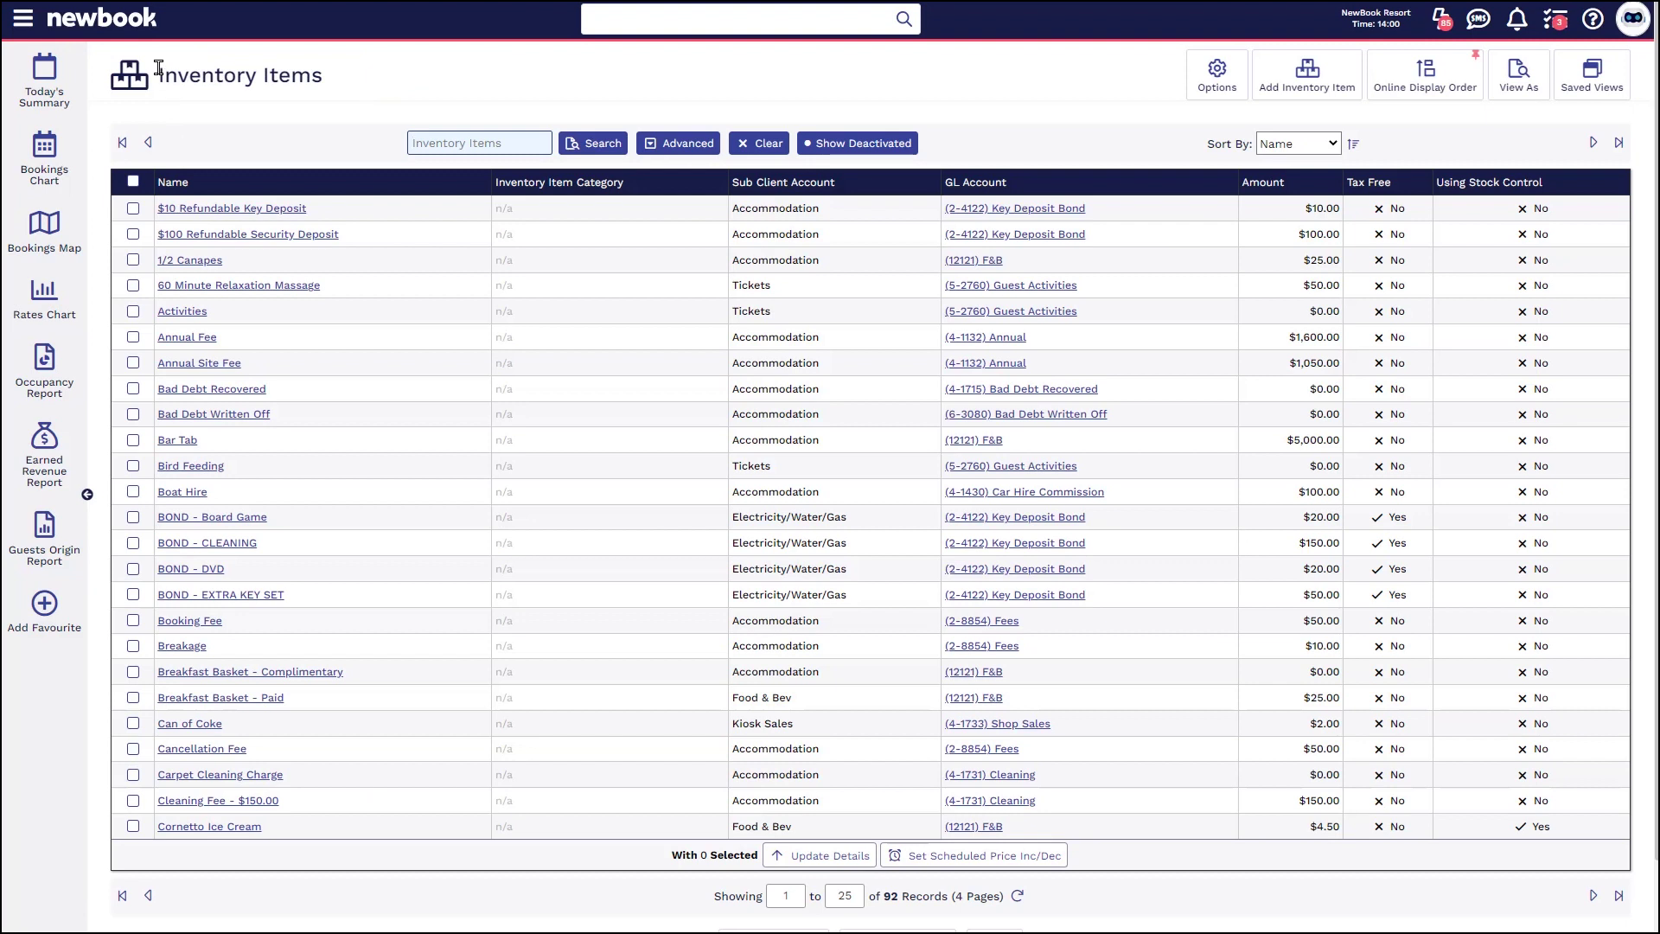
{"action": "left_click_drag", "start_coordinate": [159, 76], "coordinate": [362, 90]}
{"action": "left_click", "coordinate": [362, 90]}
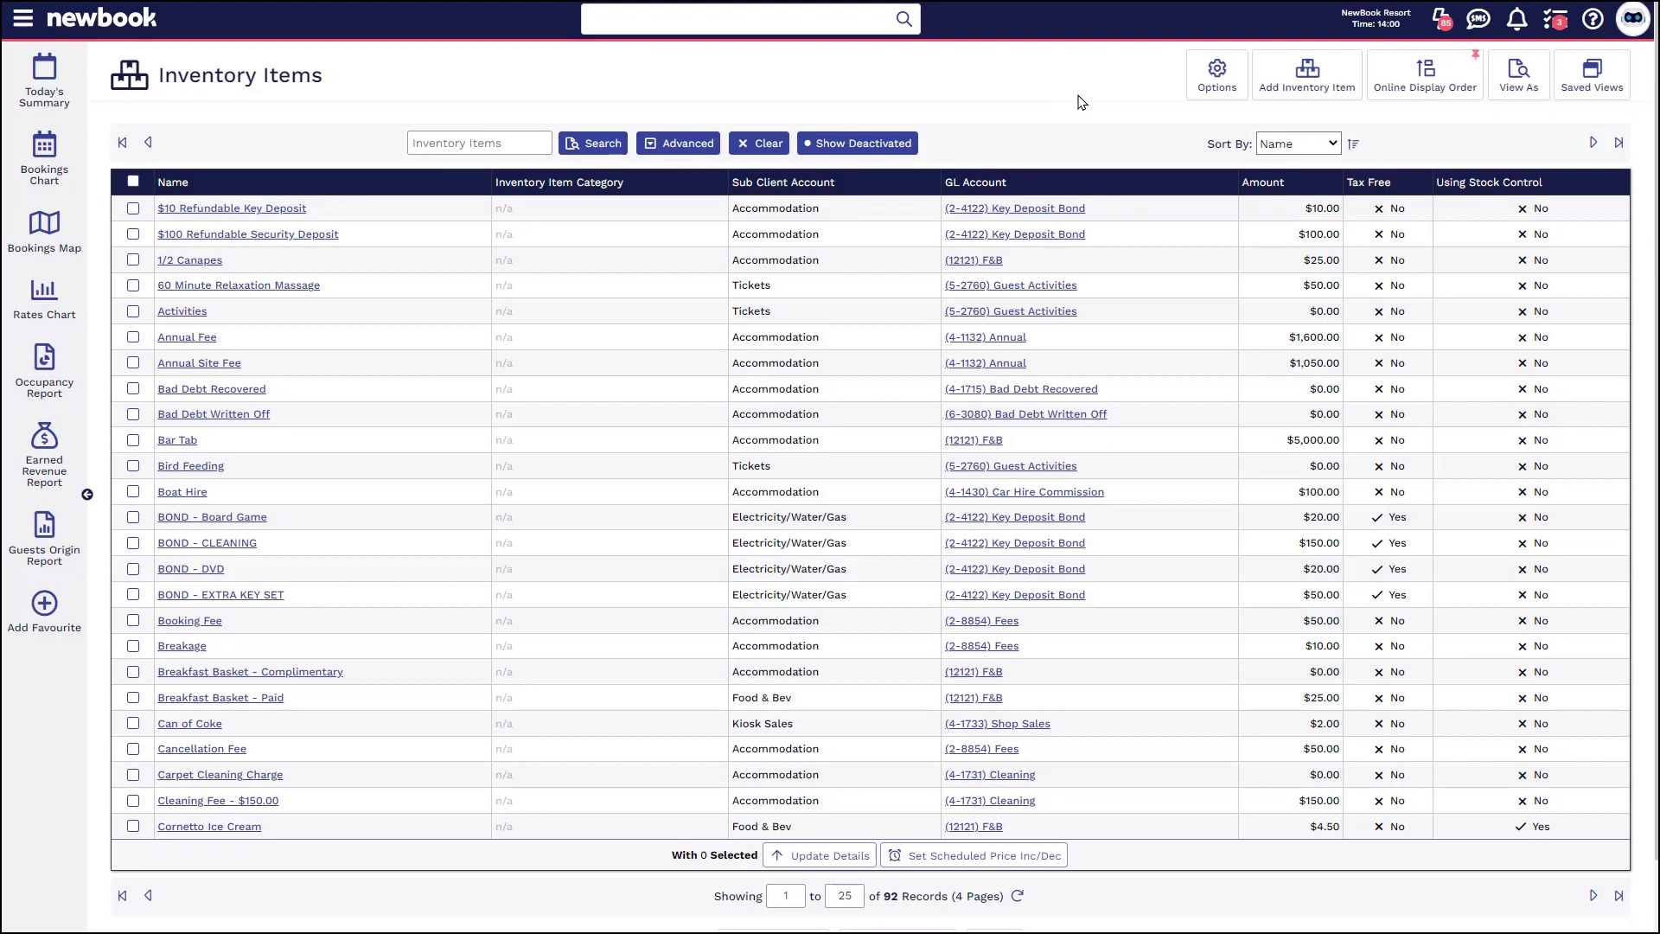
- Add a new inventory item named and described 'Bottled Water' with a 2.50 sell price
{"action": "left_click", "coordinate": [1304, 87]}
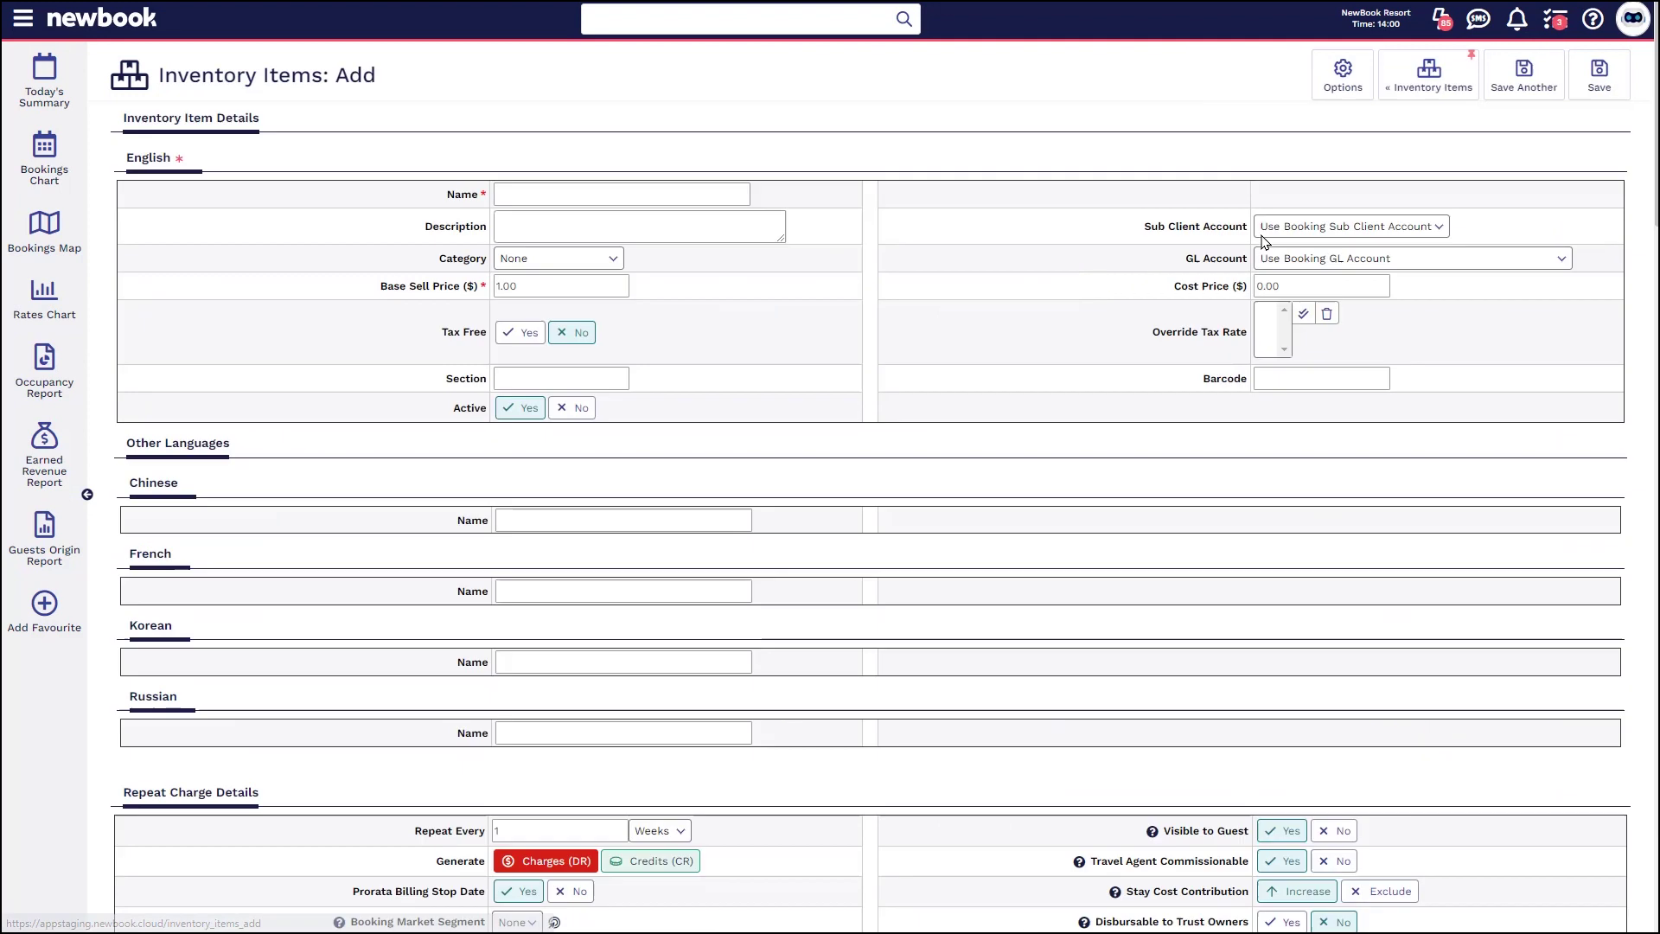
{"action": "left_click", "coordinate": [530, 241]}
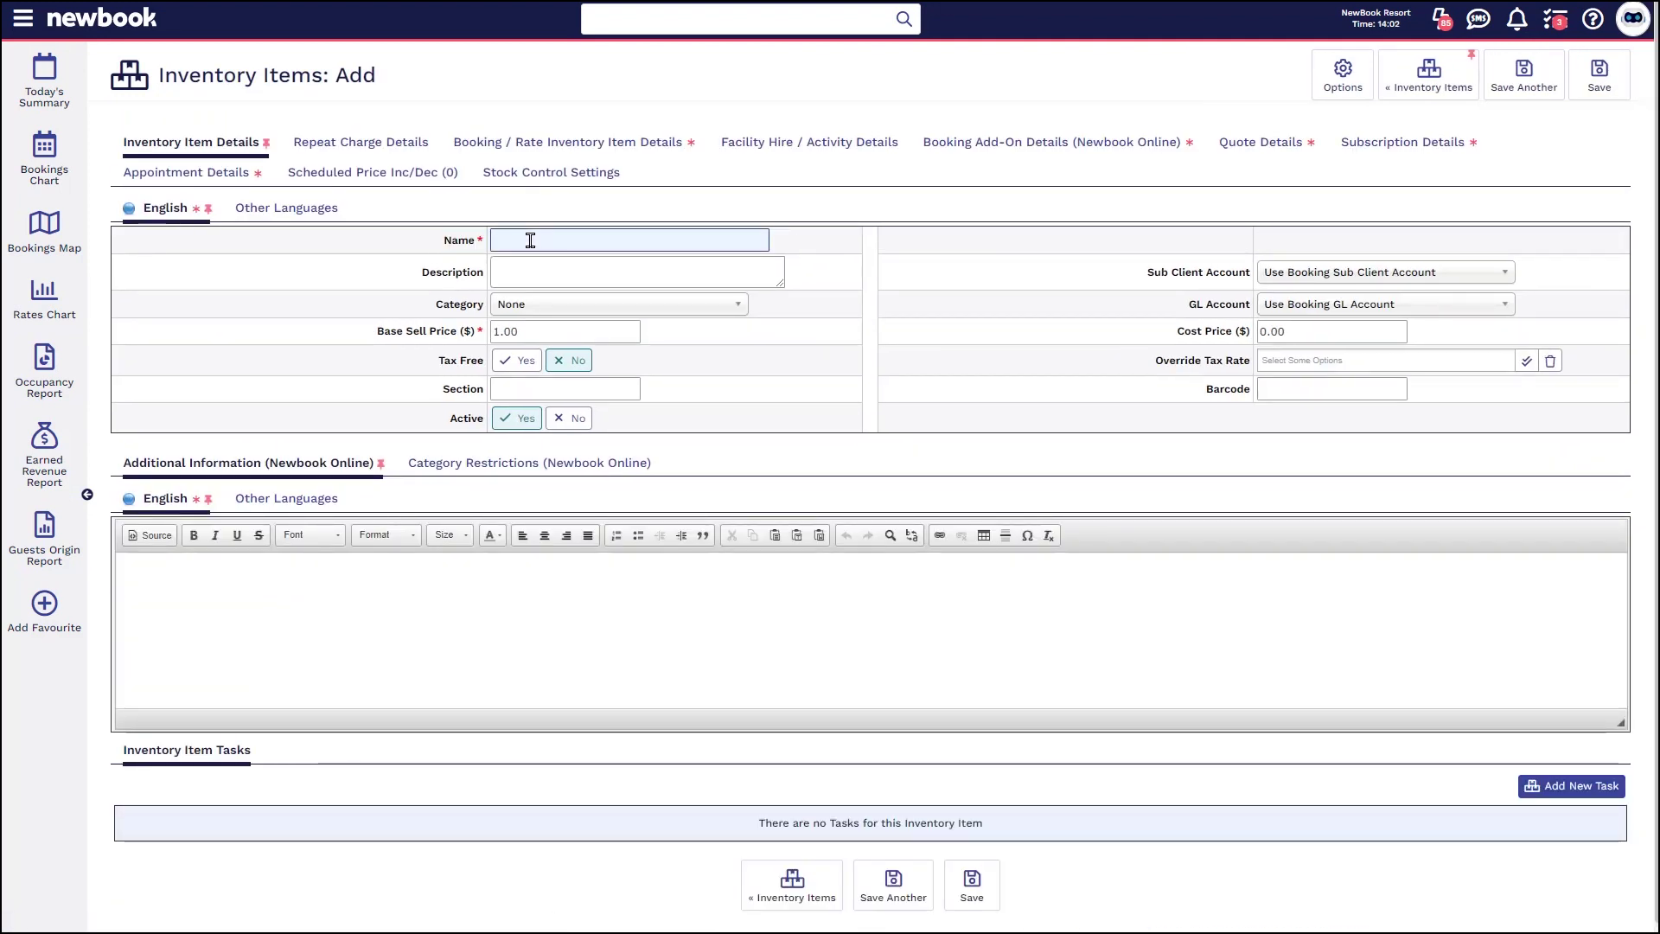
{"action": "type", "text": "Bottled W"}
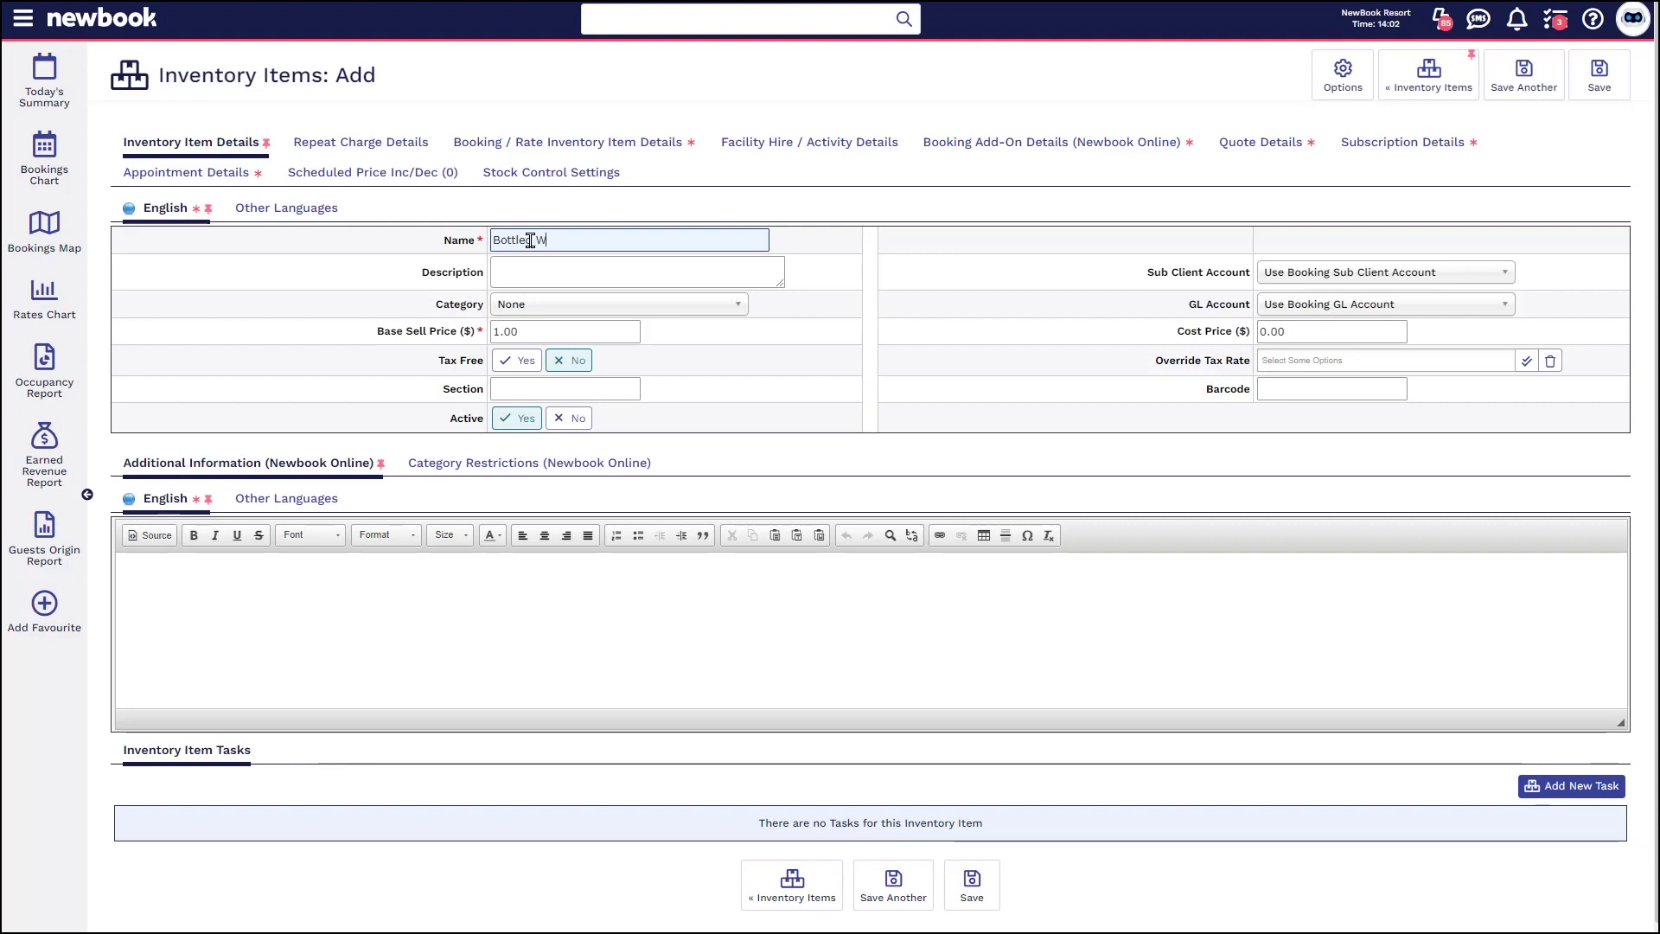
{"action": "type", "text": "ater"}
{"action": "key", "text": "ctrl+a"}
{"action": "key", "text": "ctrl+c"}
{"action": "left_click", "coordinate": [585, 261]}
{"action": "key", "text": "ctrl+v"}
{"action": "key", "text": "Tab"}
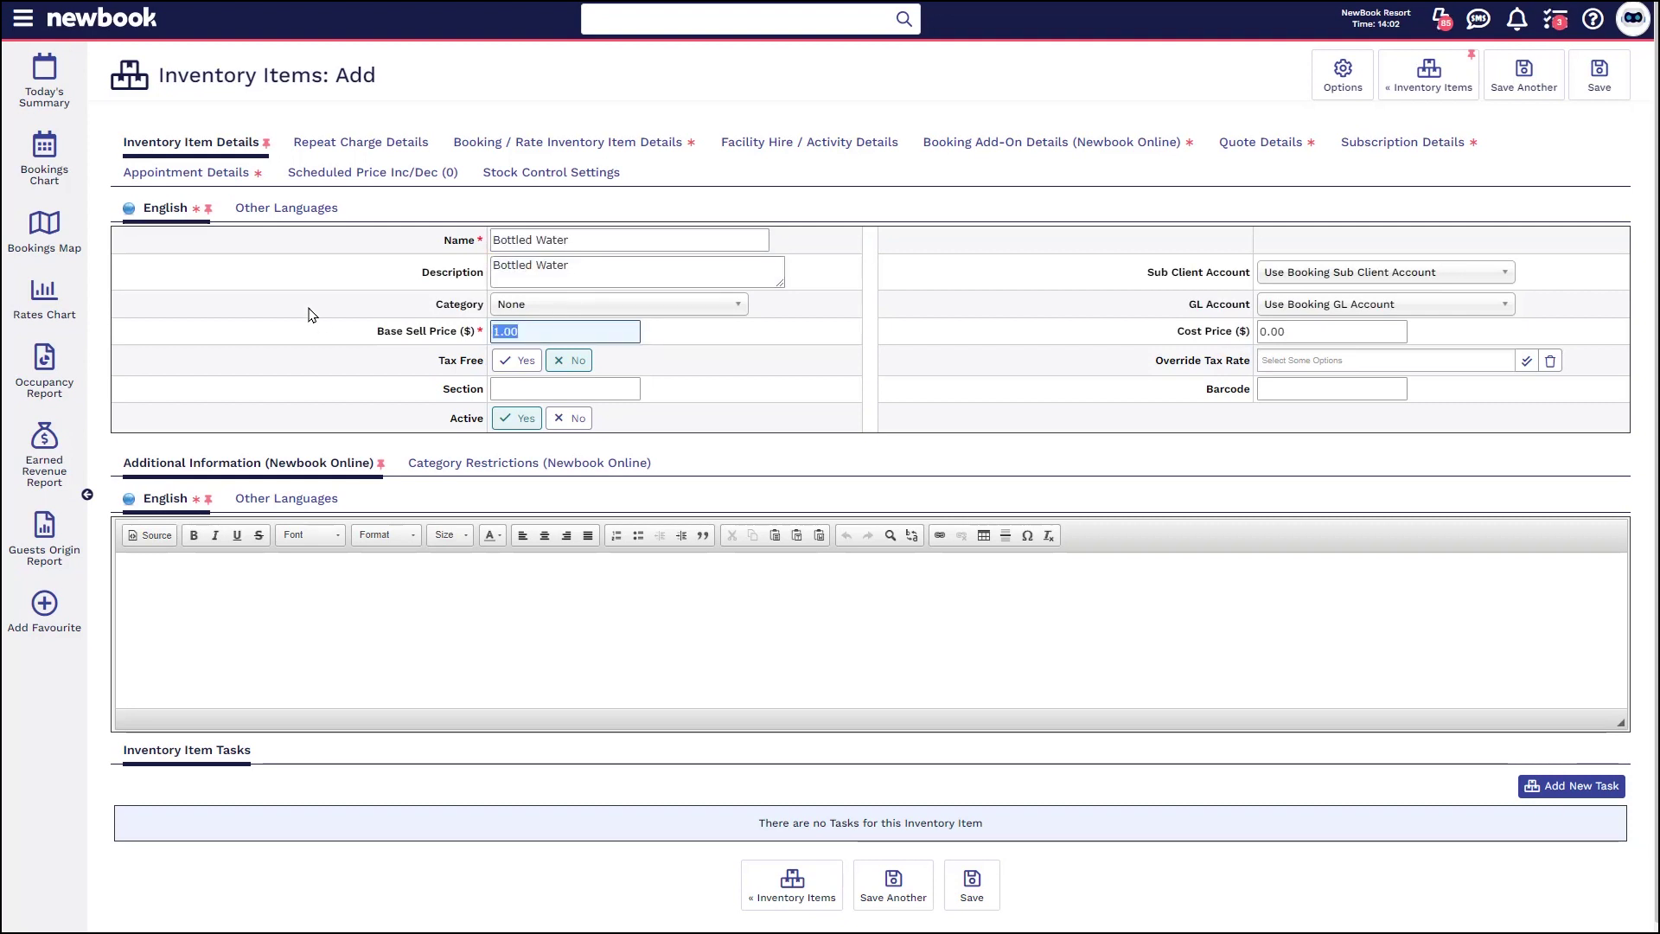
{"action": "type", "text": "2.50"}
- Assign the Food & Bev sub client account and (12121) F&B GL account, then save the item
{"action": "left_click_drag", "start_coordinate": [1146, 273], "coordinate": [1256, 287]}
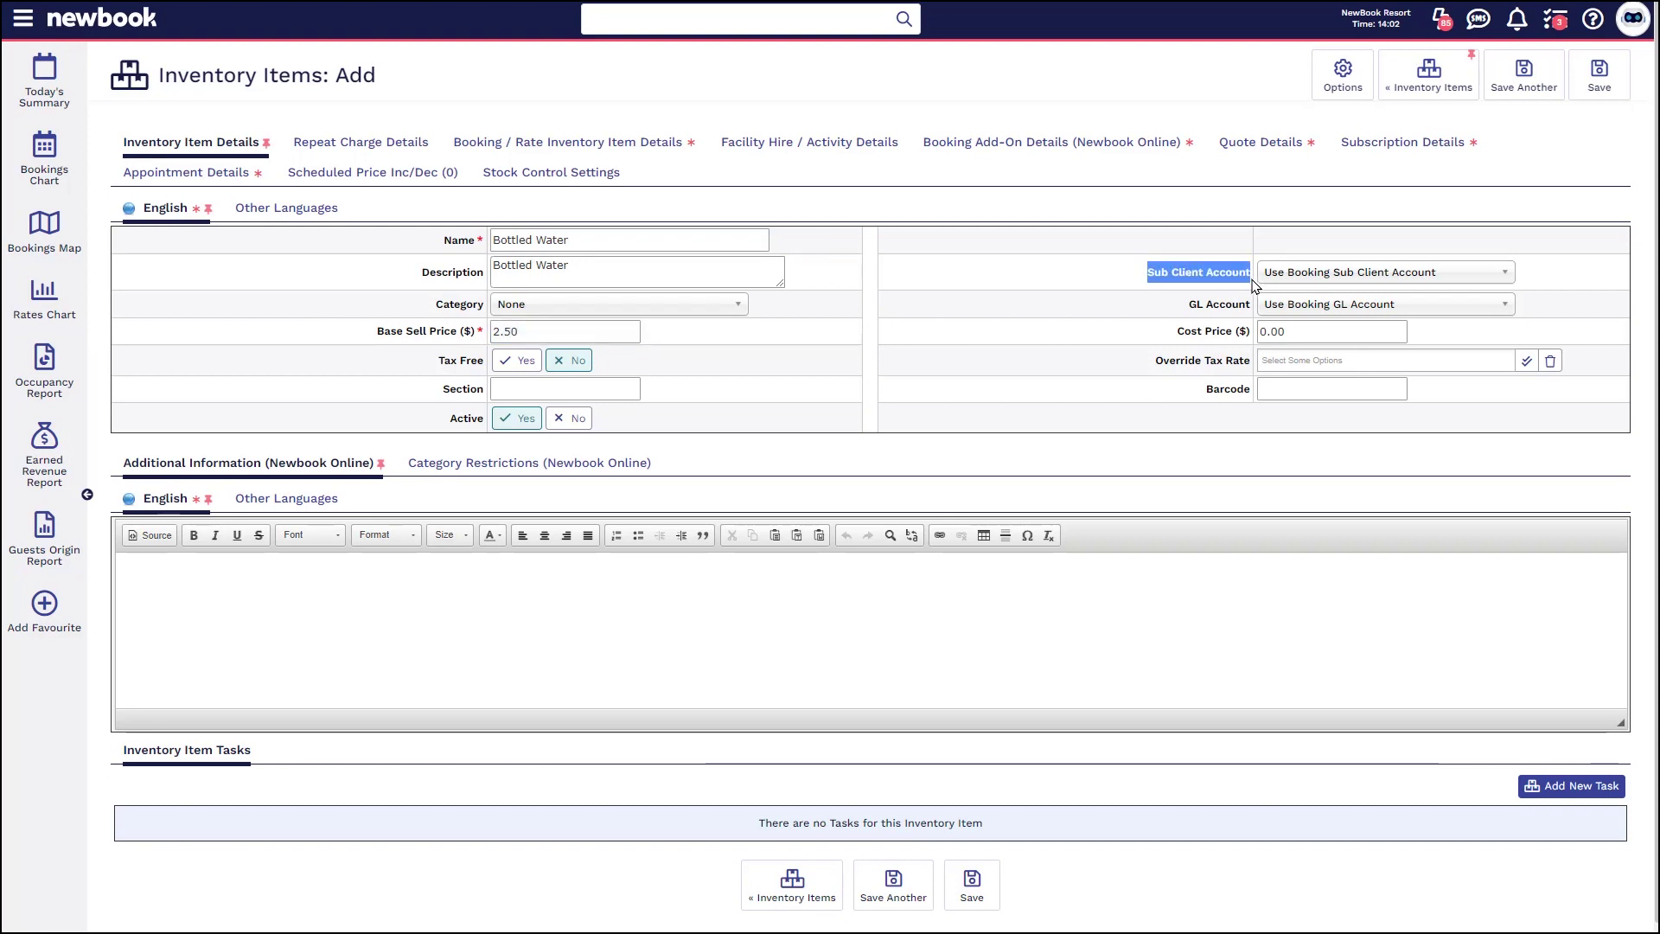
{"action": "left_click", "coordinate": [1294, 278]}
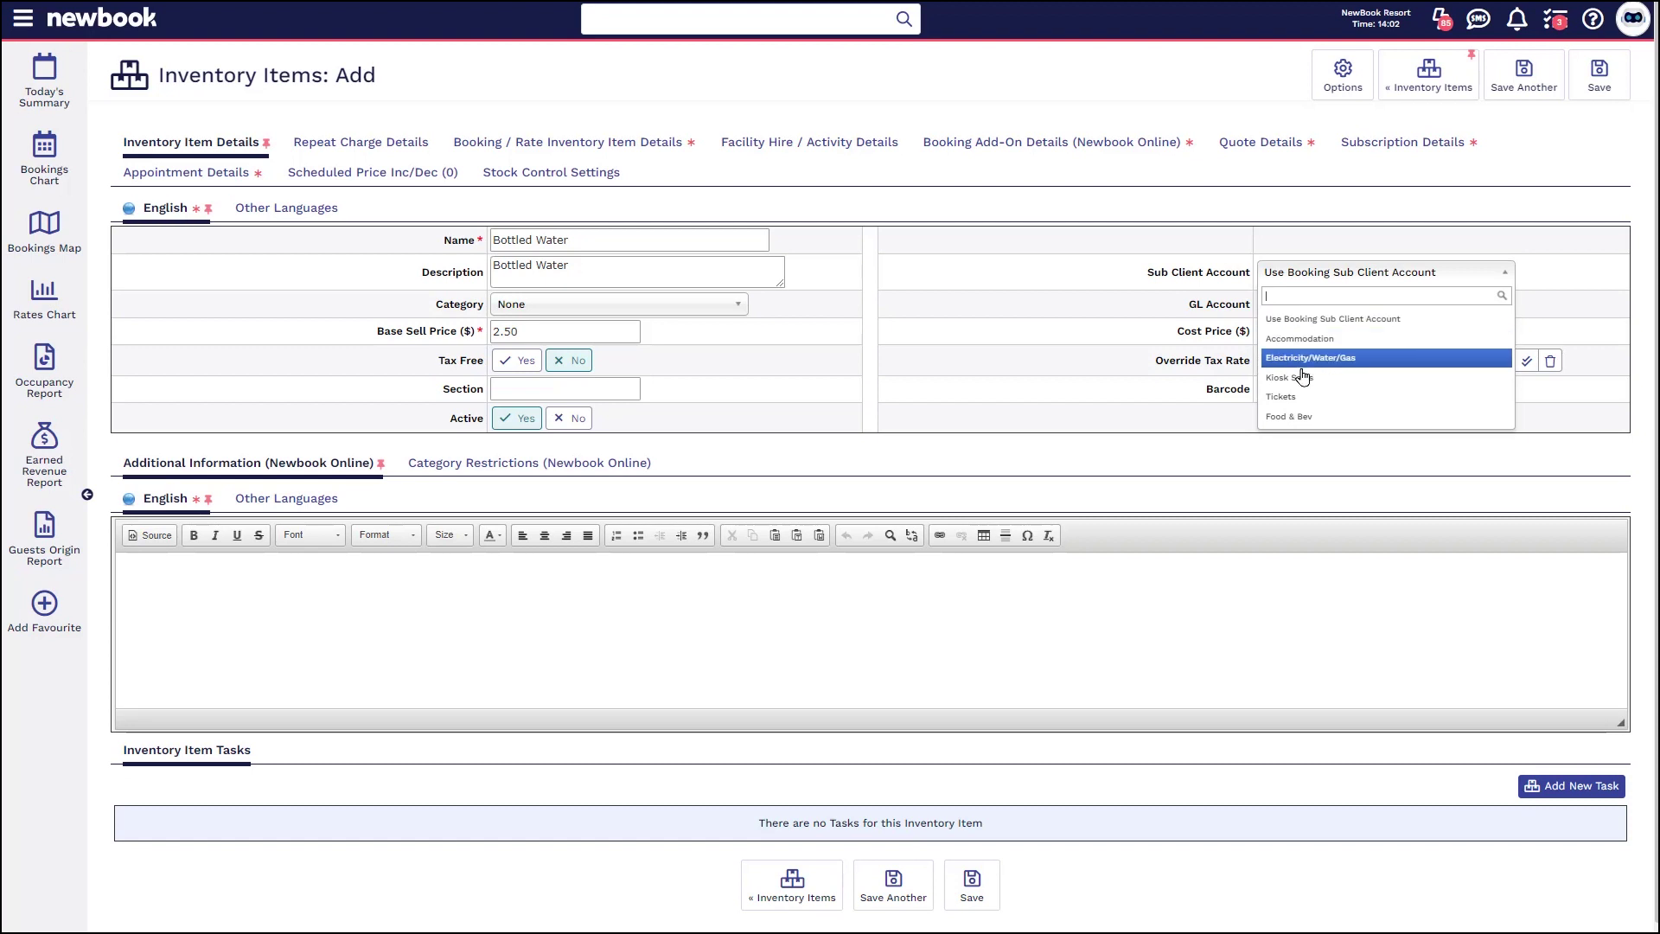
{"action": "left_click", "coordinate": [1294, 417]}
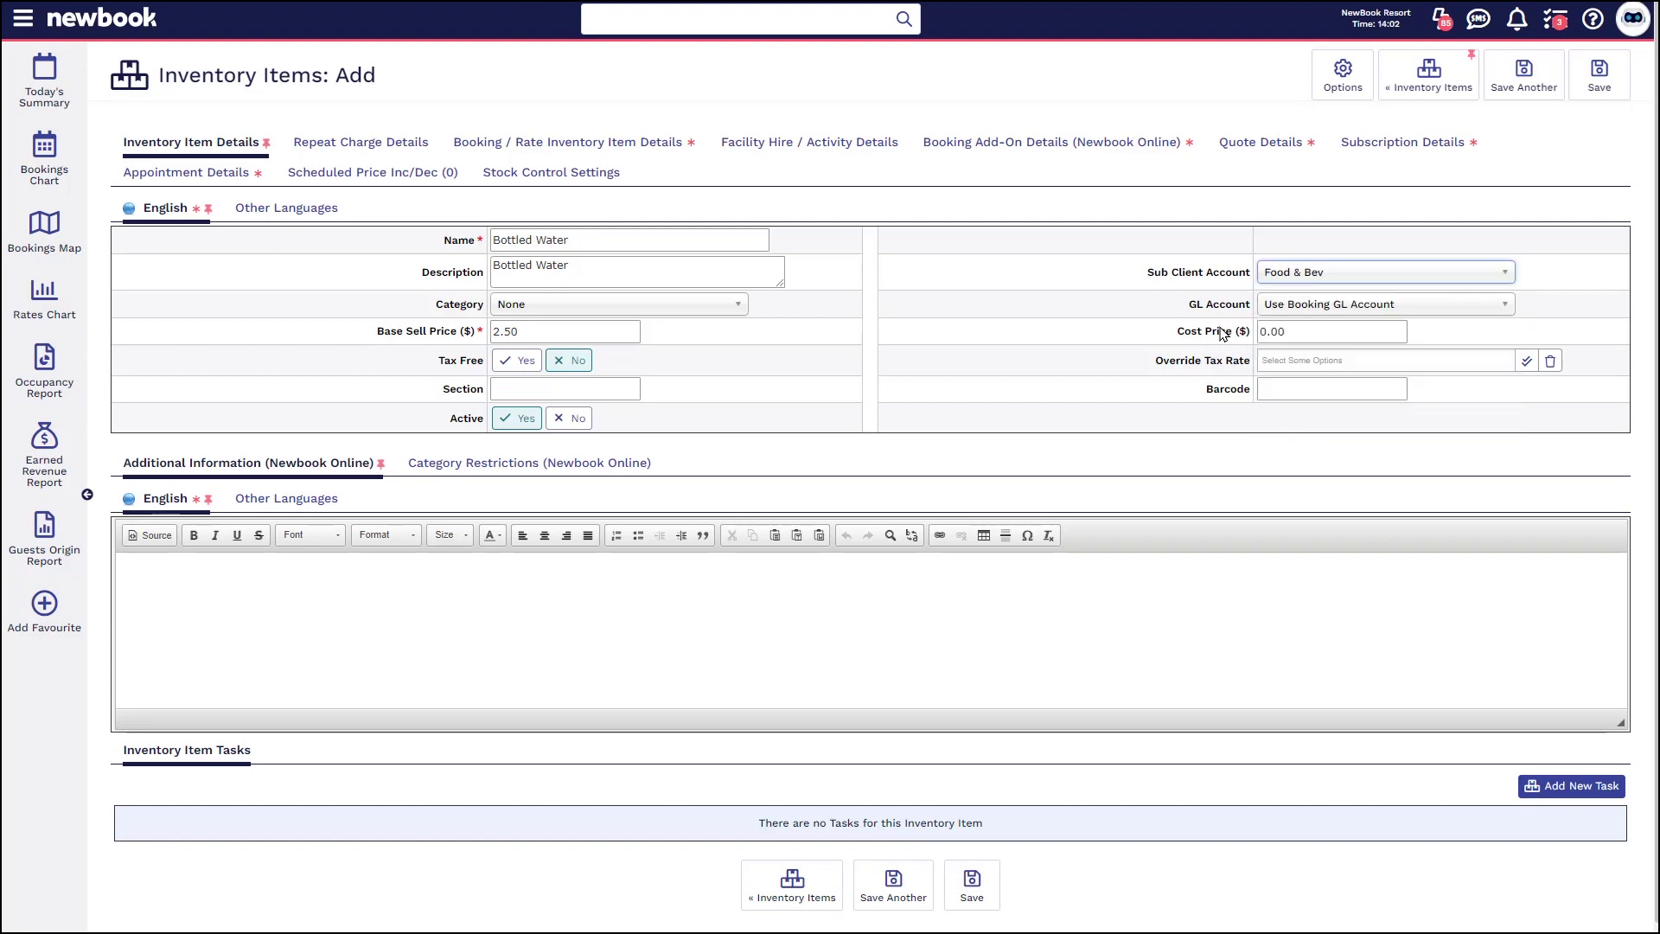
{"action": "left_click", "coordinate": [1321, 306]}
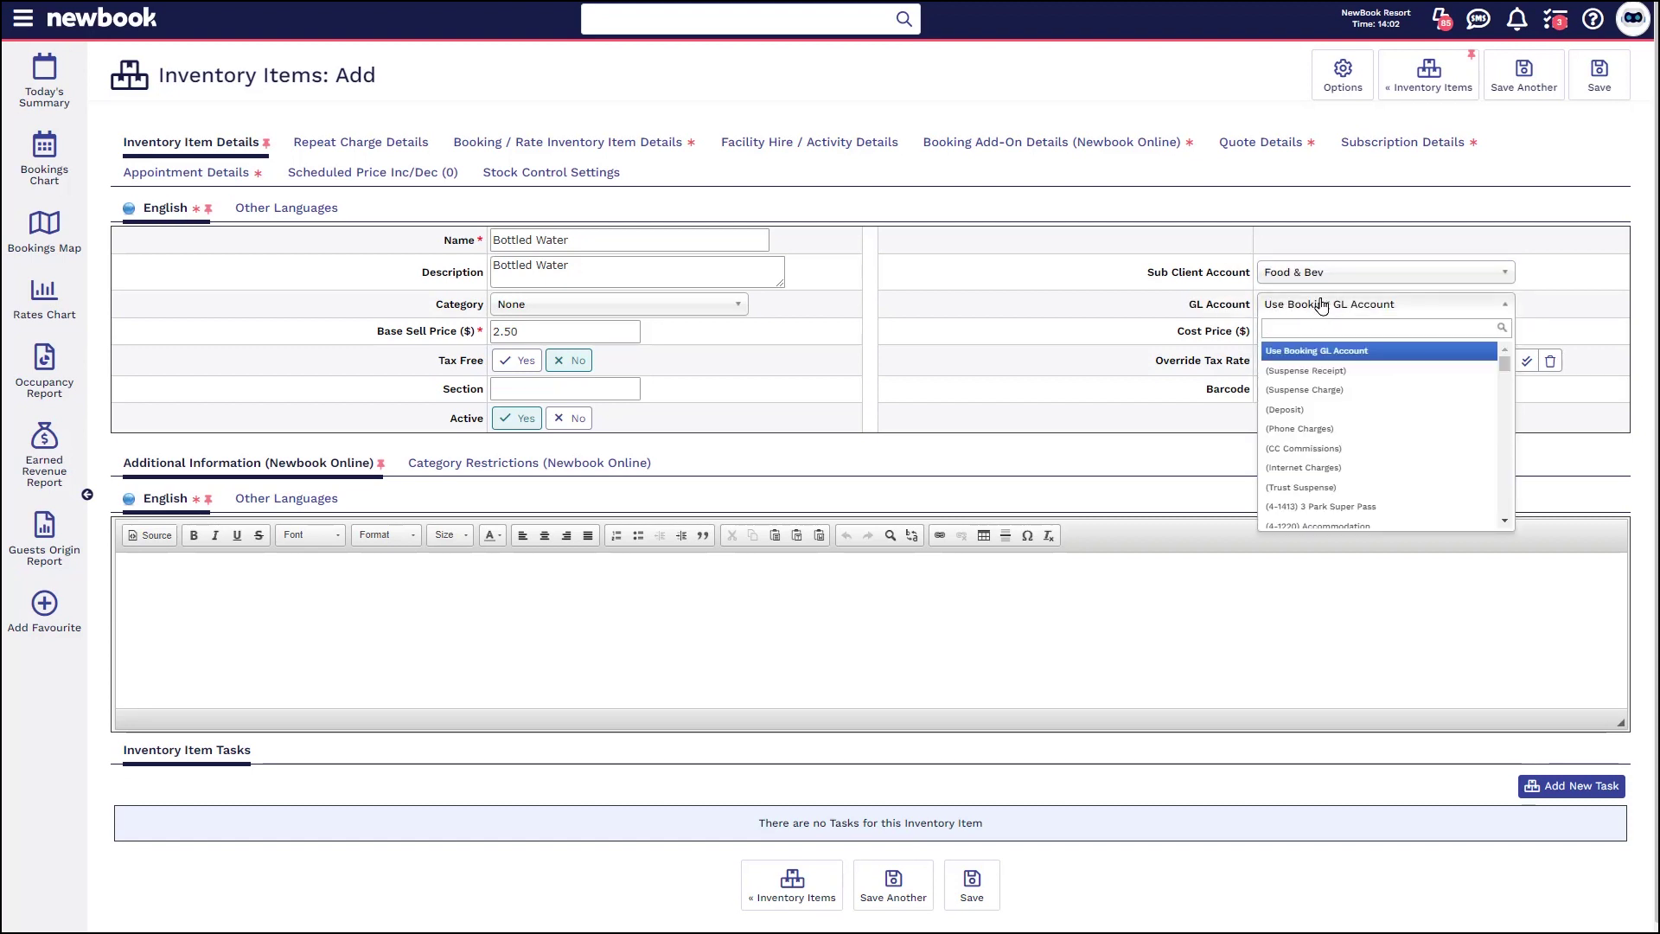
{"action": "type", "text": "("}
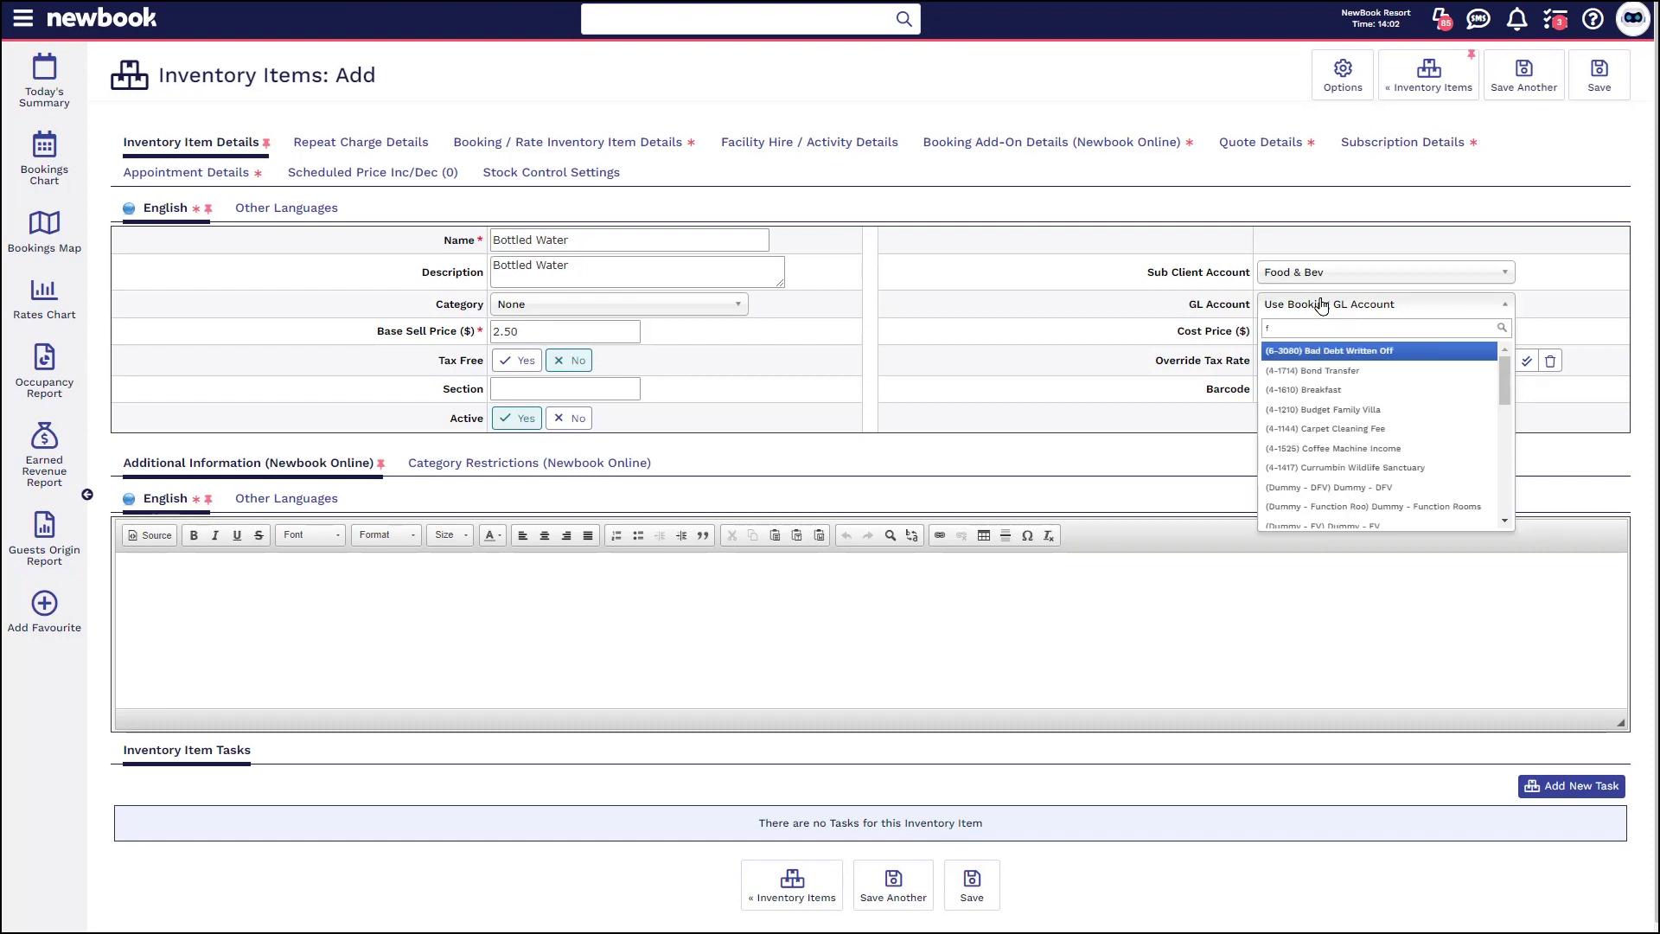
{"action": "type", "text": "oo"}
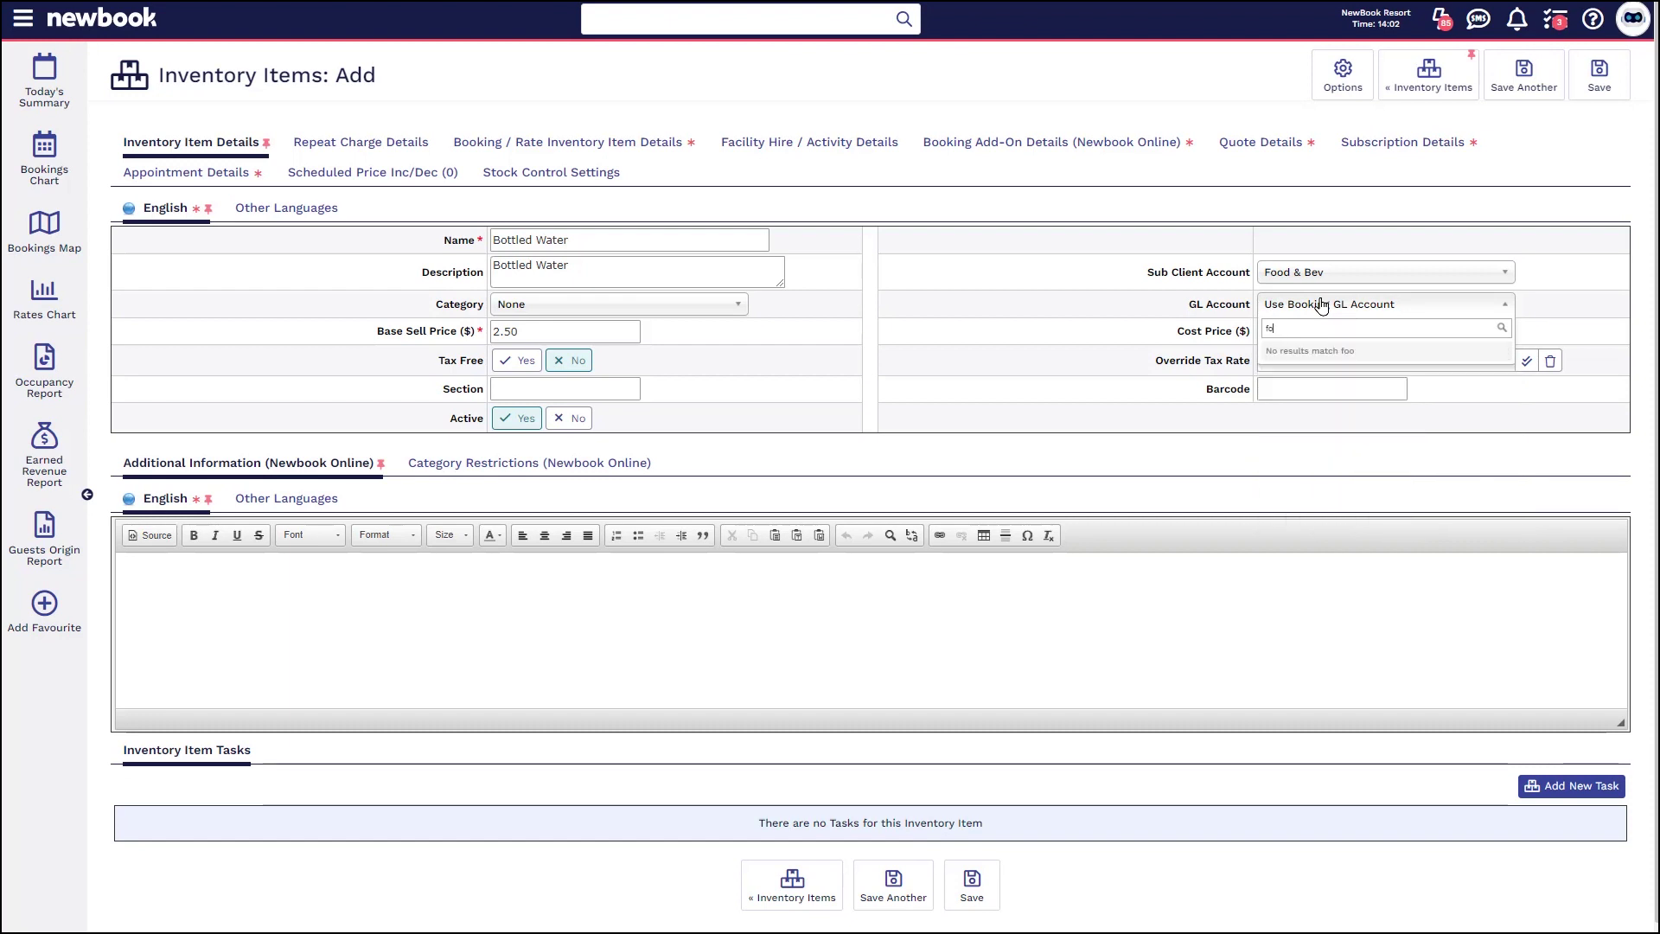
{"action": "key", "text": "BackSpace"}
{"action": "key", "text": "BackSpace"}
{"action": "type", "text": "&"}
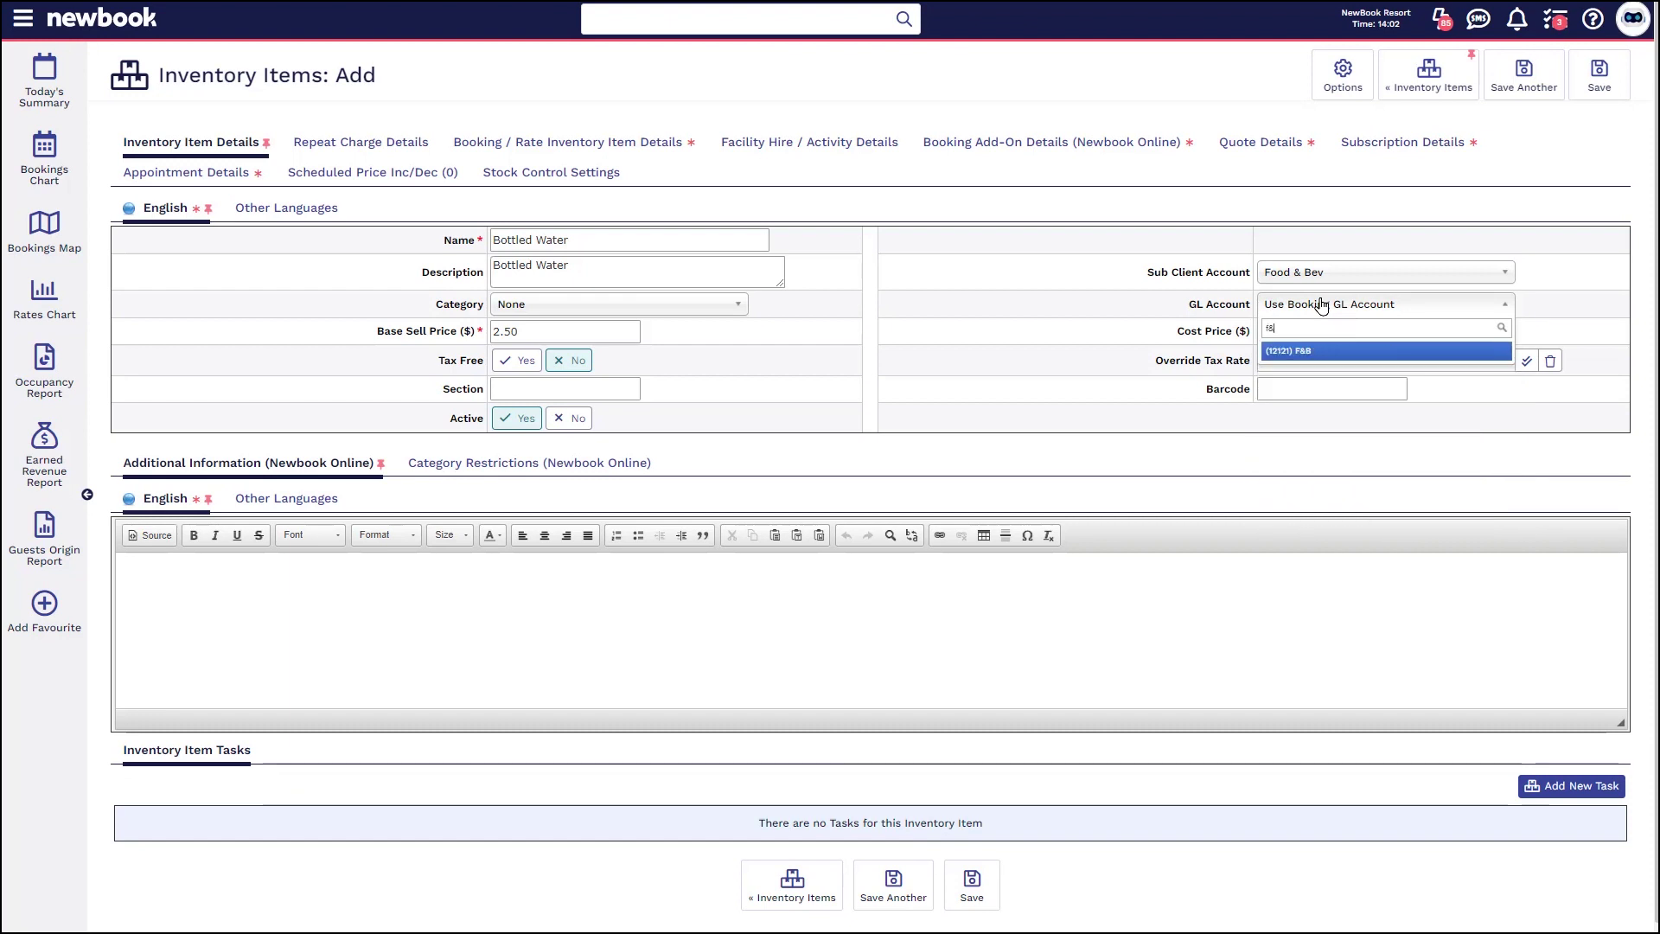
{"action": "left_click", "coordinate": [1319, 352]}
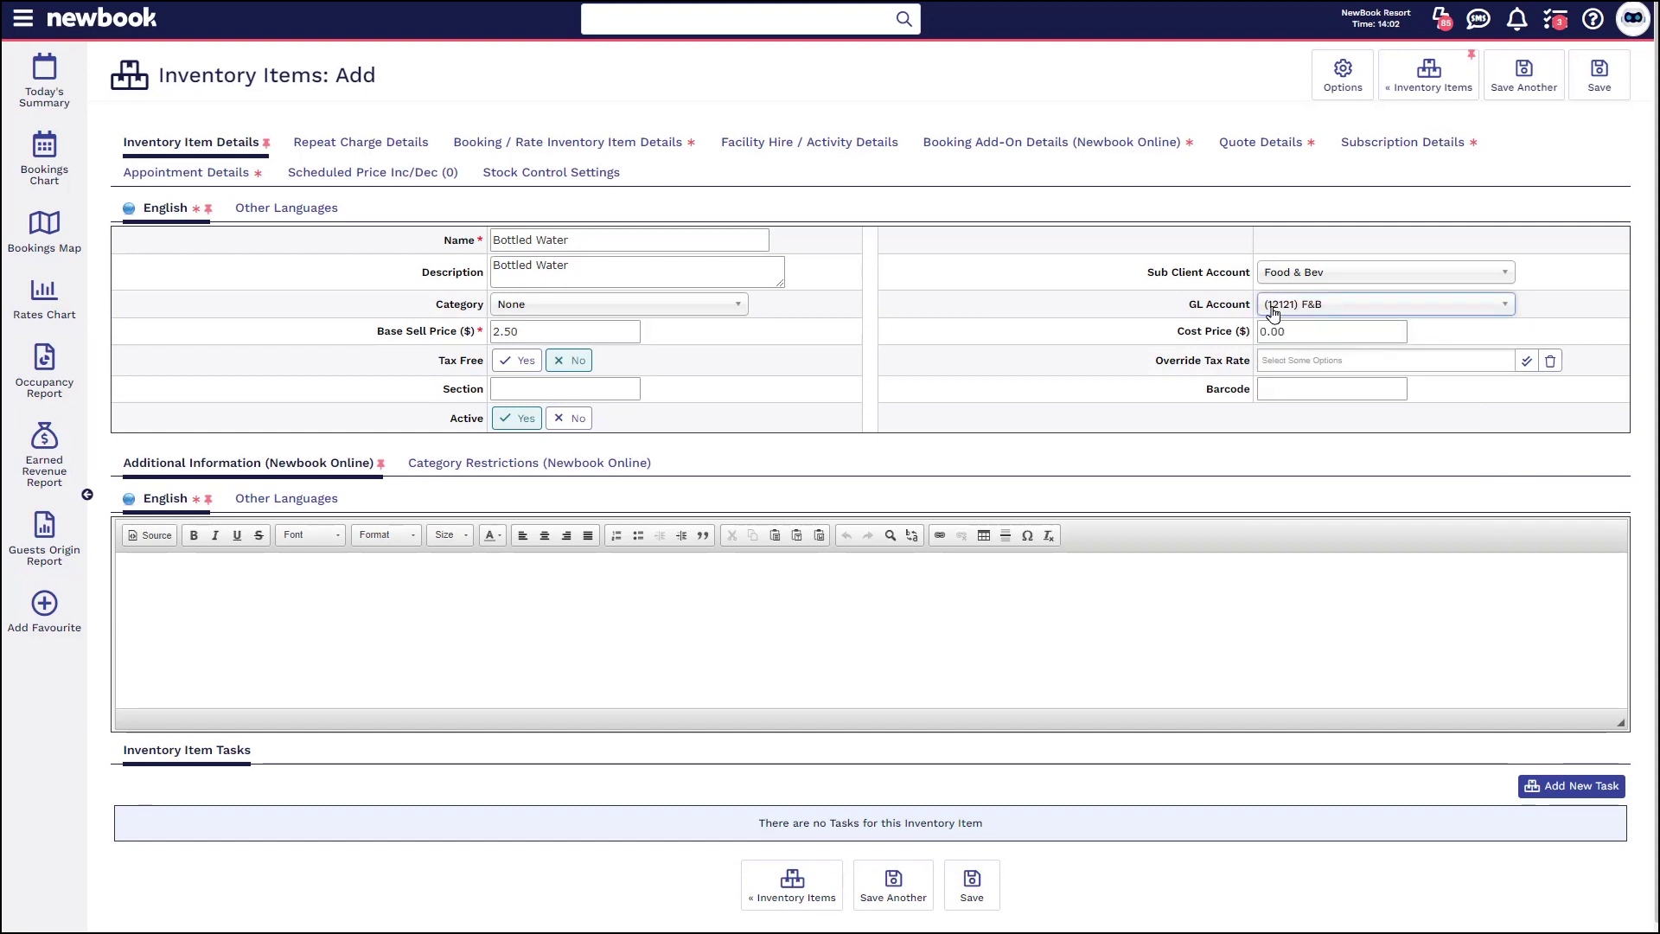
{"action": "left_click", "coordinate": [1597, 76]}
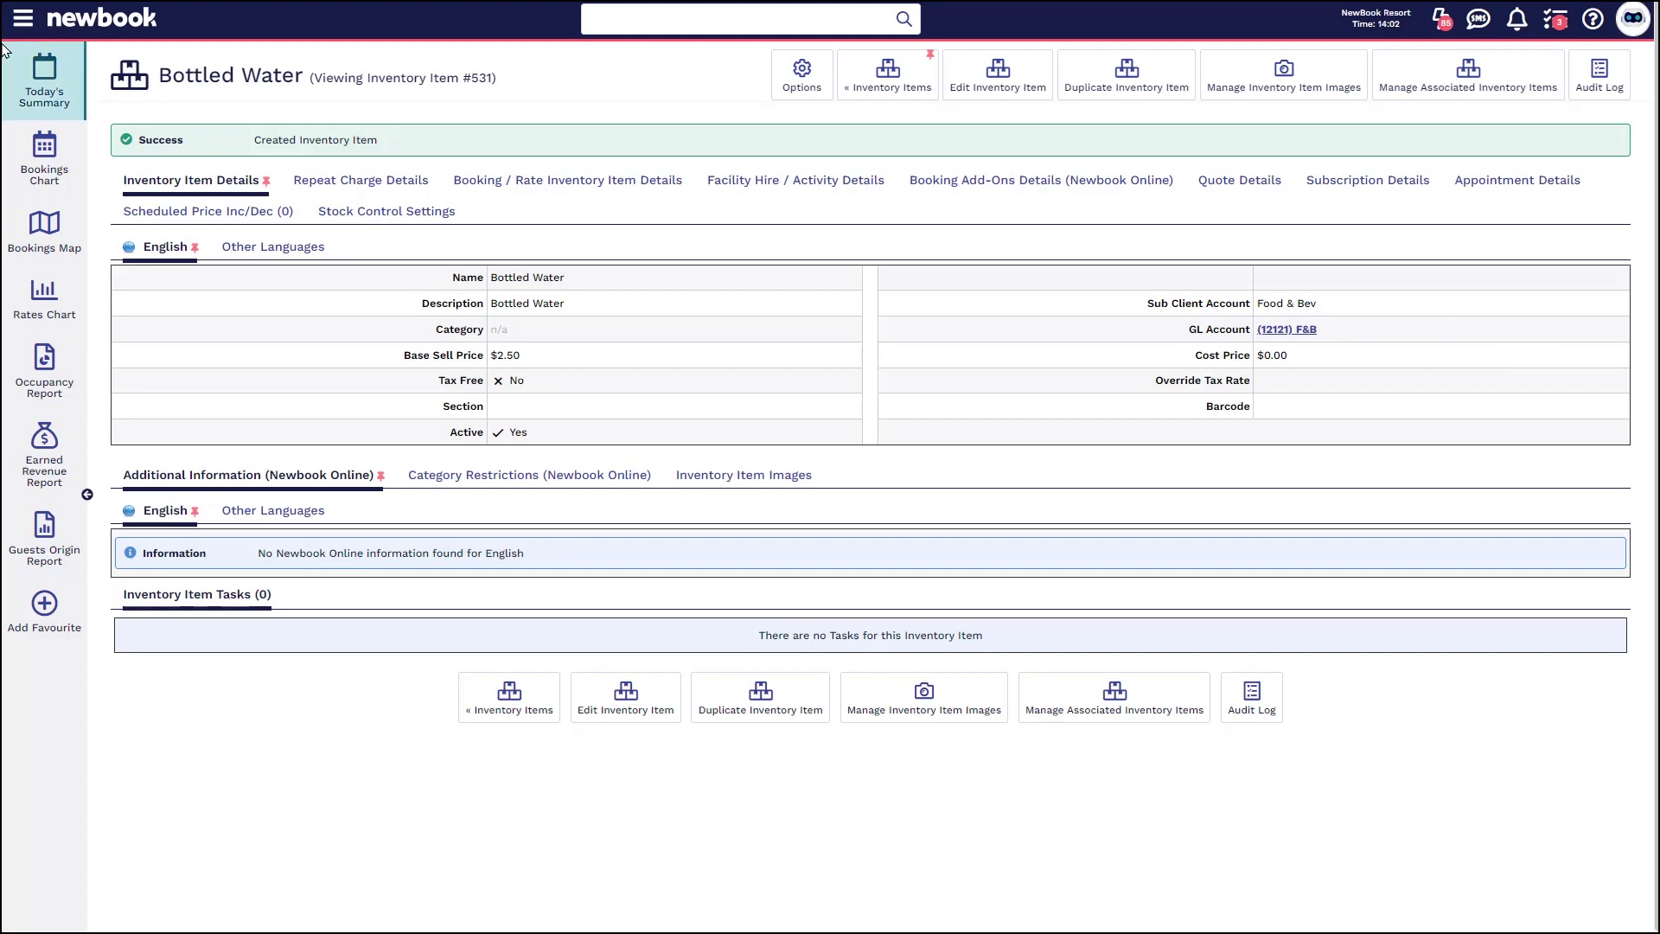
- Open the Cash Account via a menu search for 'cash' and start a new Charge (Incoming)
{"action": "left_click", "coordinate": [19, 19]}
{"action": "type", "text": "cash"}
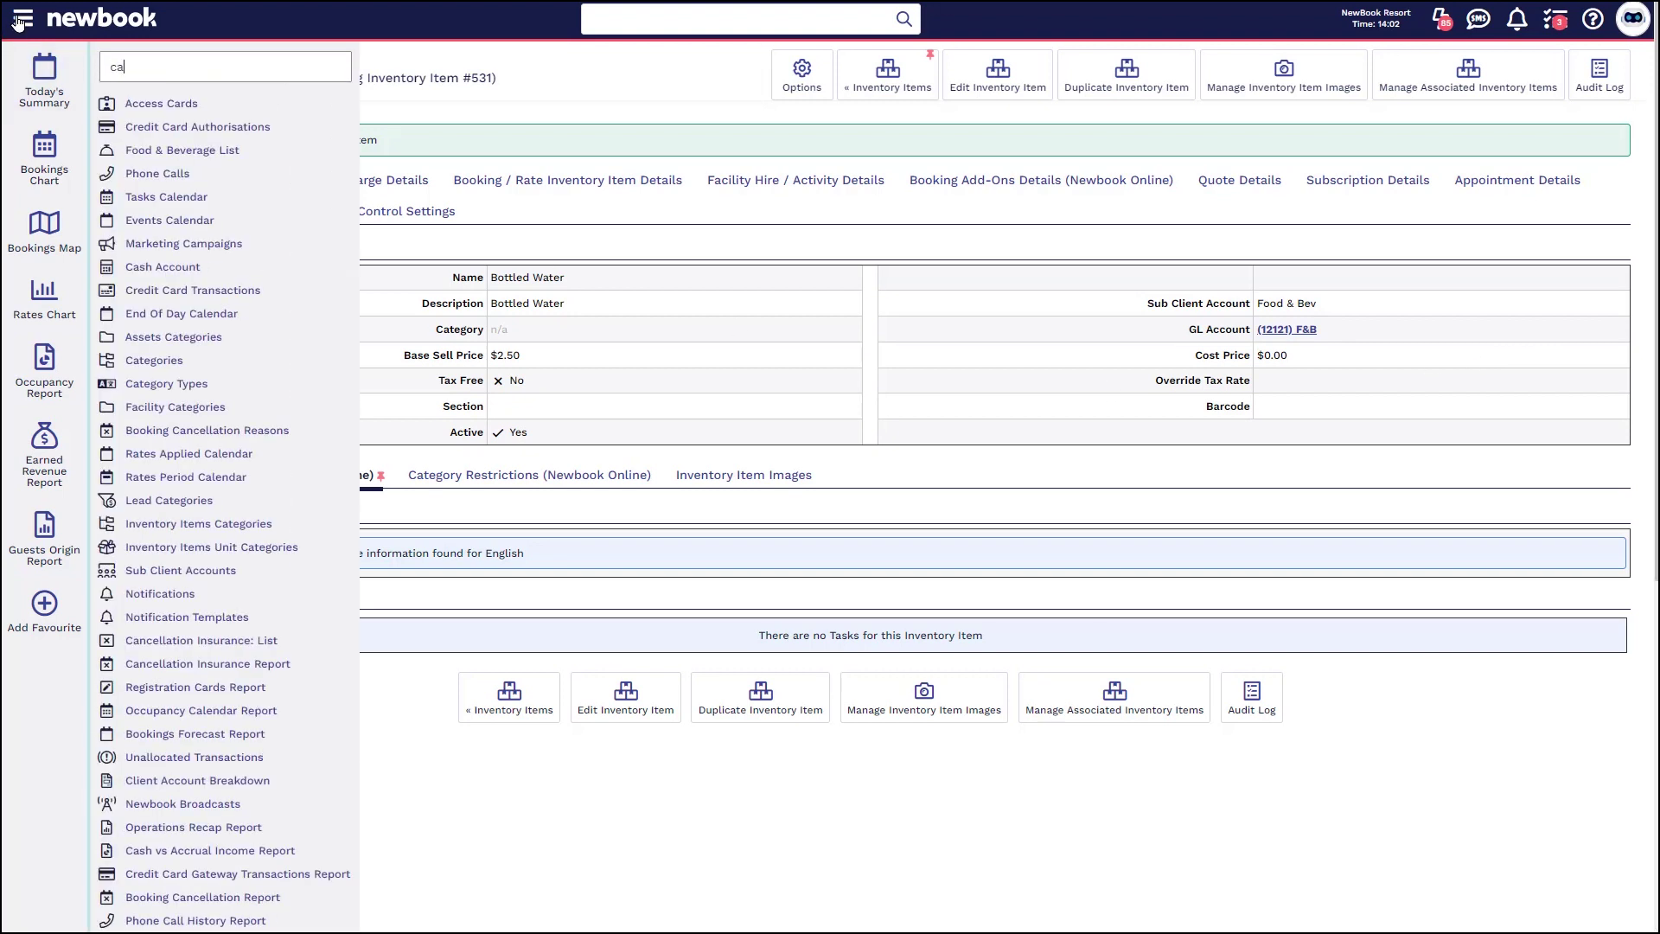
{"action": "left_click", "coordinate": [134, 104]}
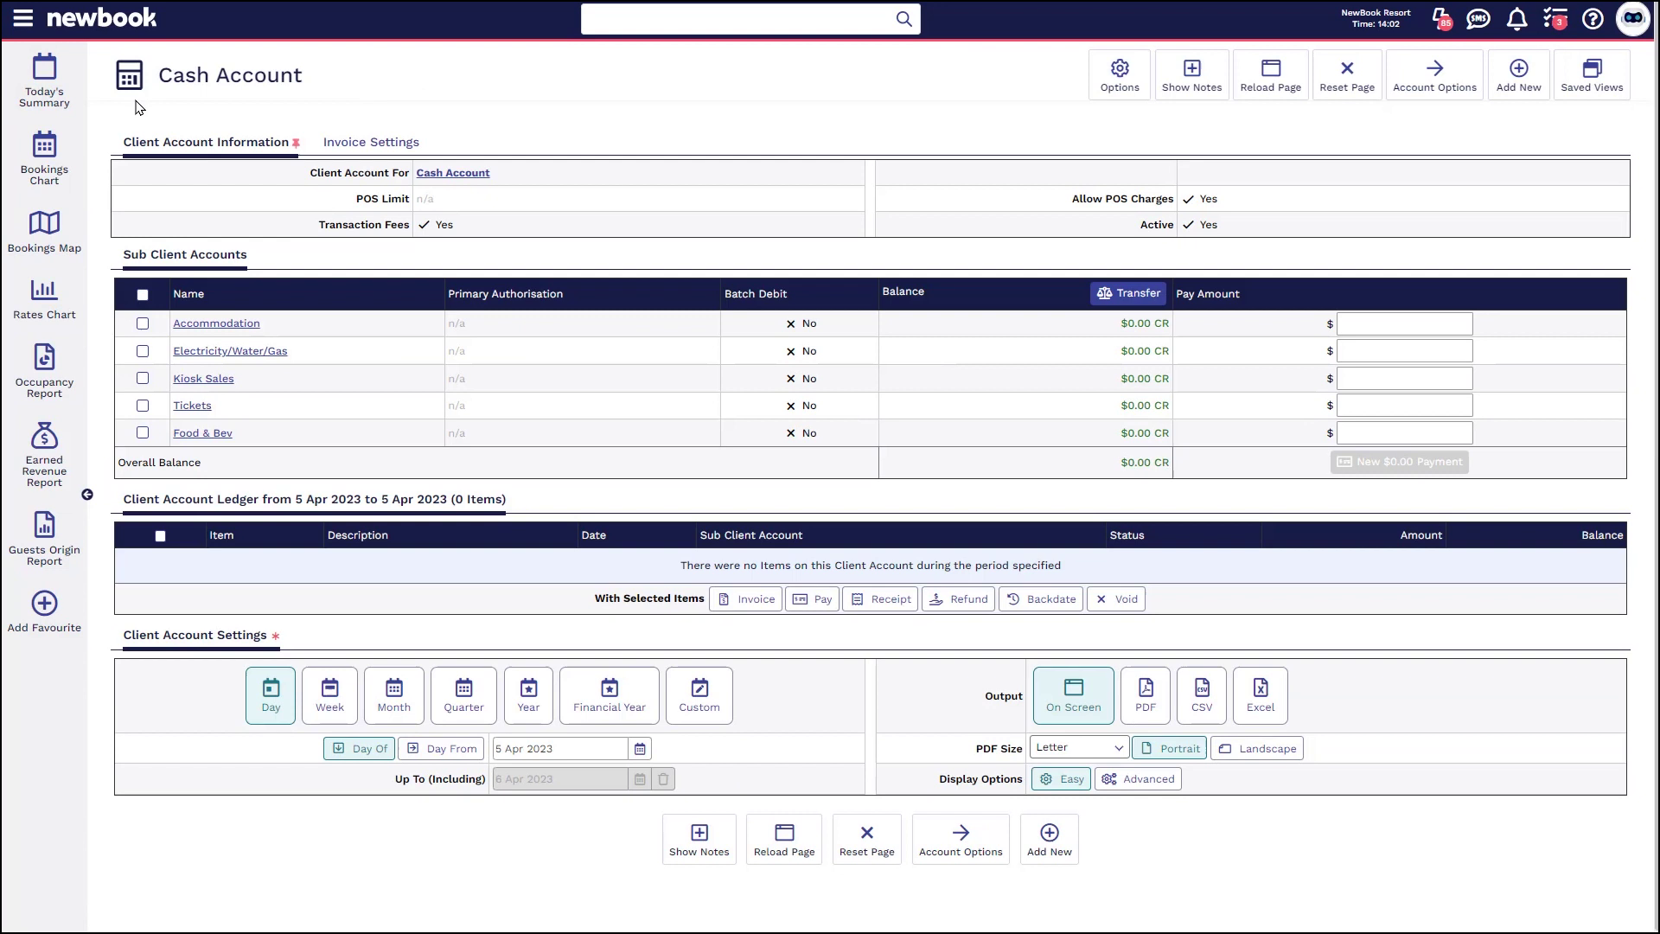
{"action": "left_click_drag", "start_coordinate": [155, 87], "coordinate": [330, 83]}
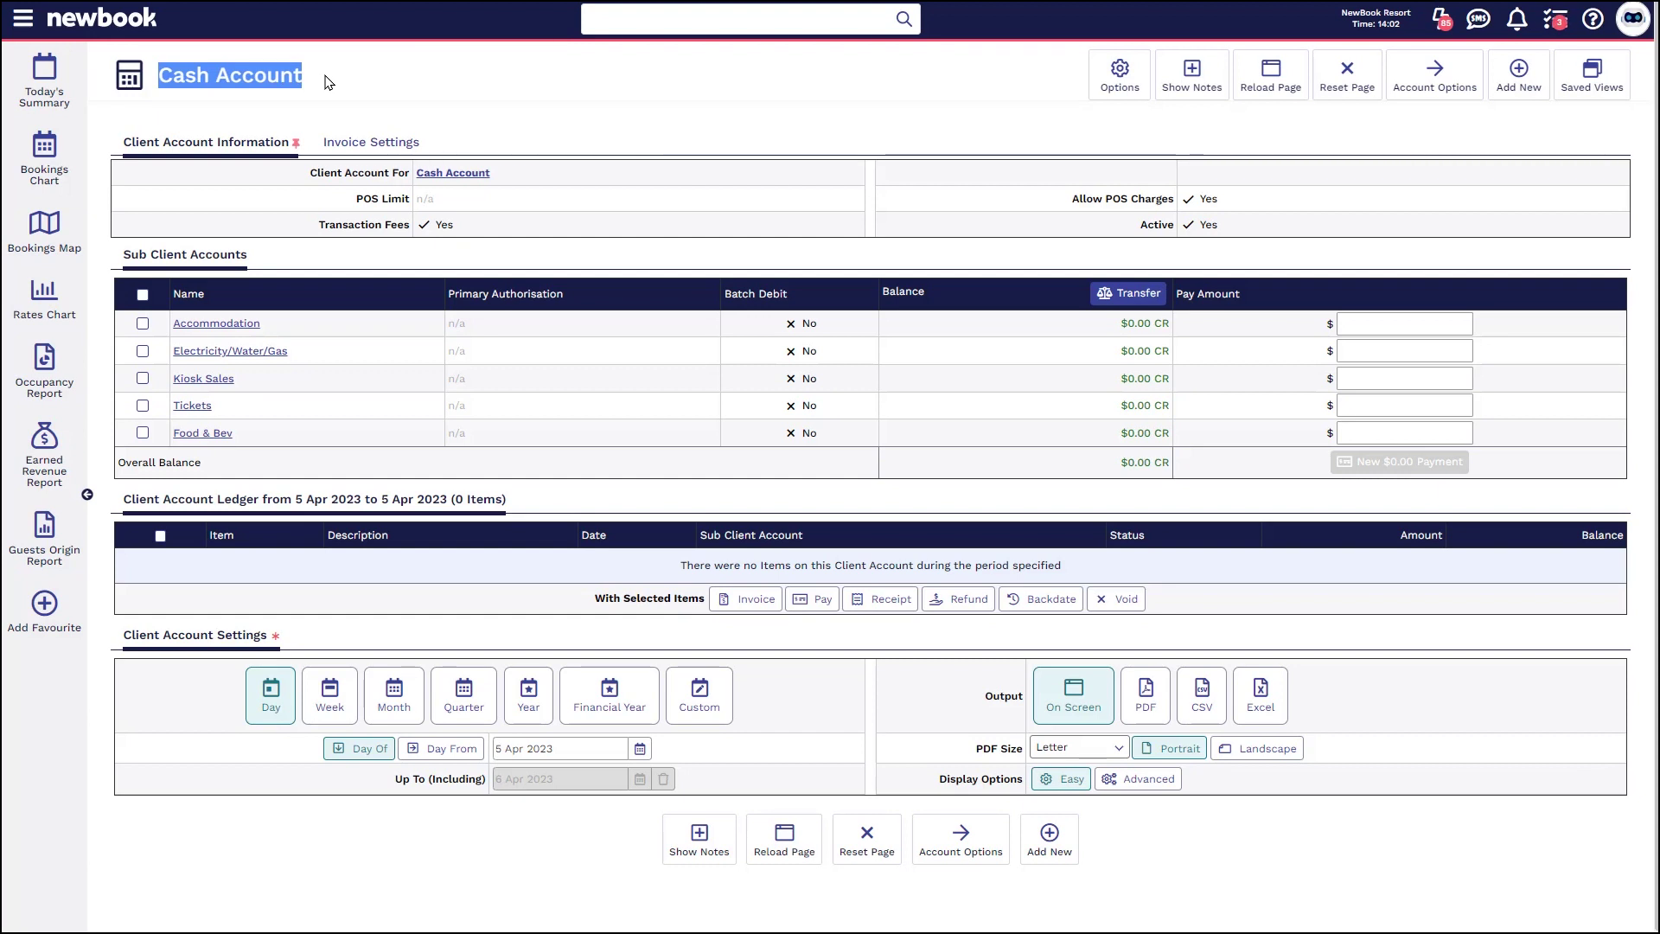
{"action": "left_click", "coordinate": [325, 81]}
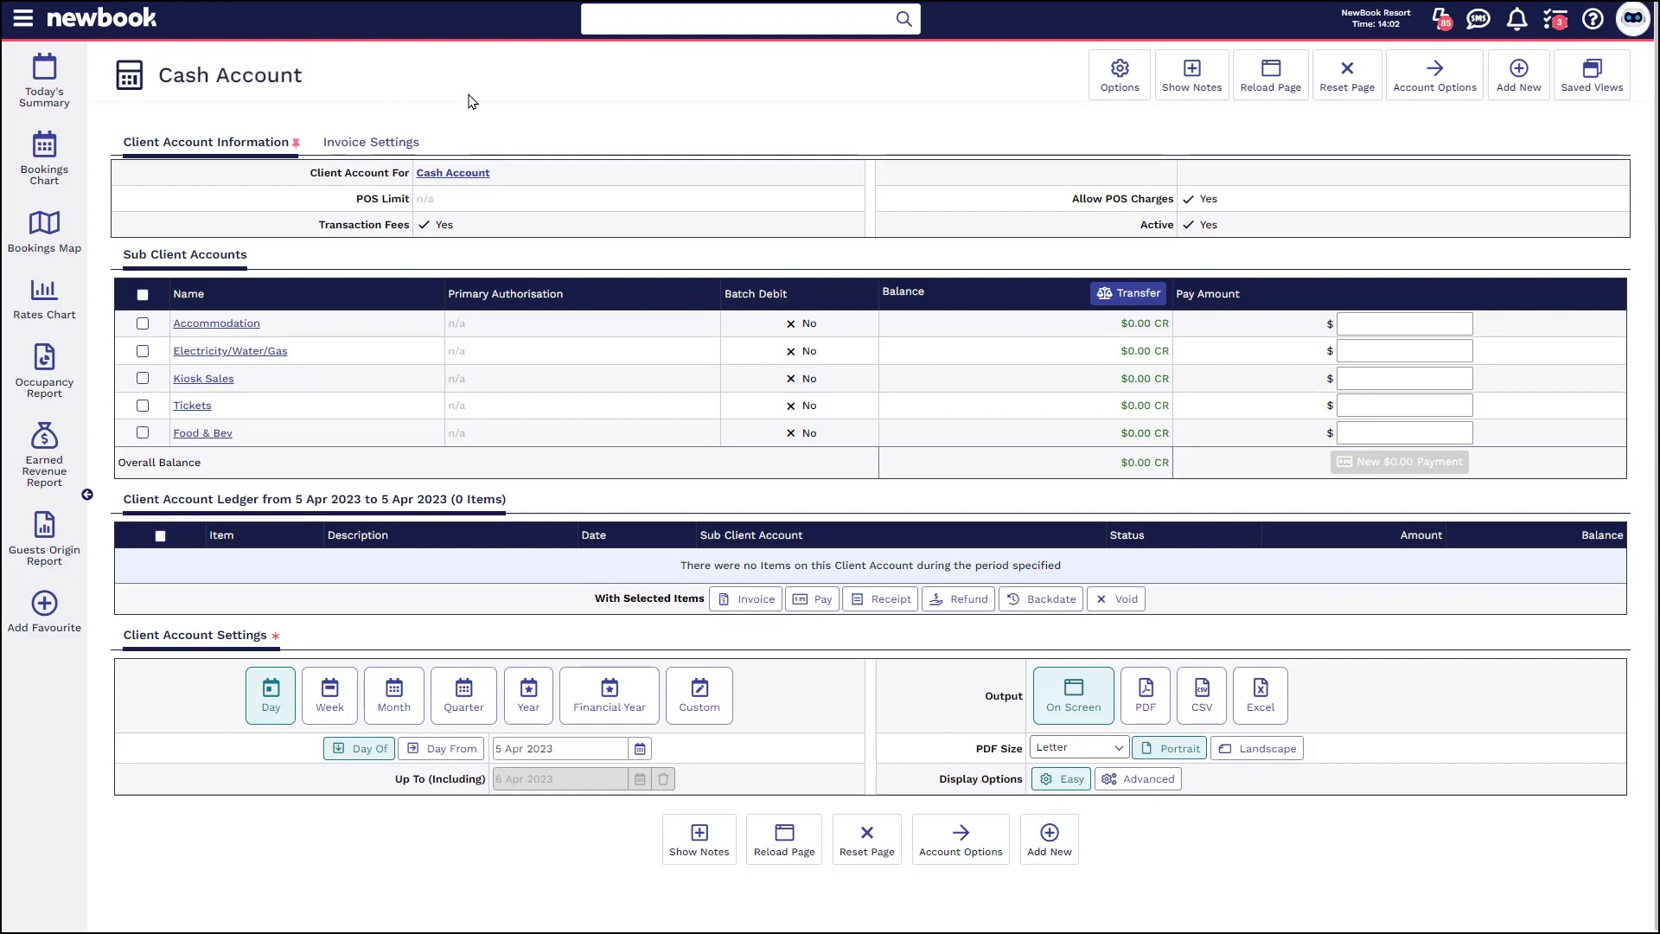
{"action": "mouse_move", "coordinate": [1521, 73]}
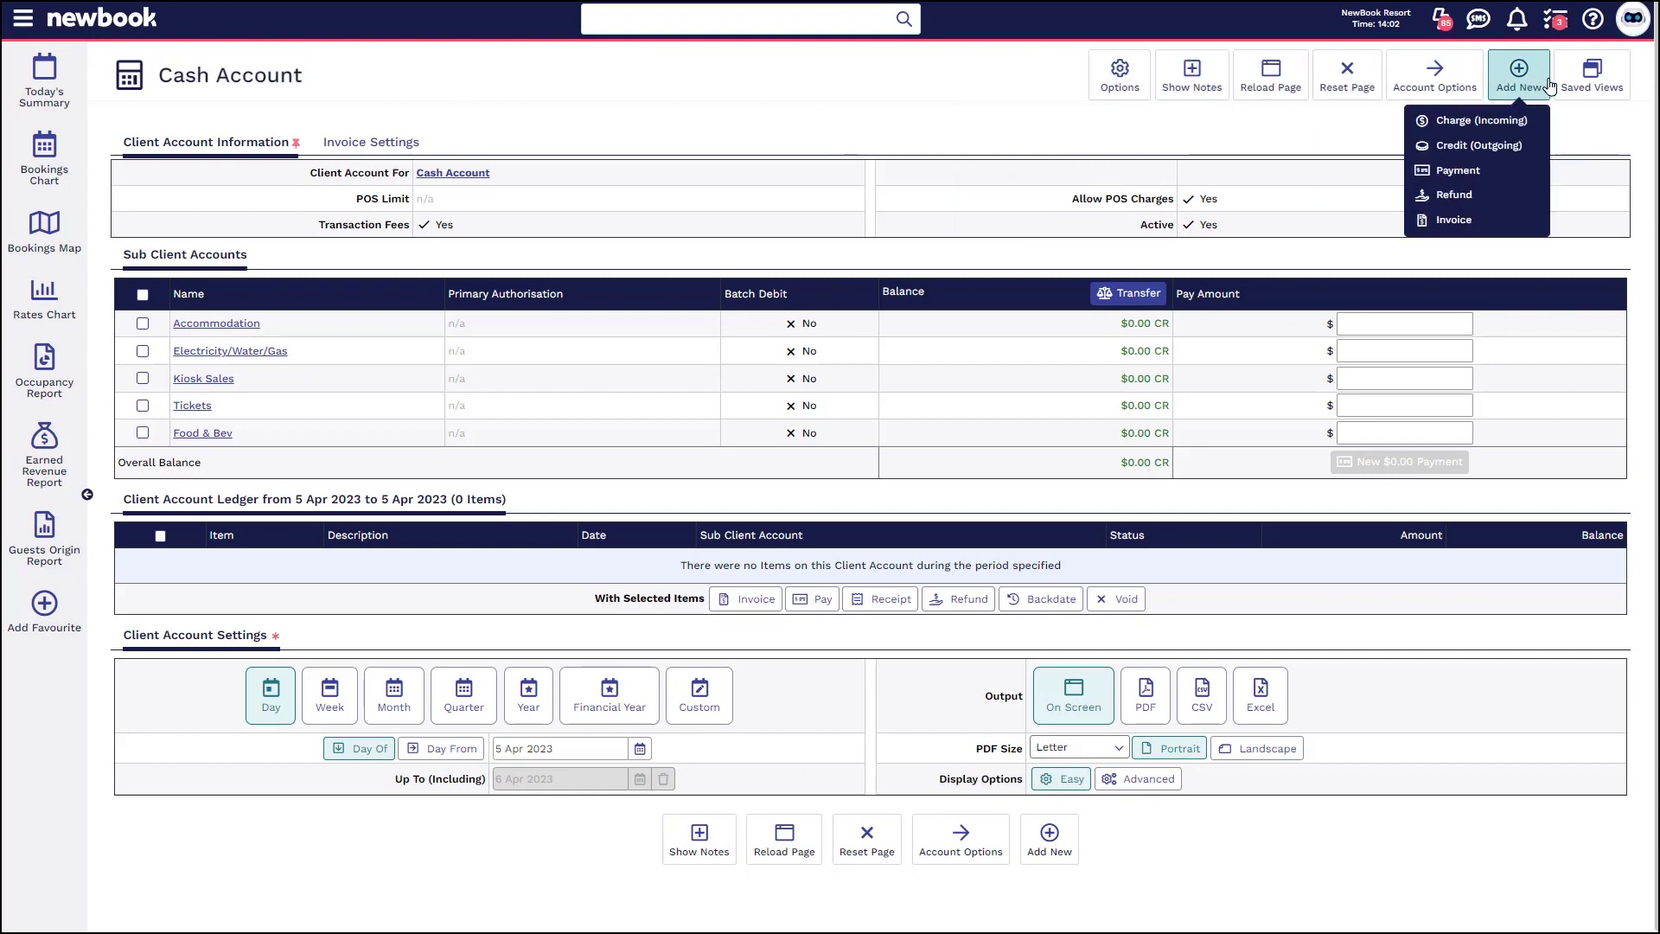
{"action": "left_click", "coordinate": [1504, 123]}
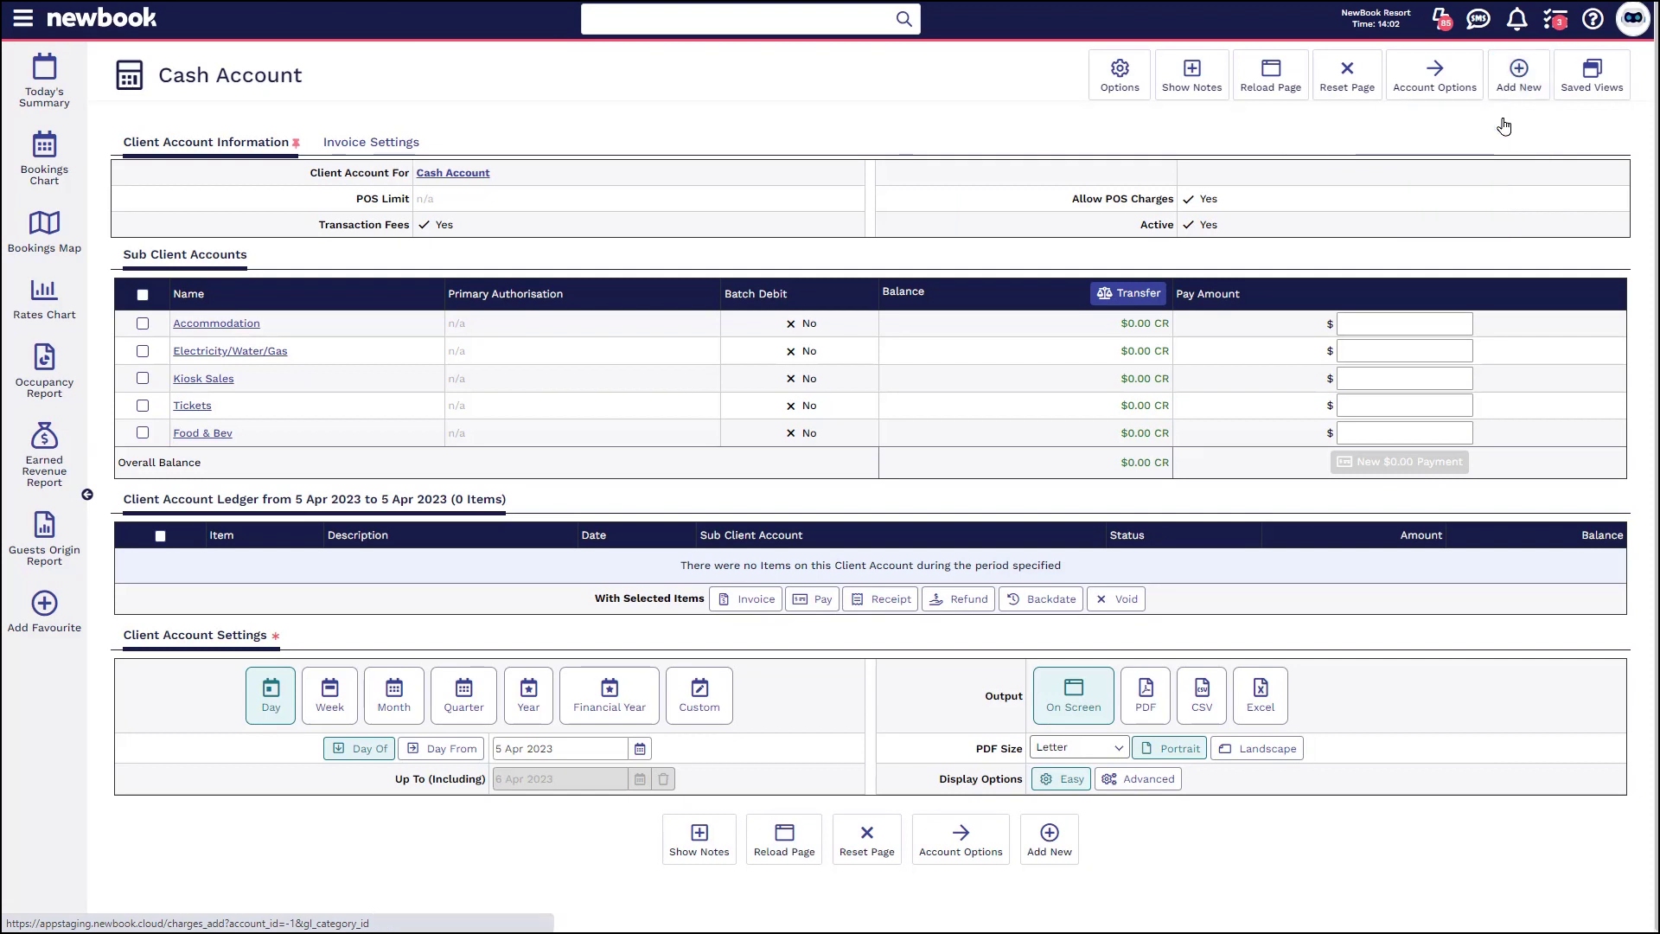
- Charge Bottled Water at 2.50 each with the quantity raised to 2
{"action": "left_click_drag", "start_coordinate": [256, 182], "coordinate": [382, 172]}
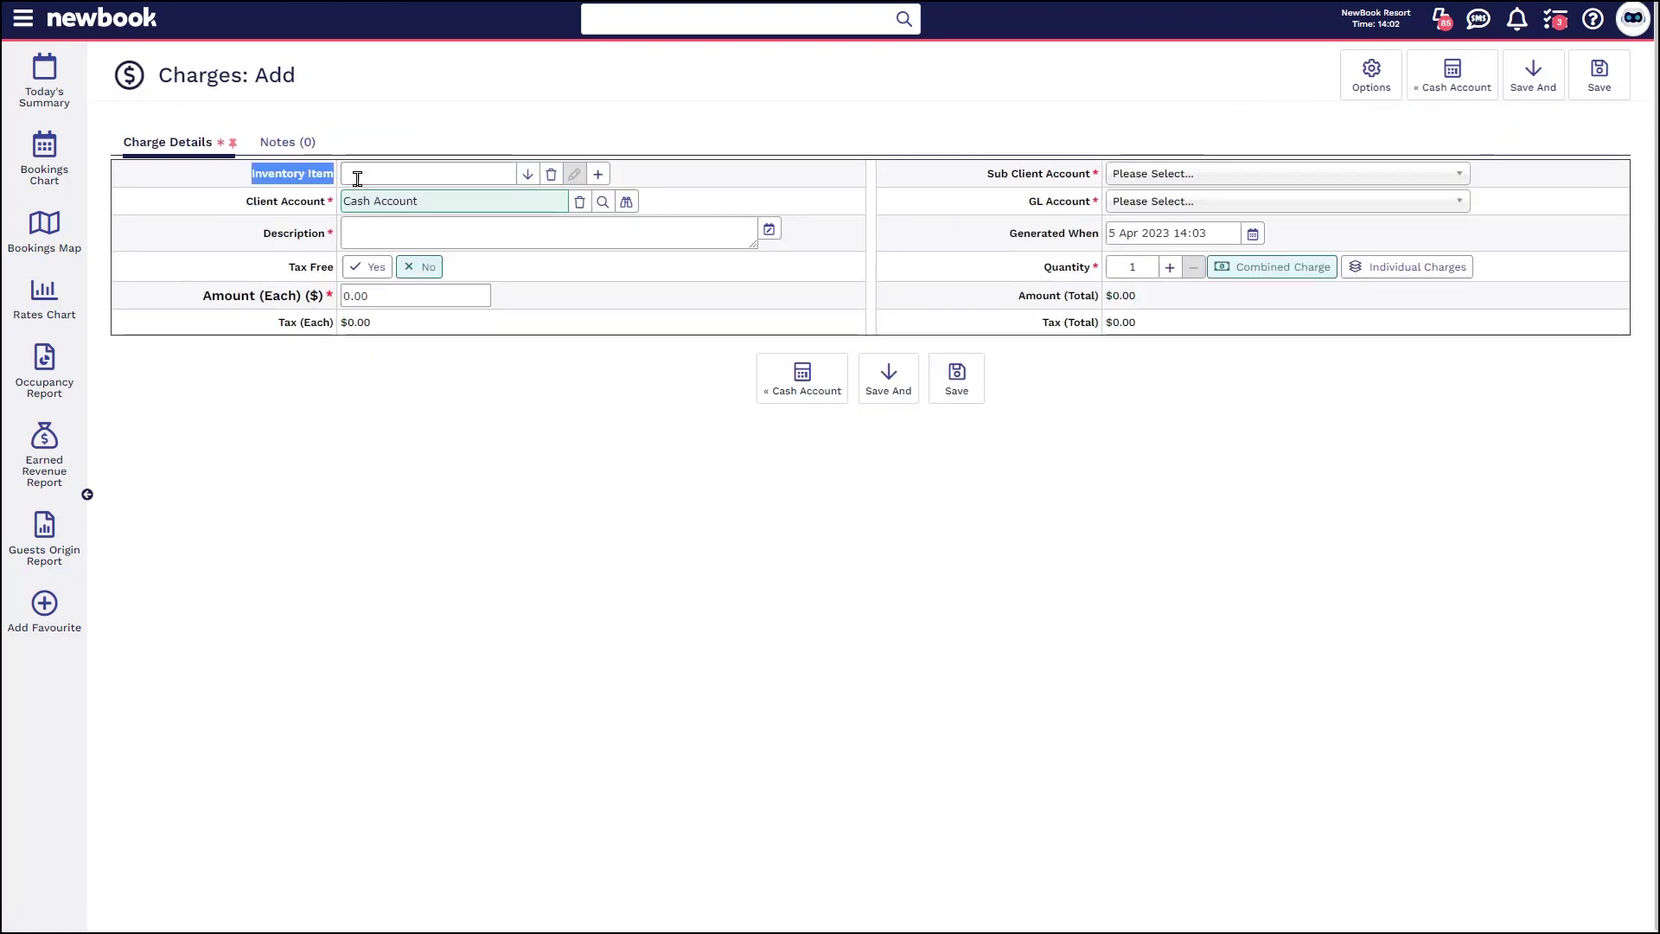
{"action": "left_click", "coordinate": [381, 172]}
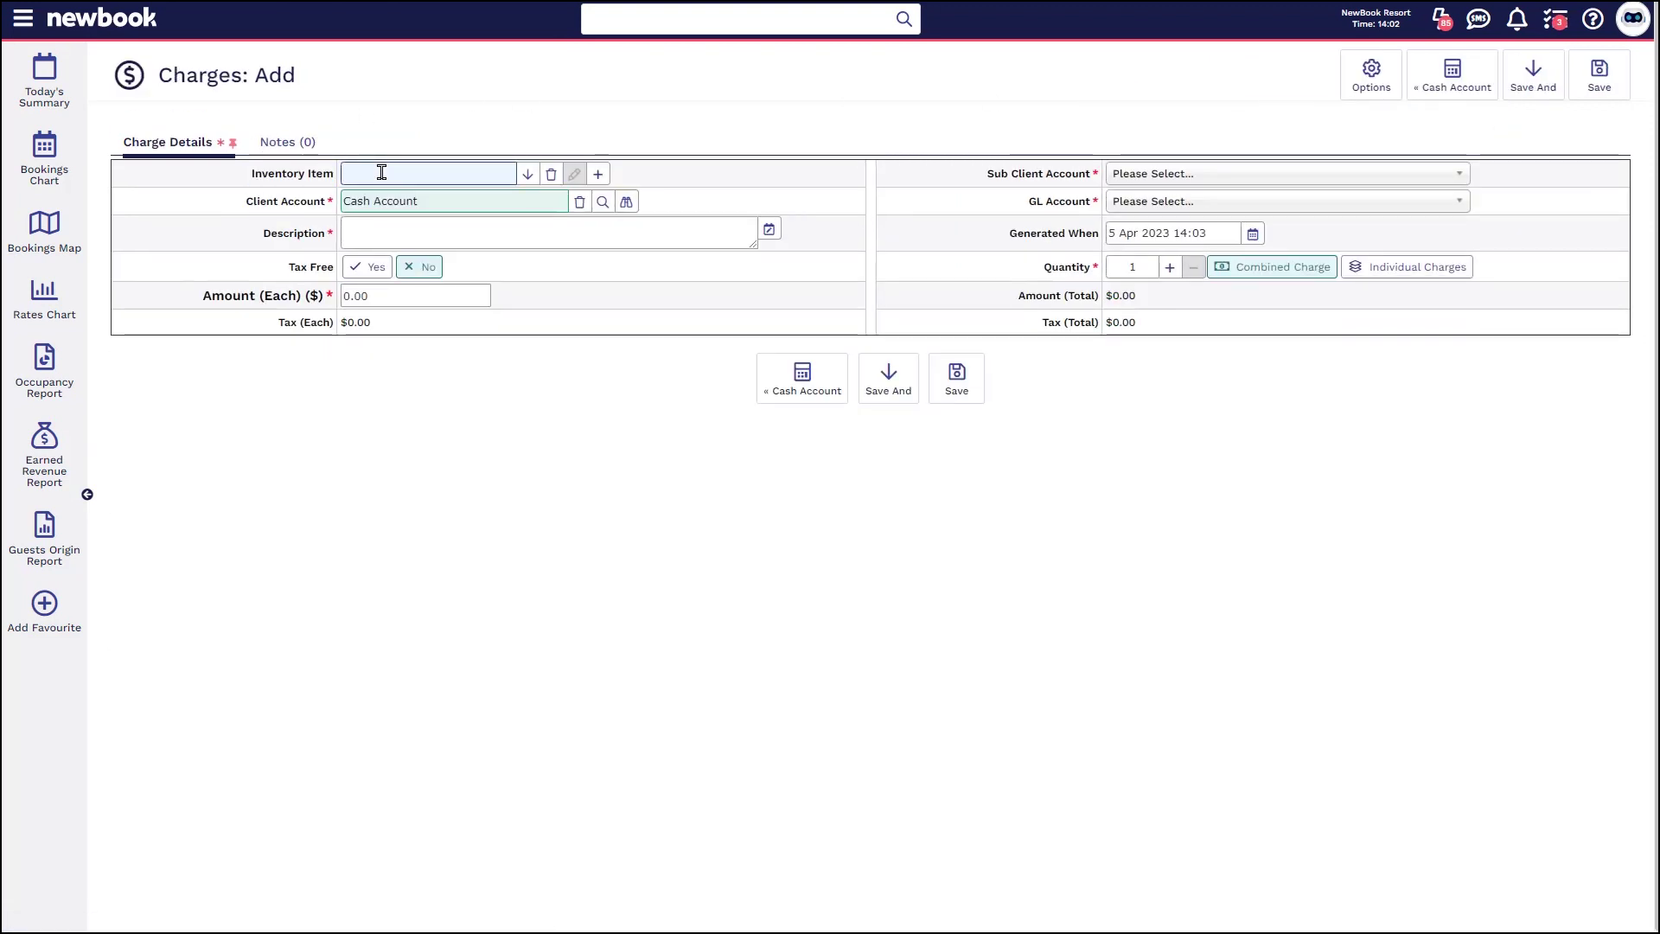
{"action": "type", "text": "bottl"}
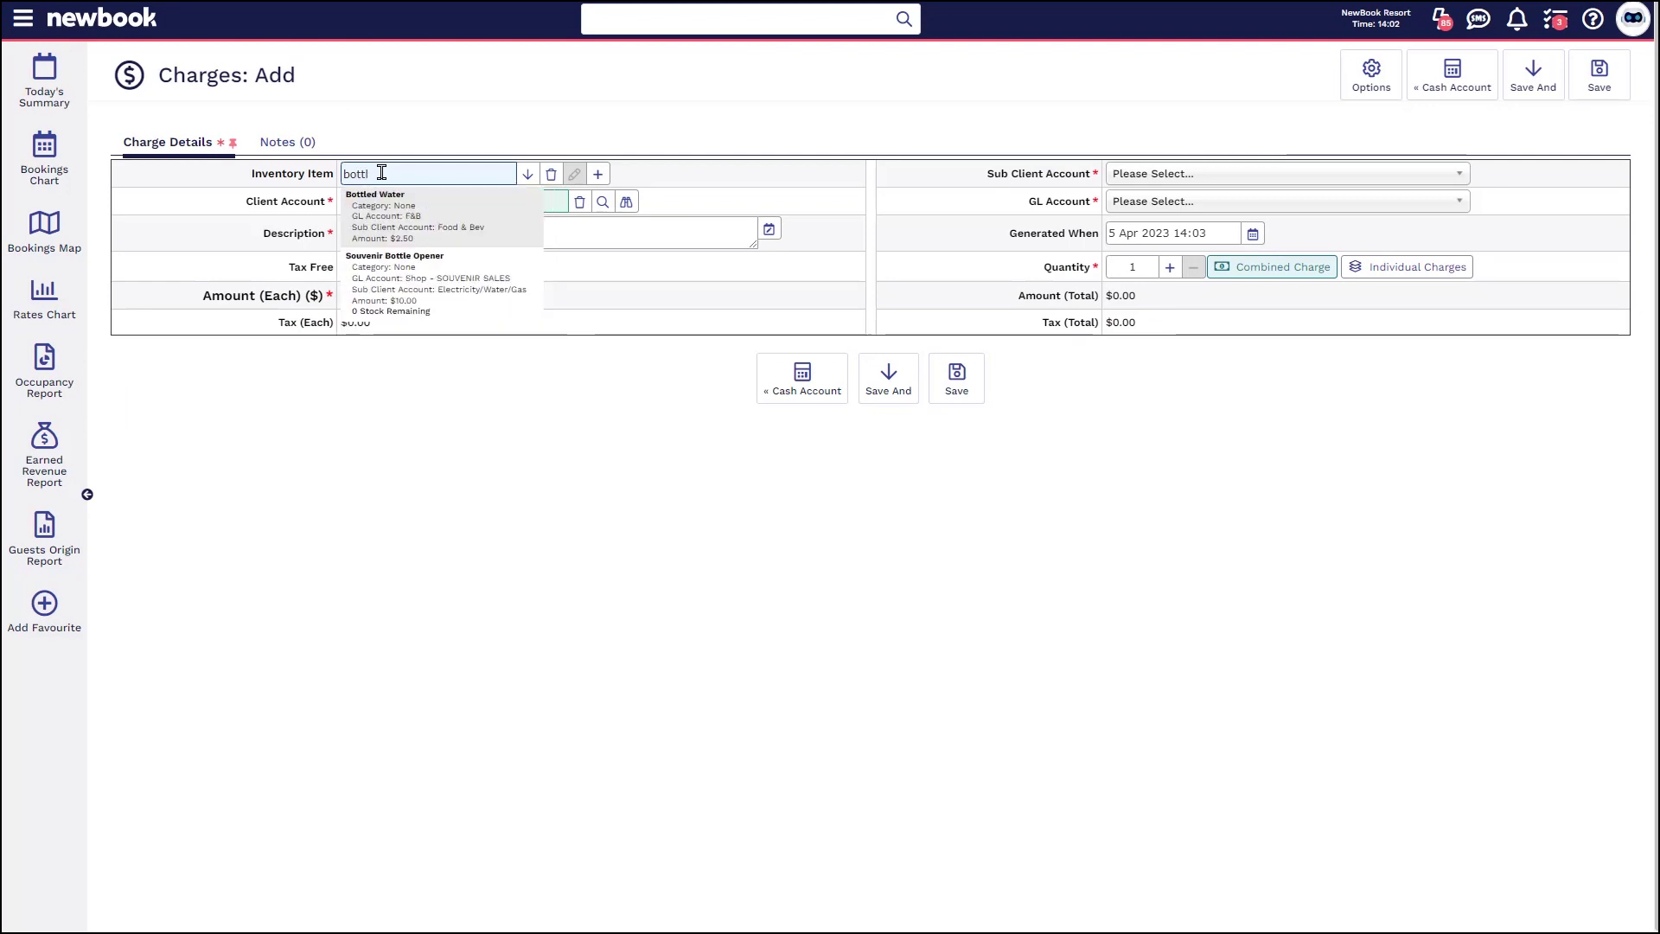
{"action": "left_click", "coordinate": [454, 226]}
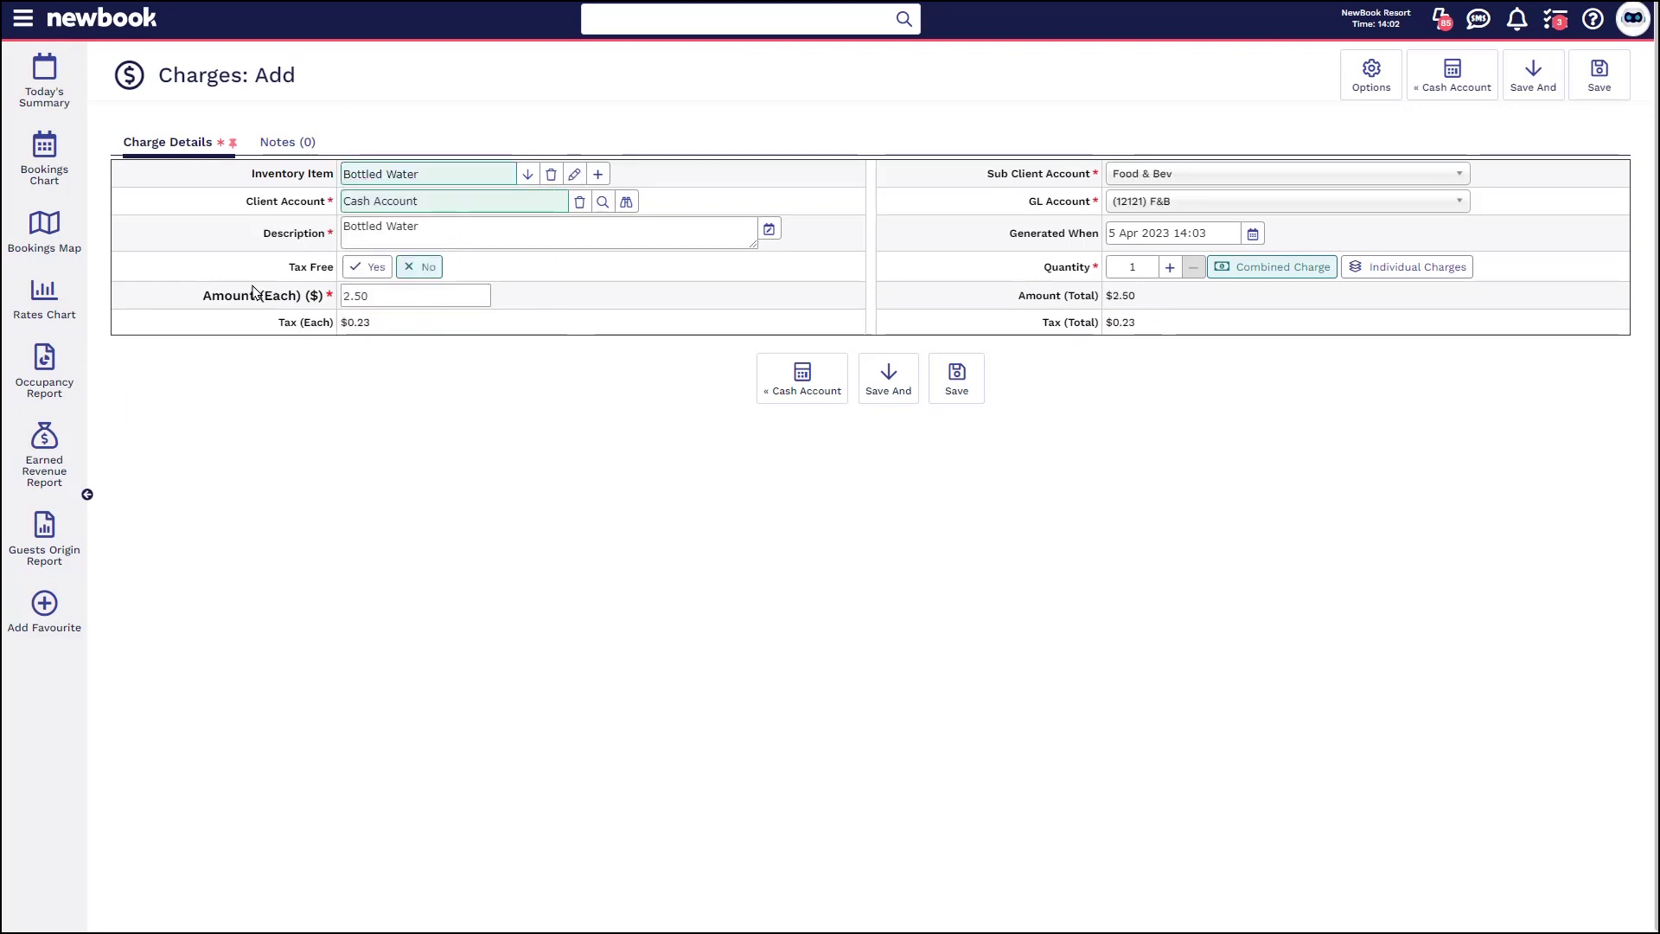
{"action": "left_click_drag", "start_coordinate": [195, 305], "coordinate": [268, 305]}
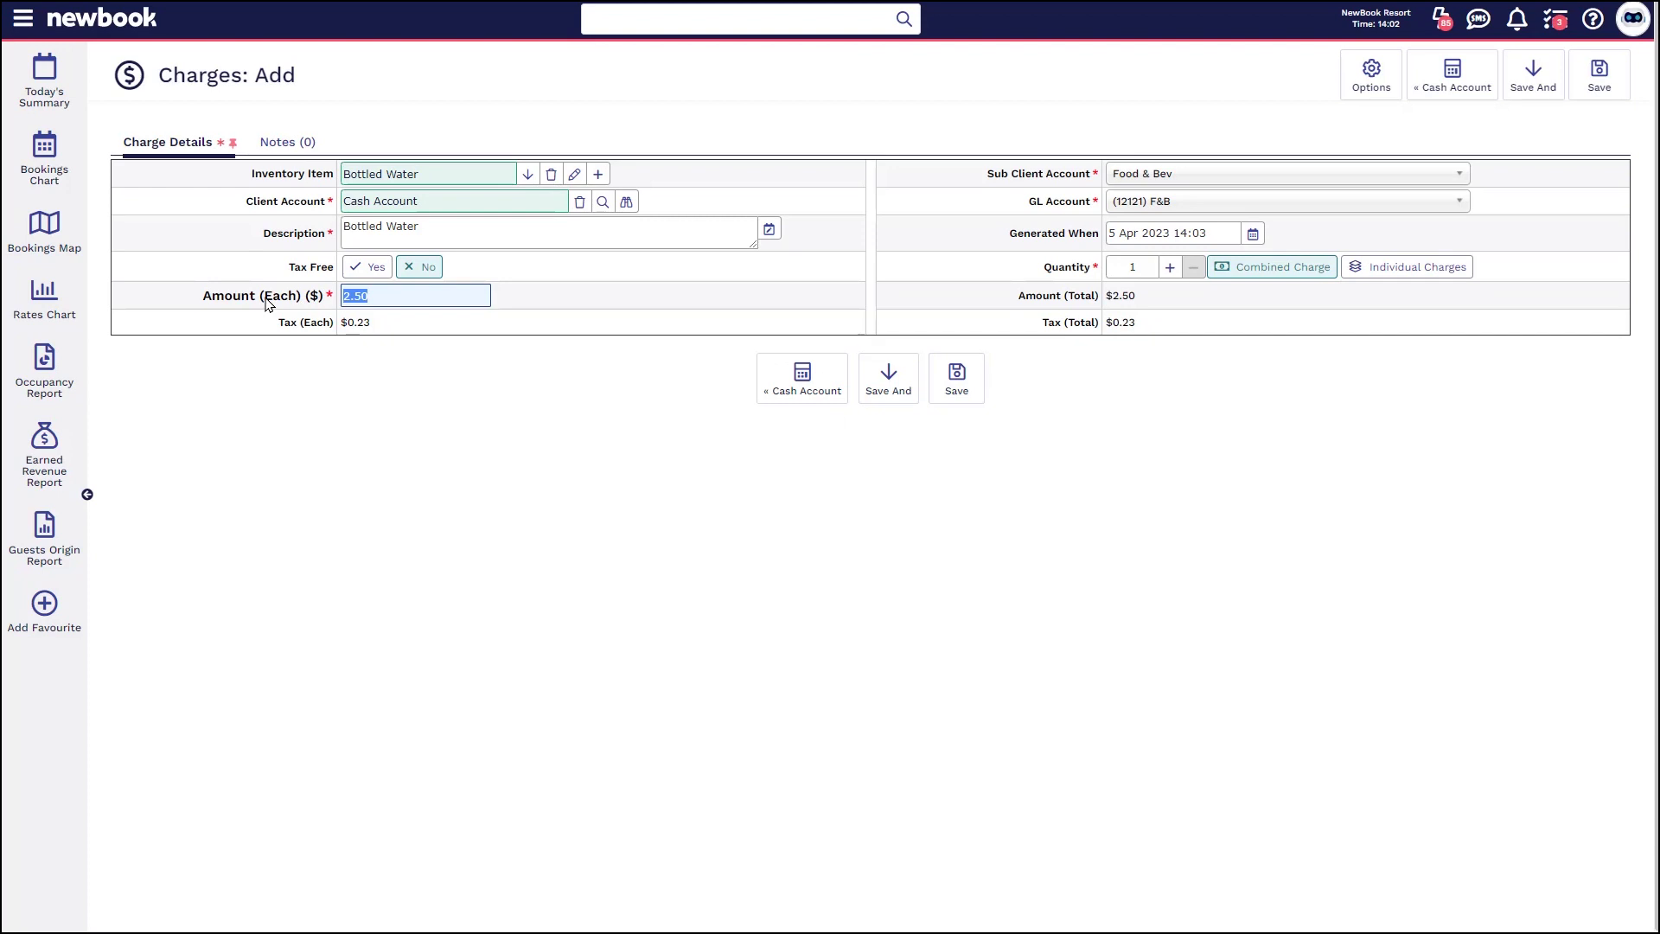
{"action": "left_click", "coordinate": [286, 232]}
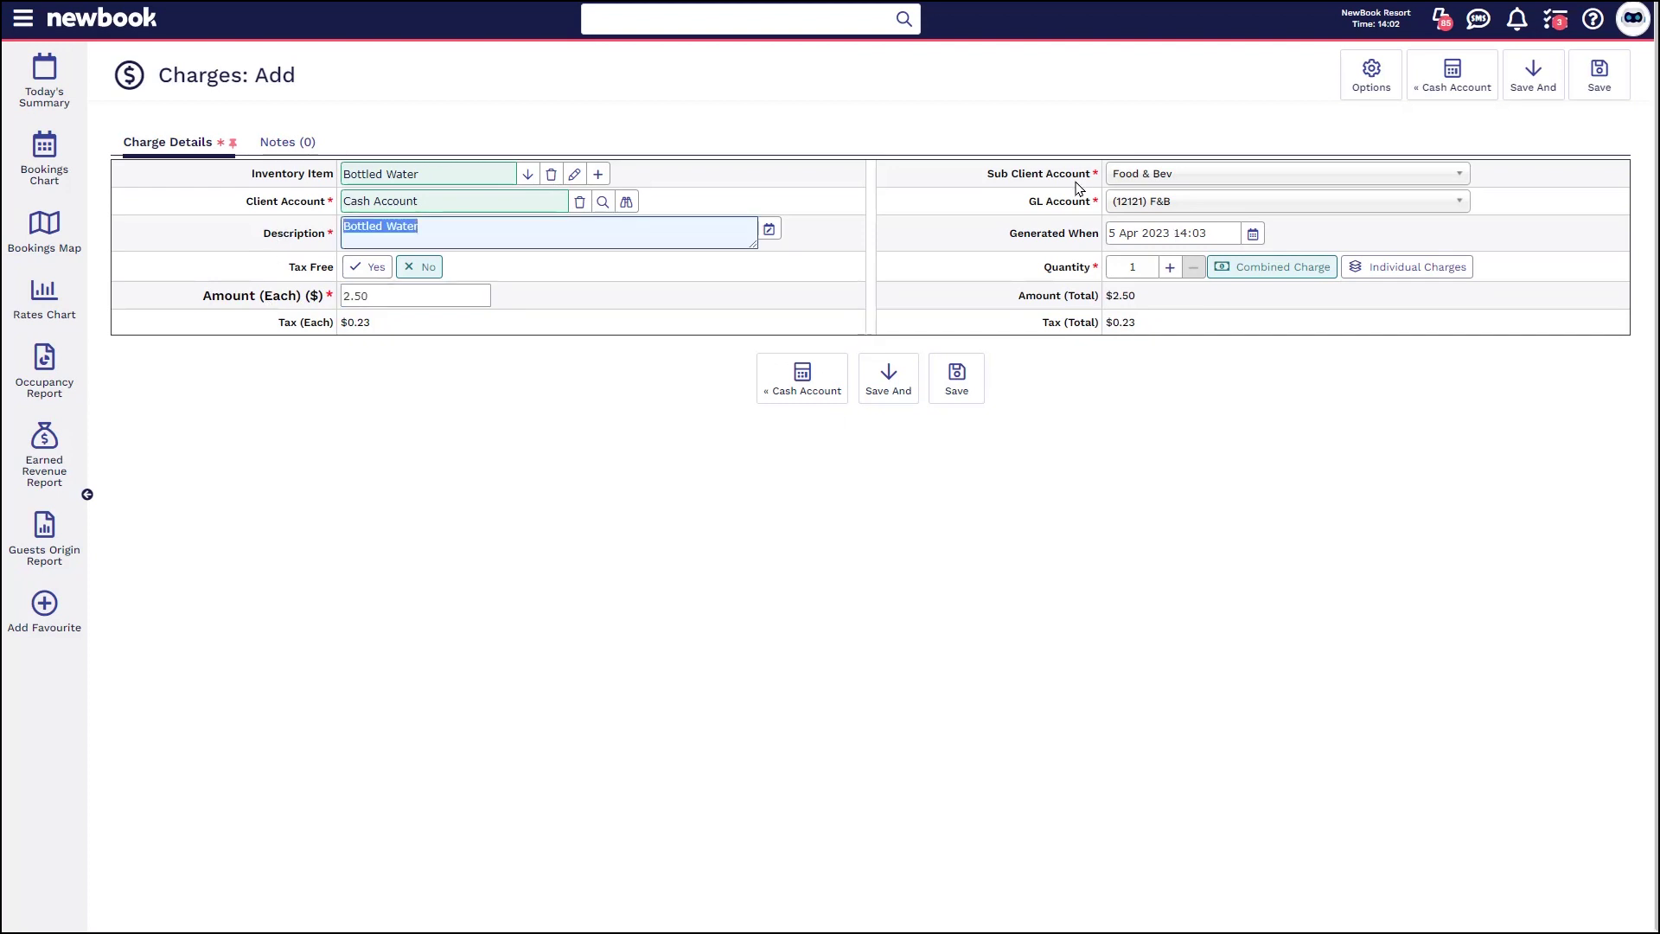
{"action": "left_click_drag", "start_coordinate": [1029, 209], "coordinate": [1098, 205]}
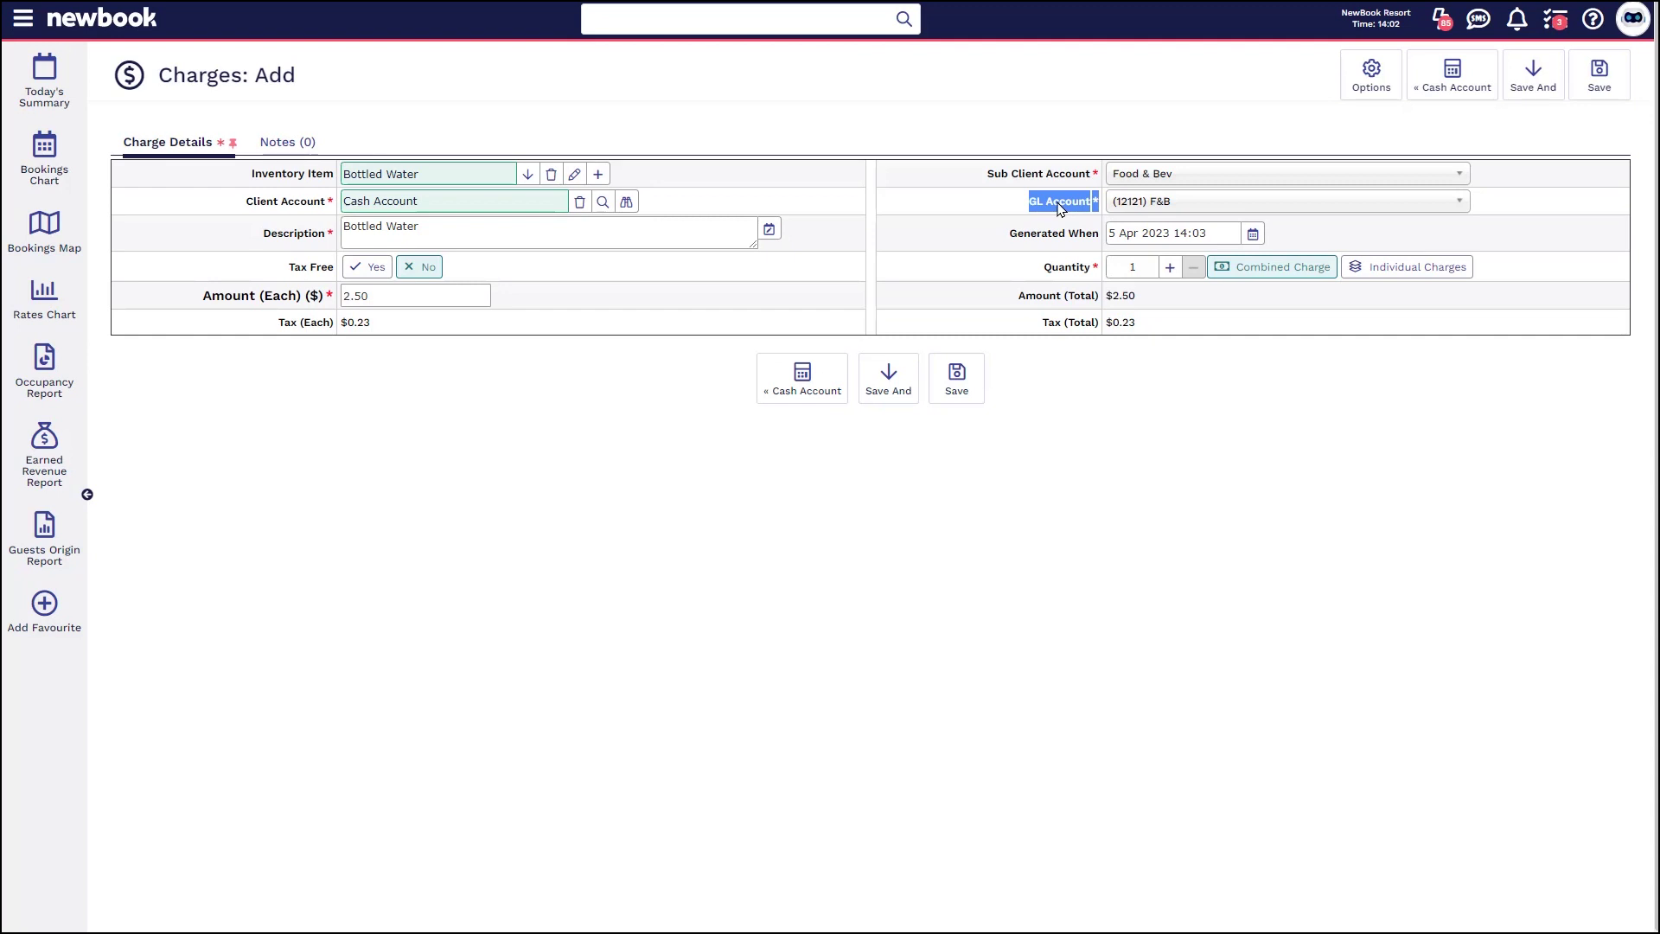
{"action": "left_click_drag", "start_coordinate": [1051, 269], "coordinate": [1103, 276]}
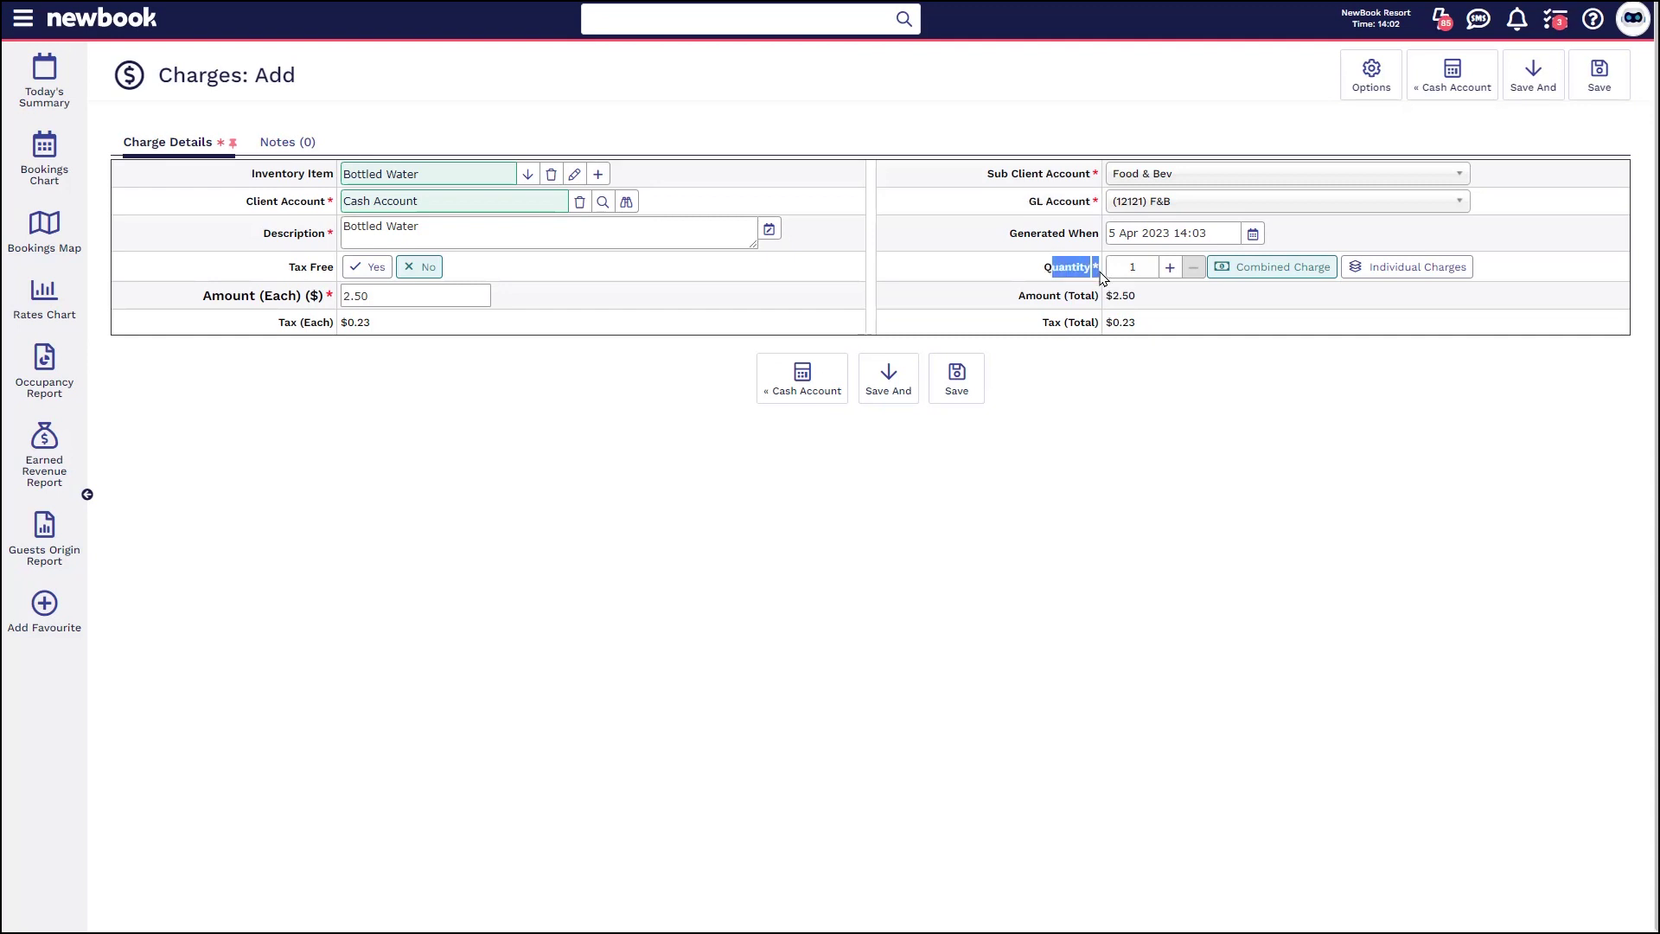
{"action": "left_click", "coordinate": [1170, 268]}
{"action": "left_click", "coordinate": [1044, 275]}
- Save the charge with Save And > Pay, bringing up a $5.00 payment form
{"action": "left_click", "coordinate": [889, 374]}
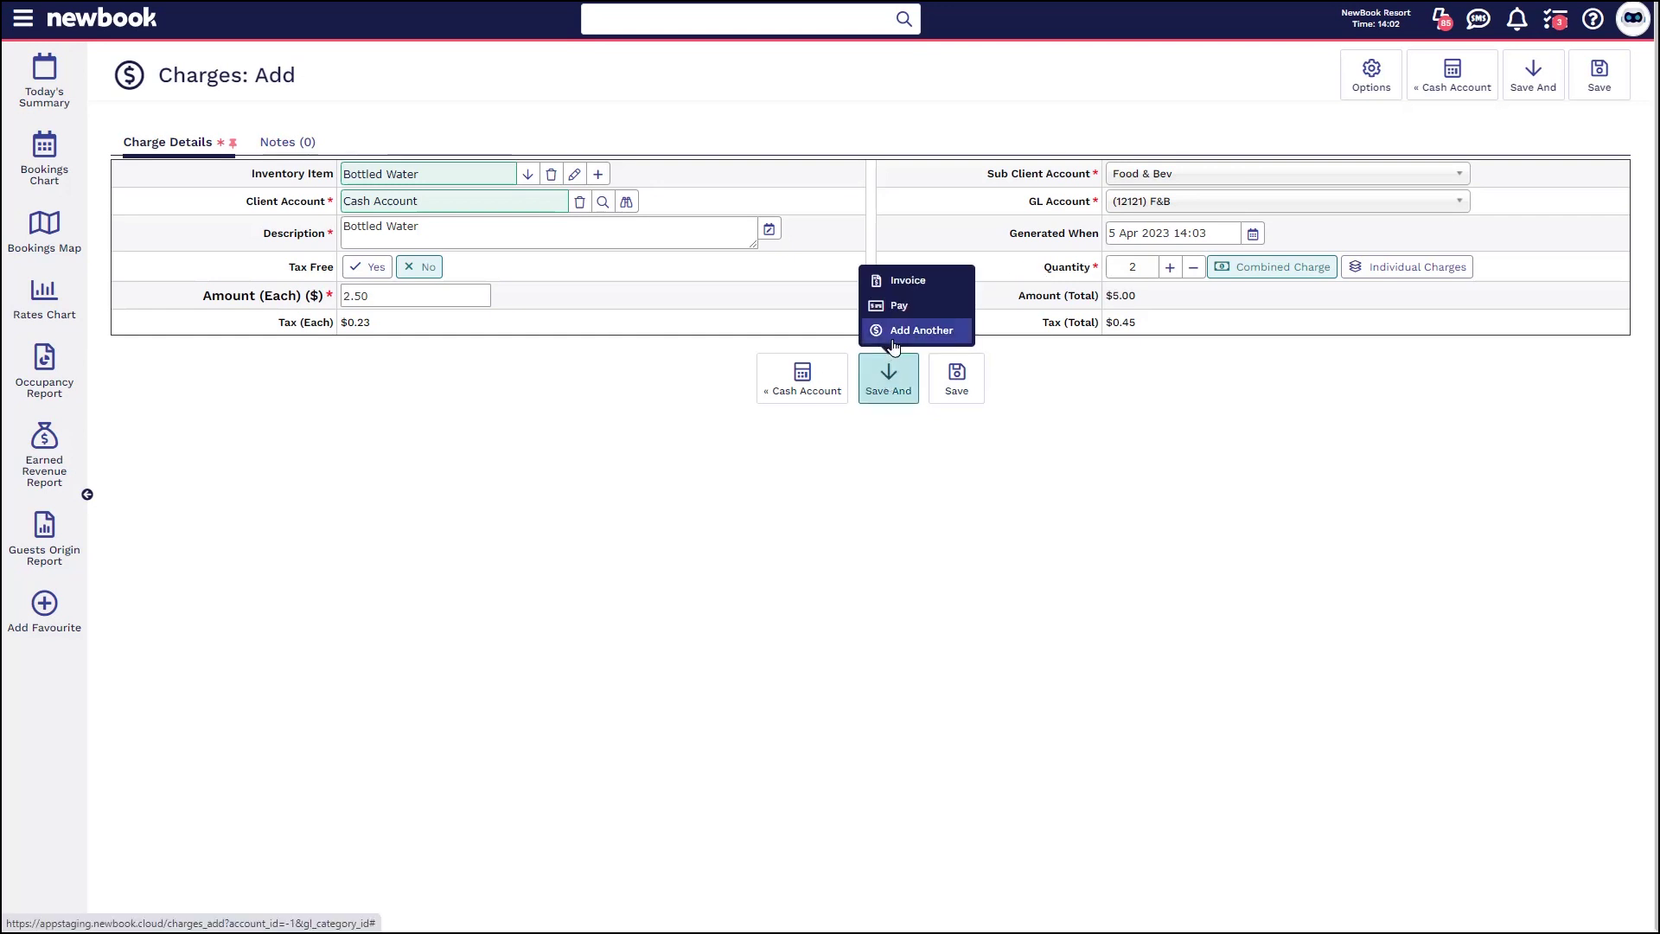
{"action": "left_click", "coordinate": [895, 307]}
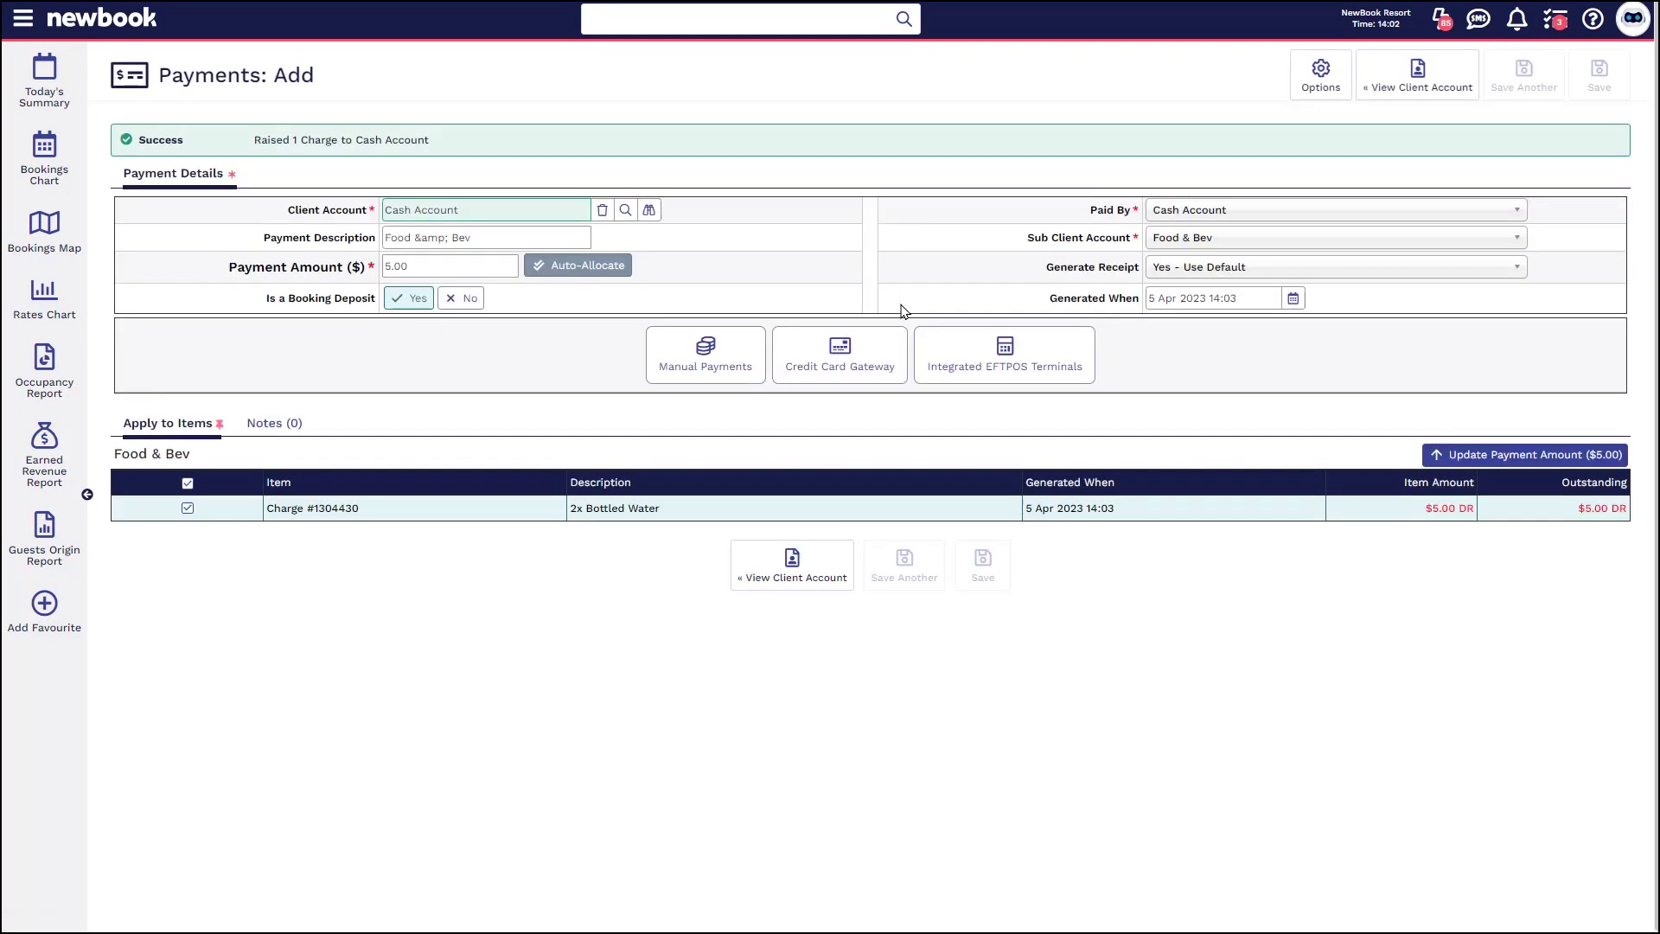
{"action": "left_click_drag", "start_coordinate": [157, 76], "coordinate": [372, 84]}
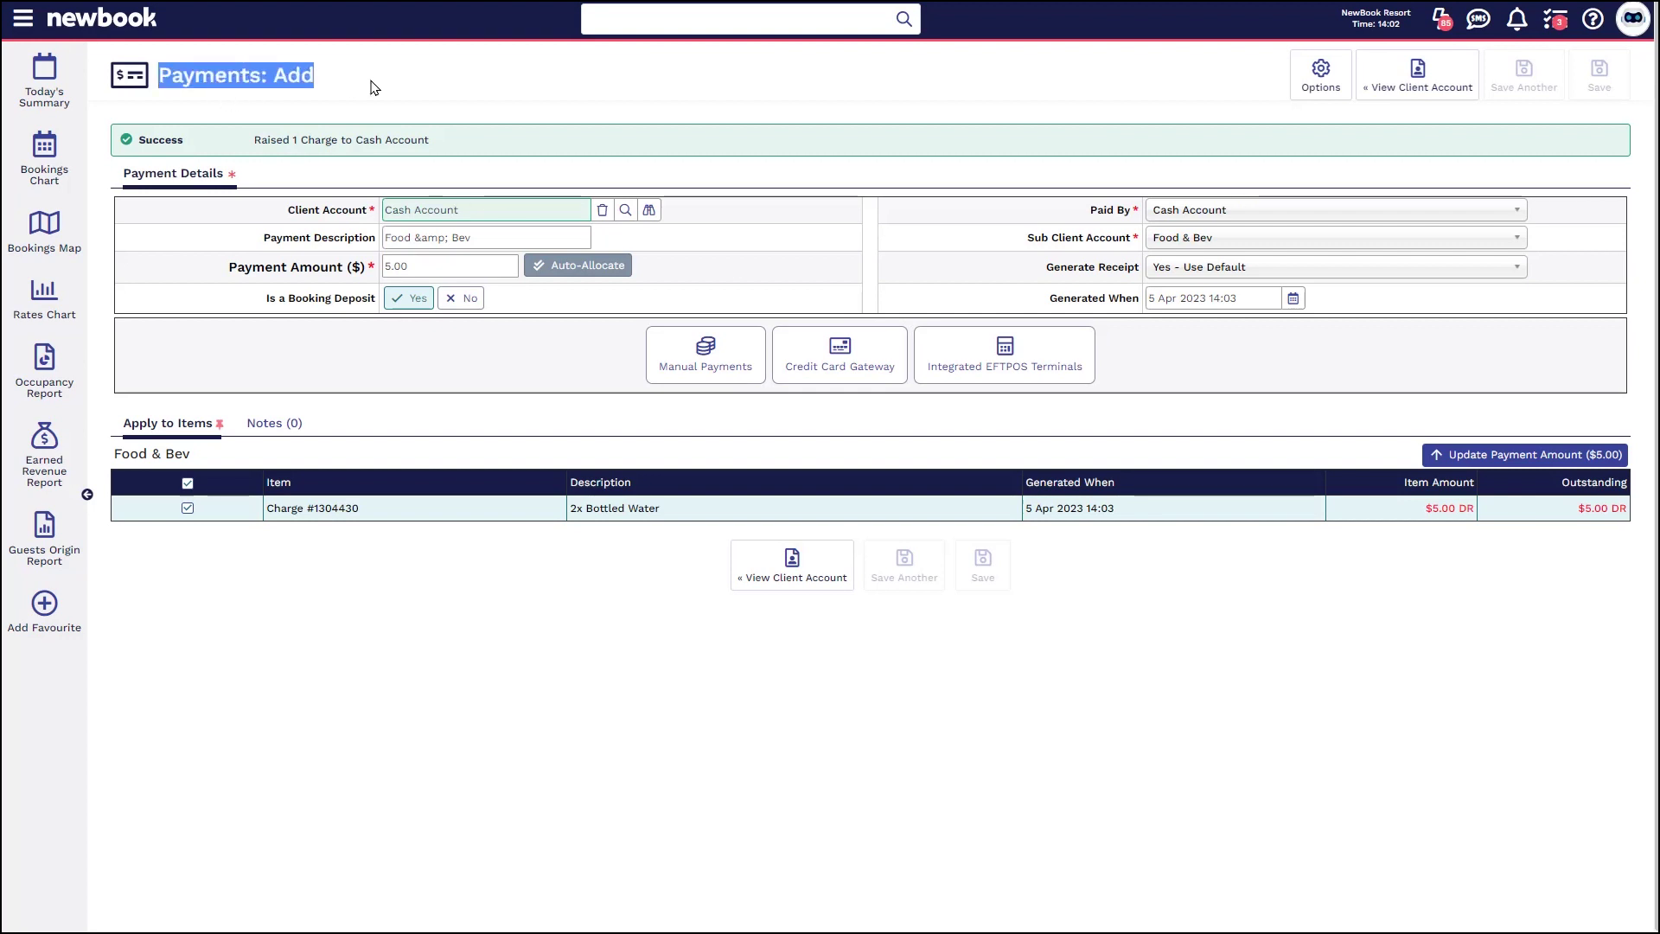
{"action": "left_click_drag", "start_coordinate": [226, 275], "coordinate": [320, 260]}
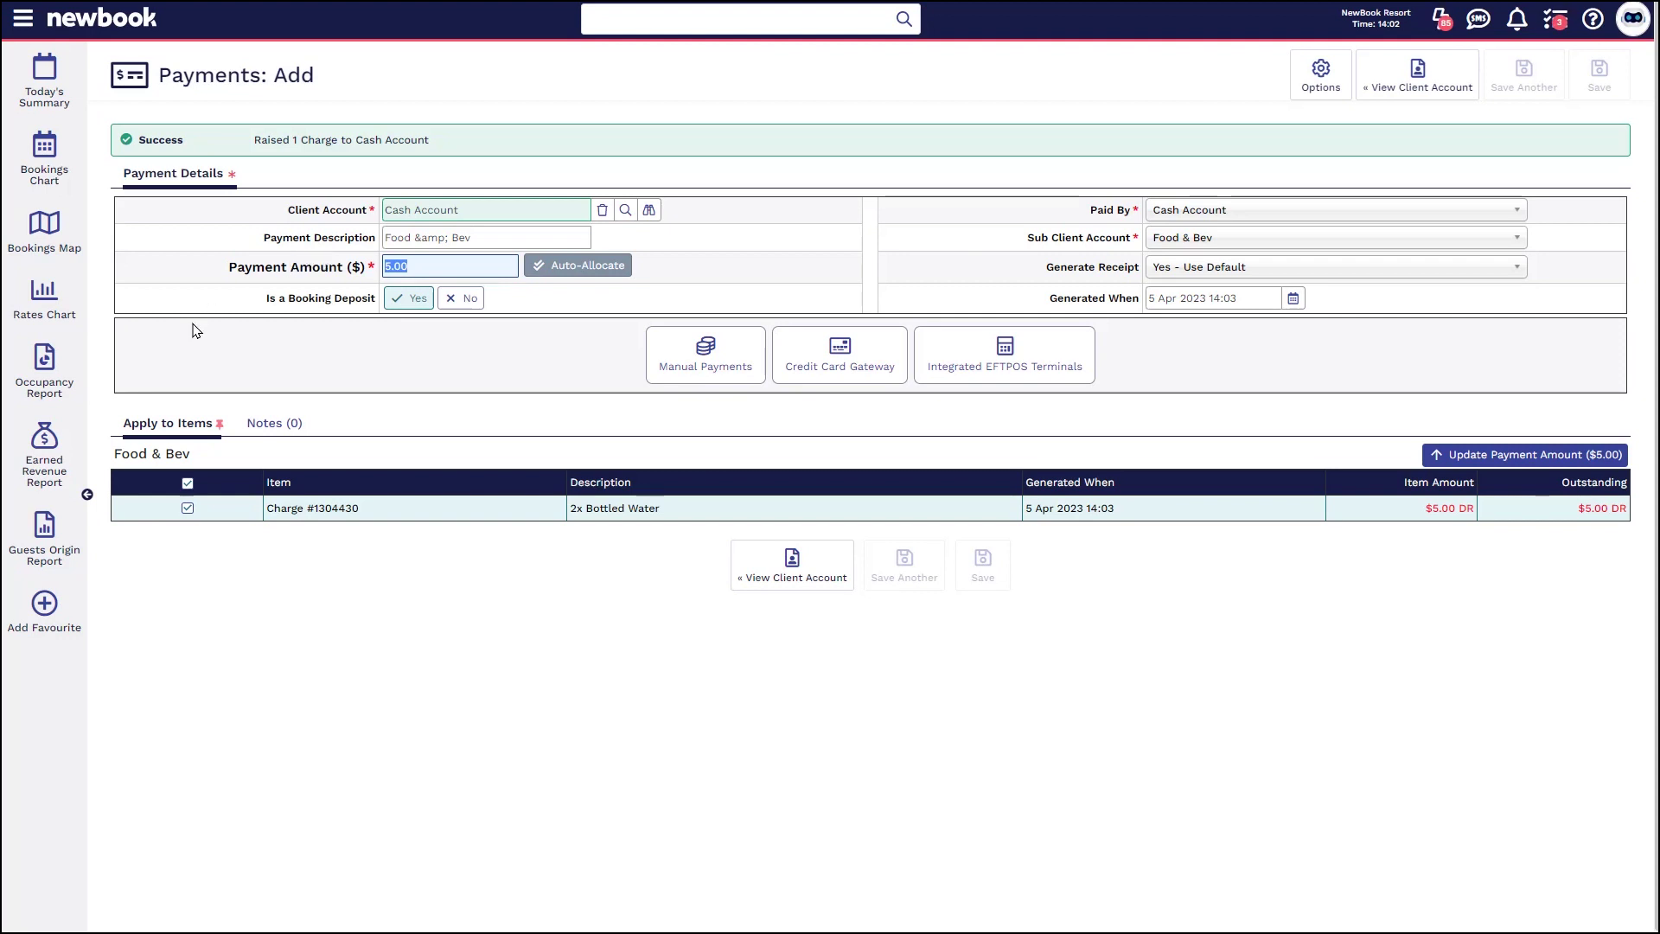
{"action": "left_click", "coordinate": [121, 425]}
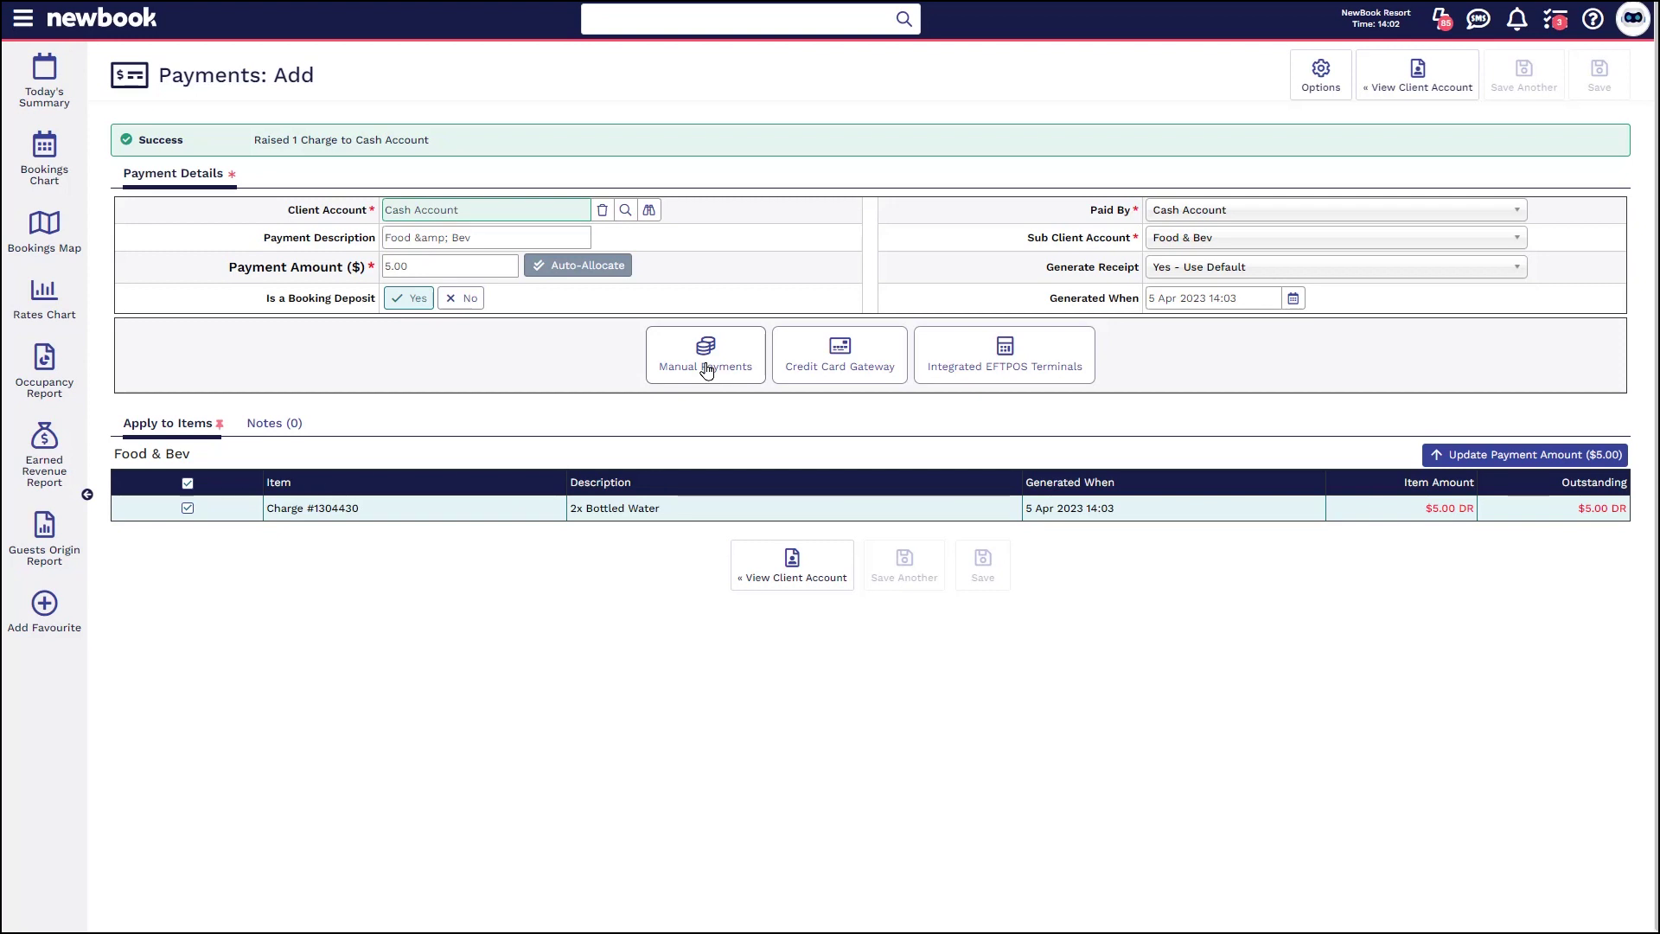
- Pay the $5.00 in cash with 10 tendered and $5.00 change, and save the receipt
{"action": "left_click", "coordinate": [707, 370]}
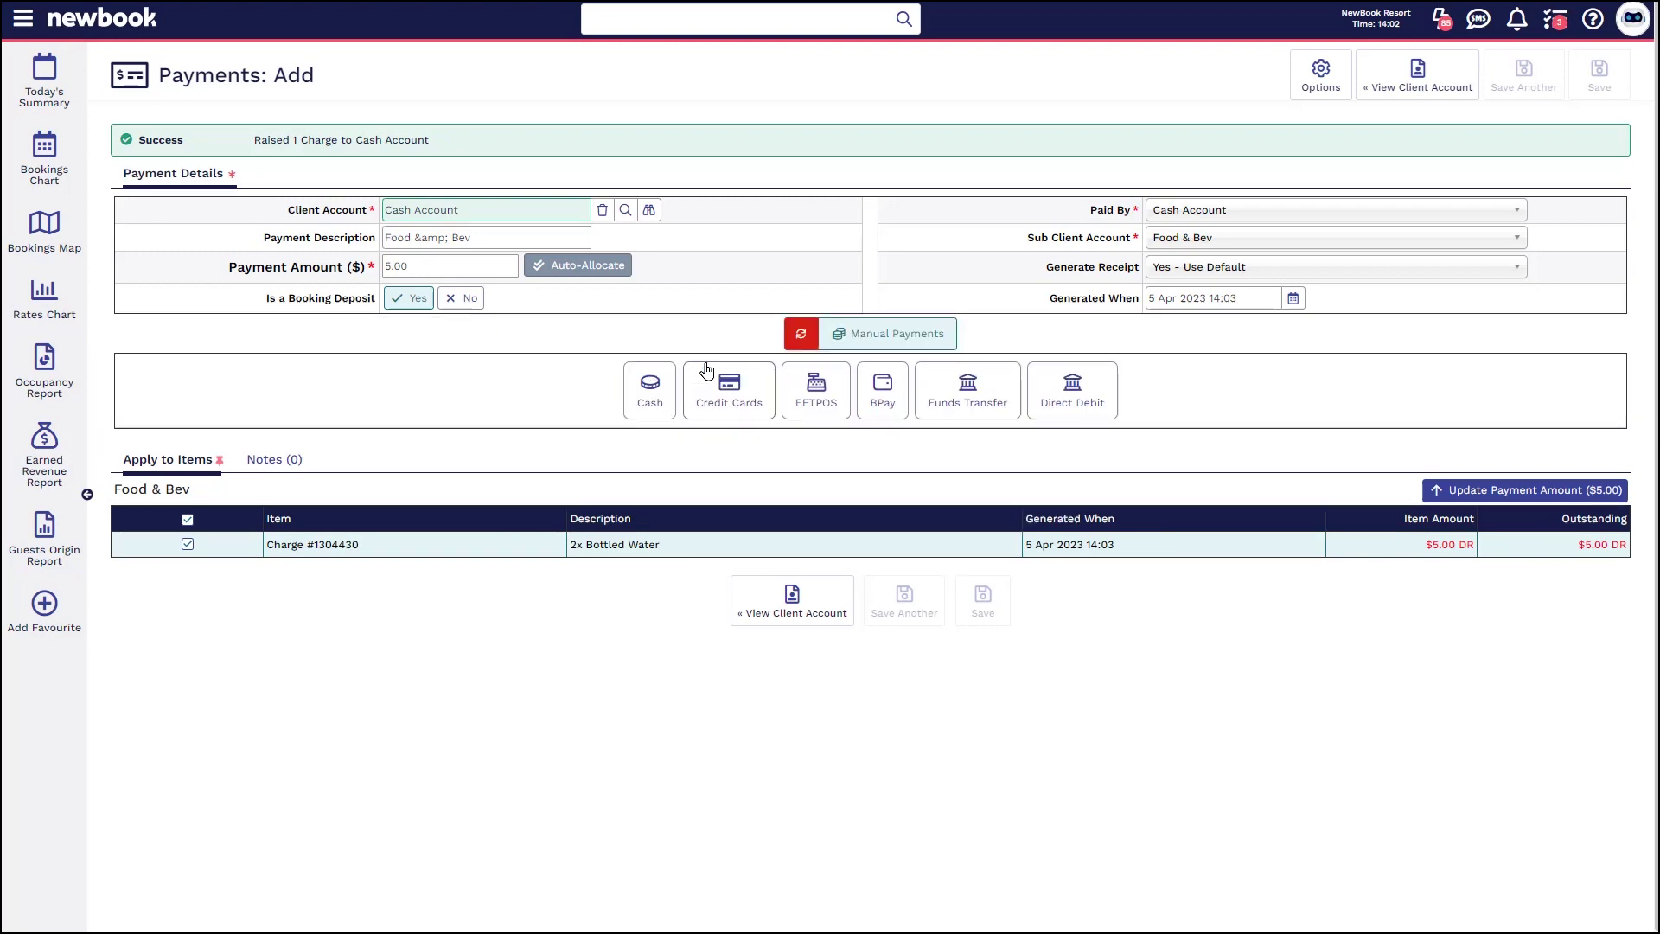
{"action": "left_click", "coordinate": [652, 403]}
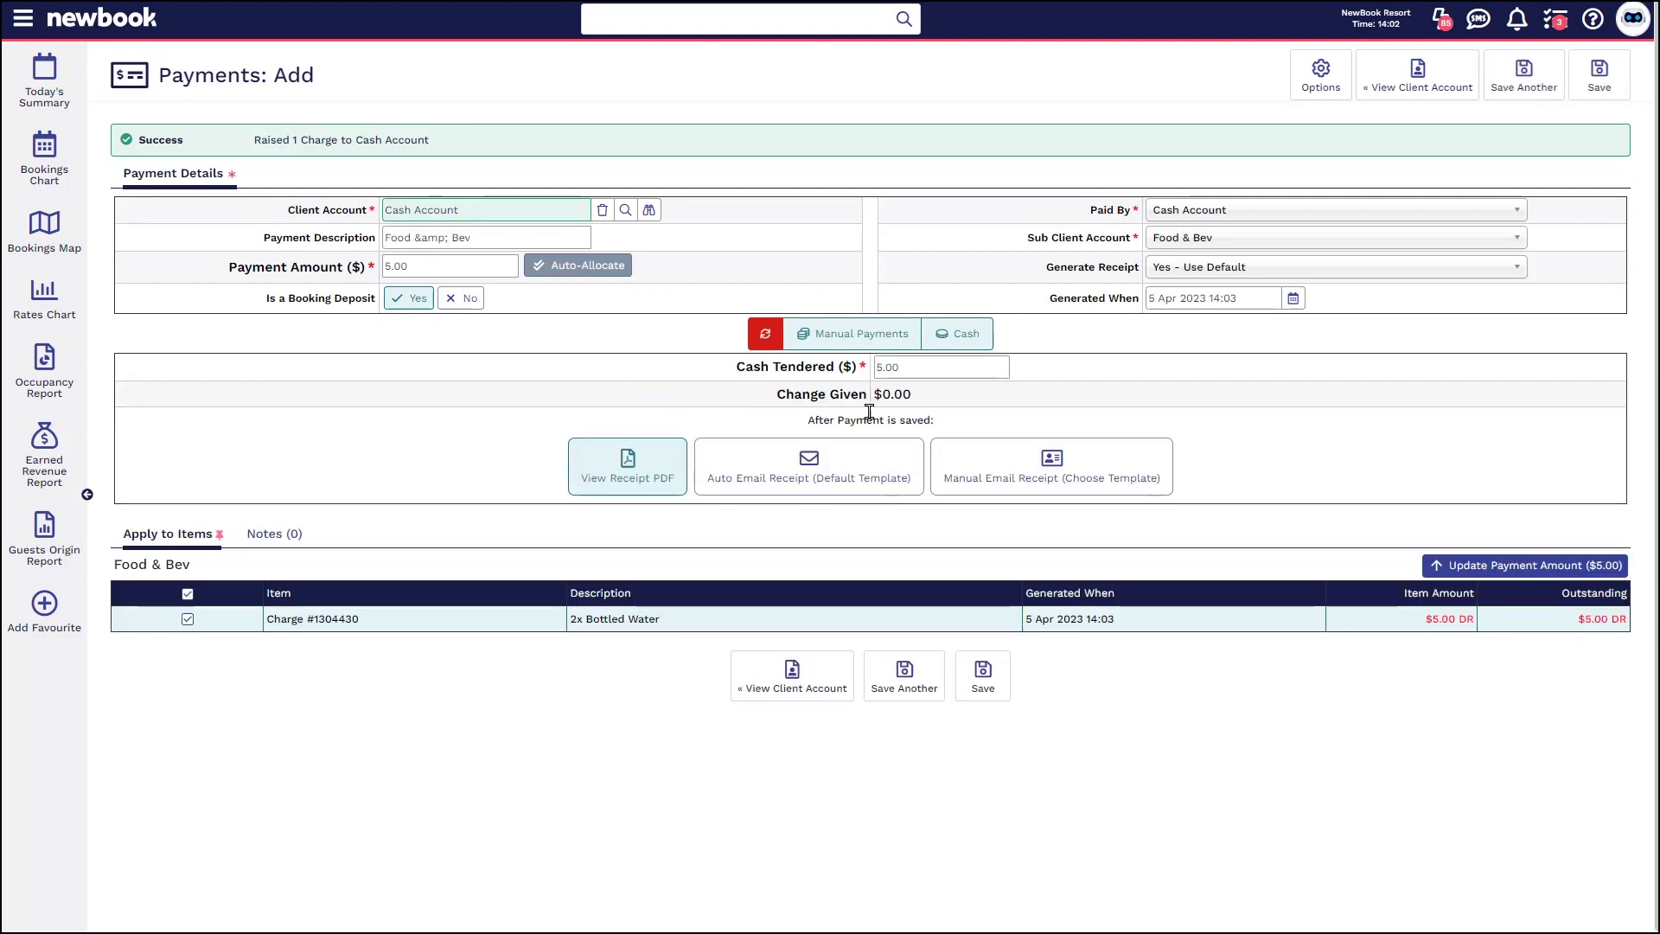
{"action": "left_click", "coordinate": [888, 367]}
{"action": "double_click", "coordinate": [888, 368]}
{"action": "type", "text": "10"}
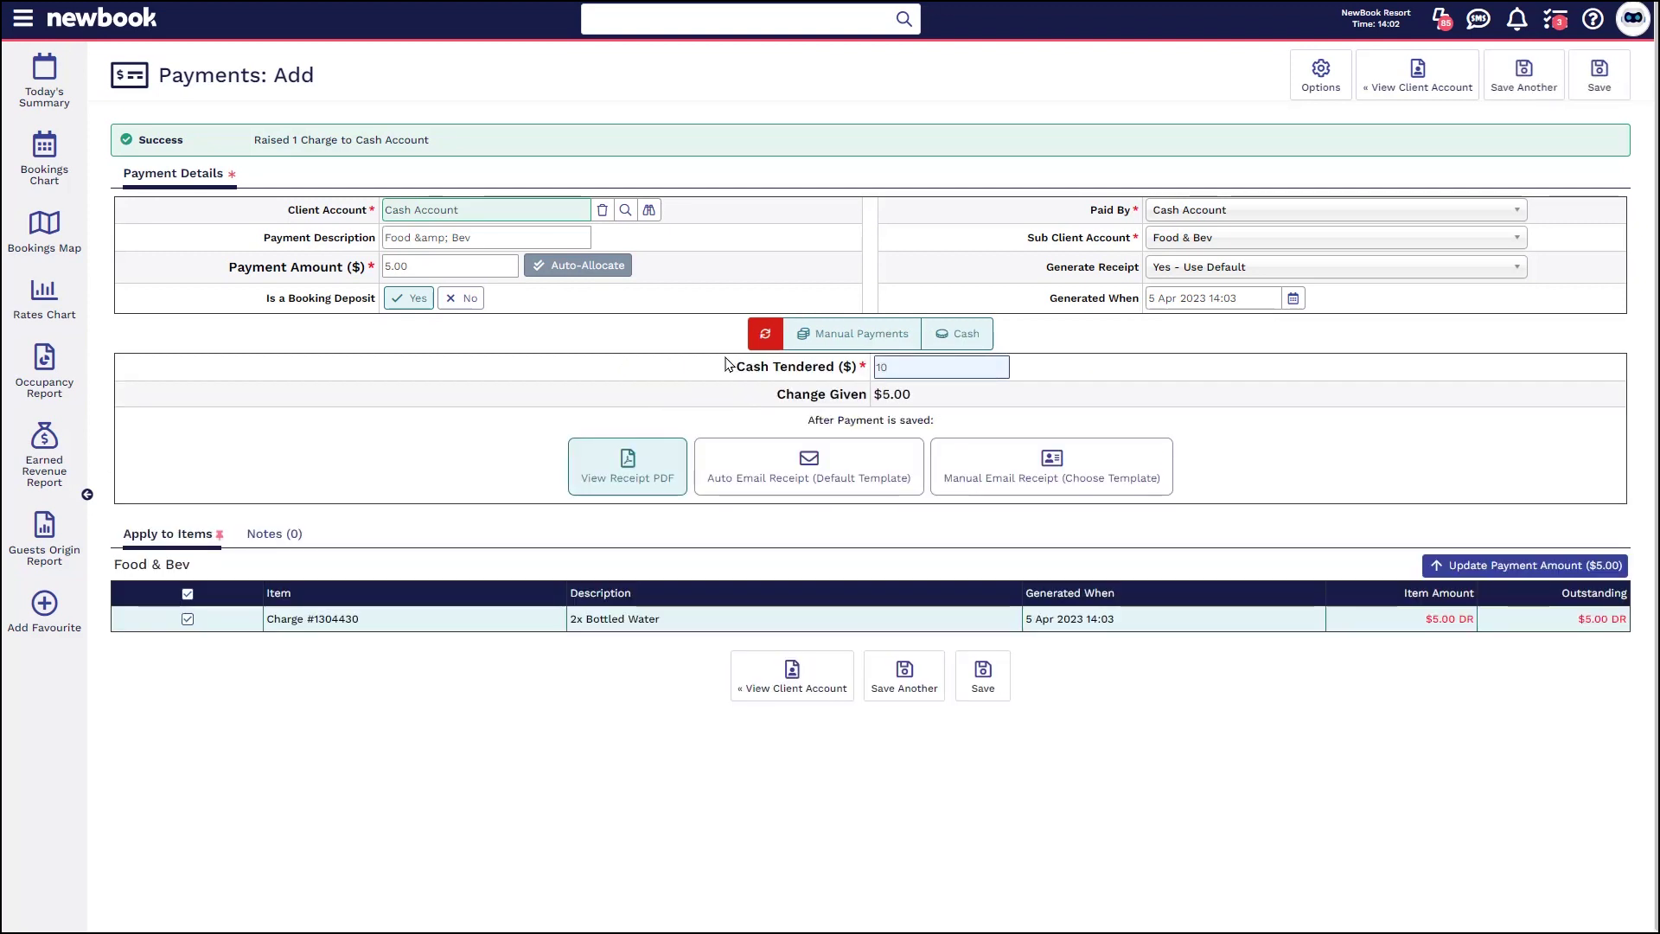
{"action": "left_click_drag", "start_coordinate": [735, 403], "coordinate": [952, 399]}
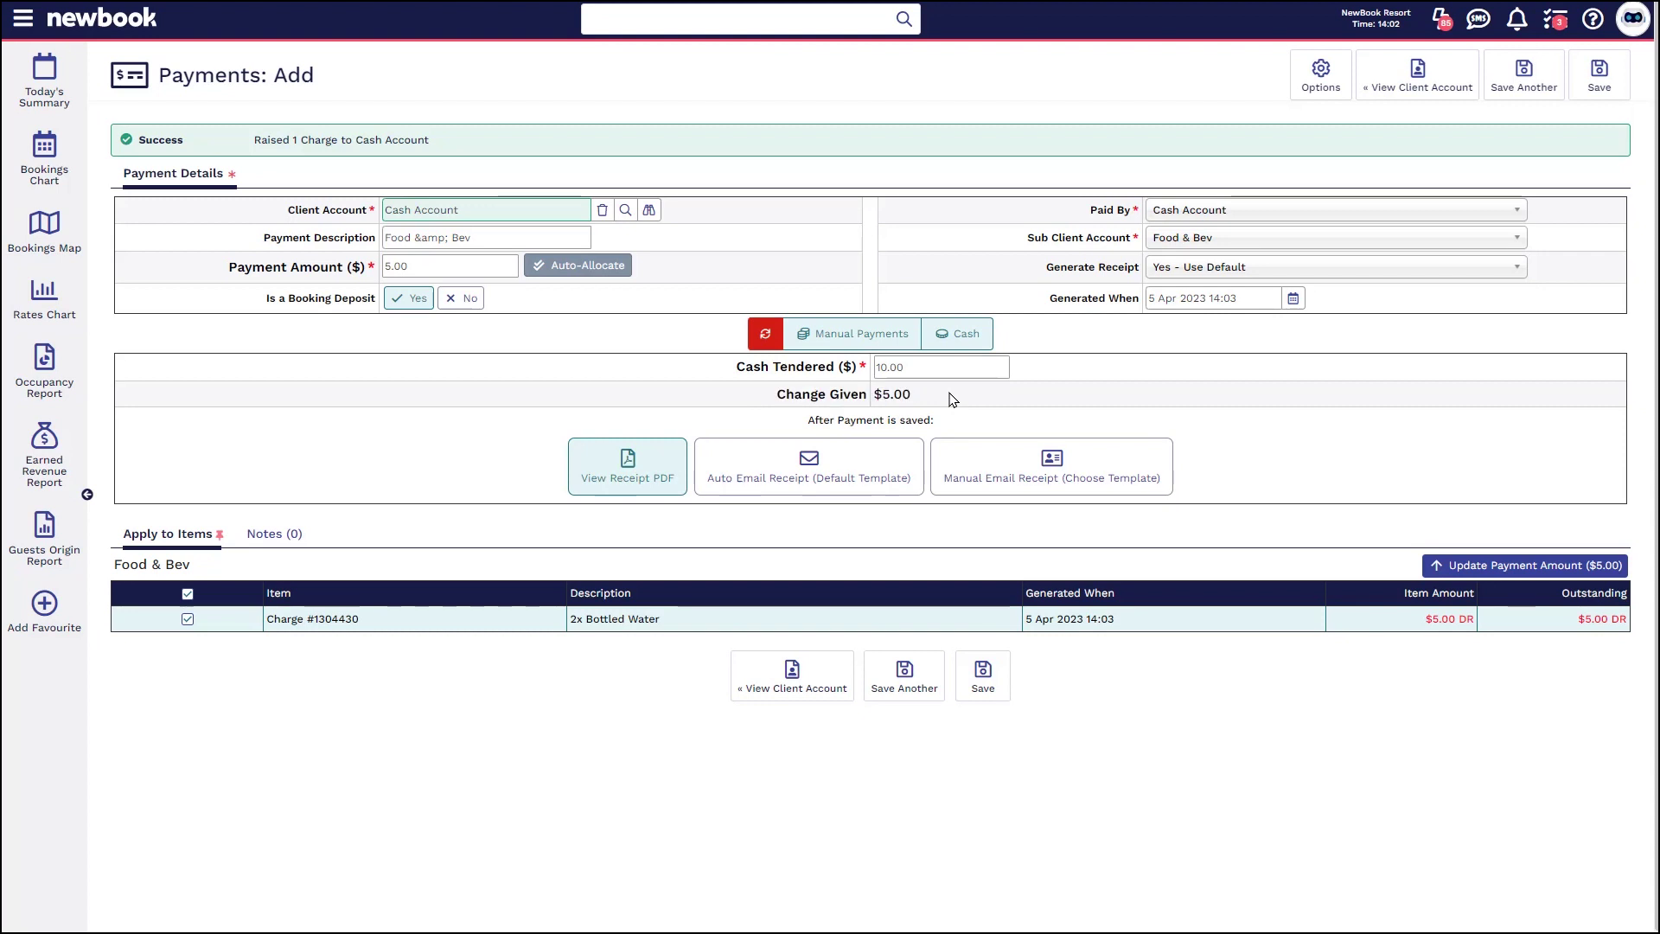
{"action": "left_click", "coordinate": [986, 686]}
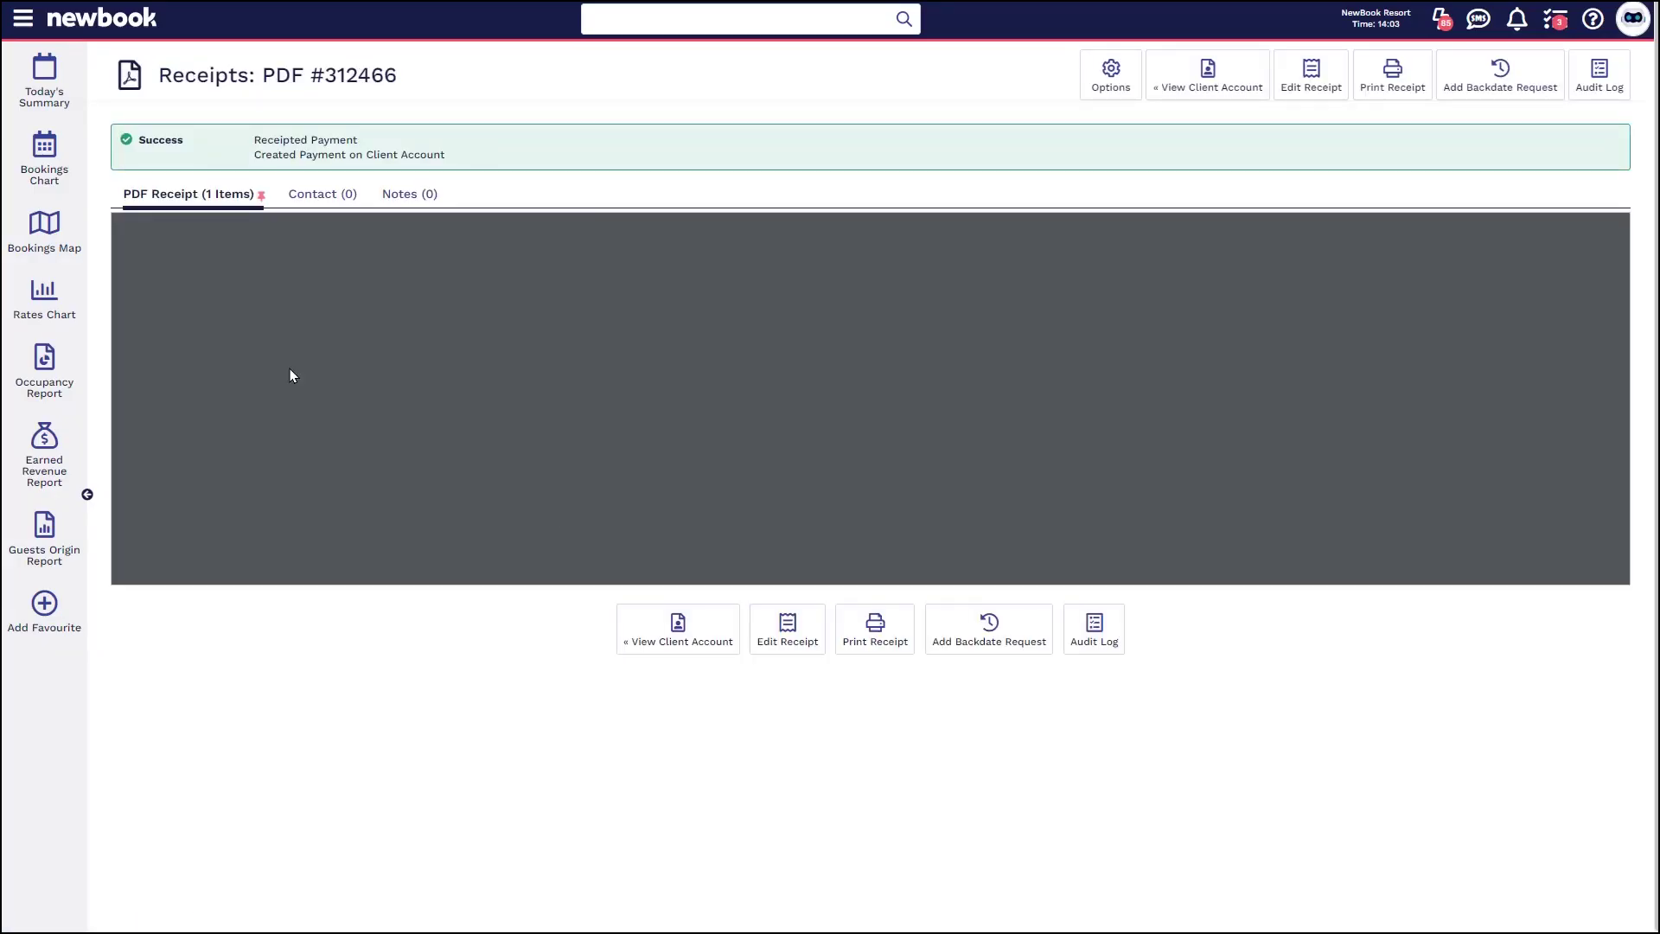
- Return from receipt #312466 to the Cash Account page
{"action": "left_click_drag", "start_coordinate": [159, 75], "coordinate": [463, 74]}
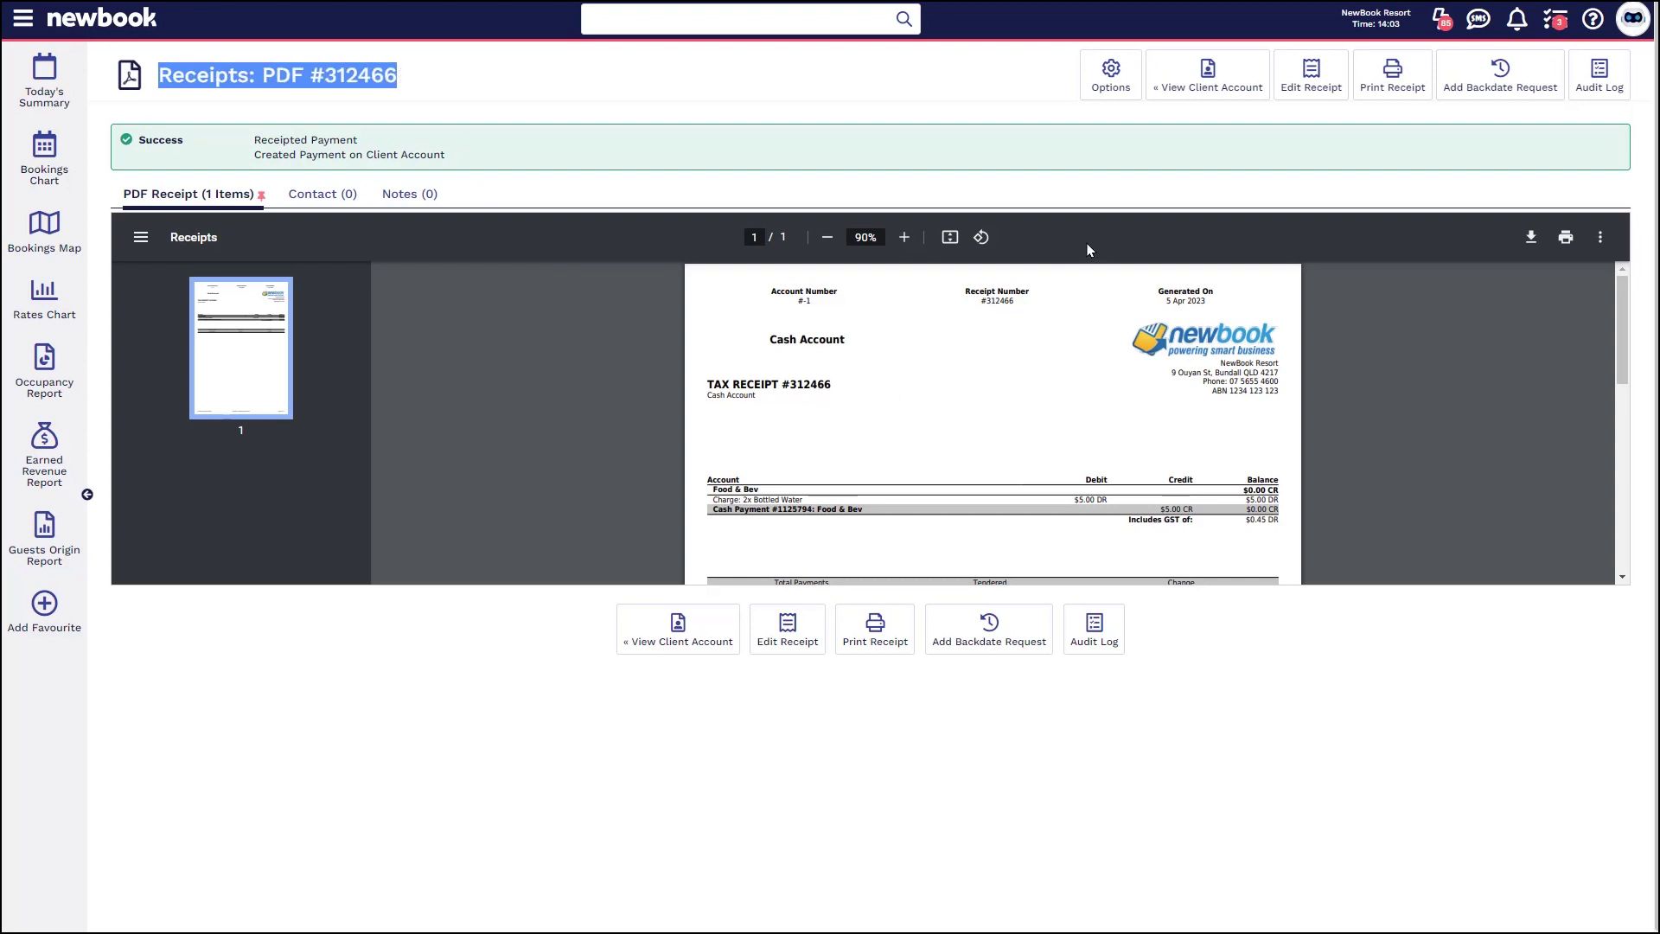
{"action": "left_click", "coordinate": [1220, 81]}
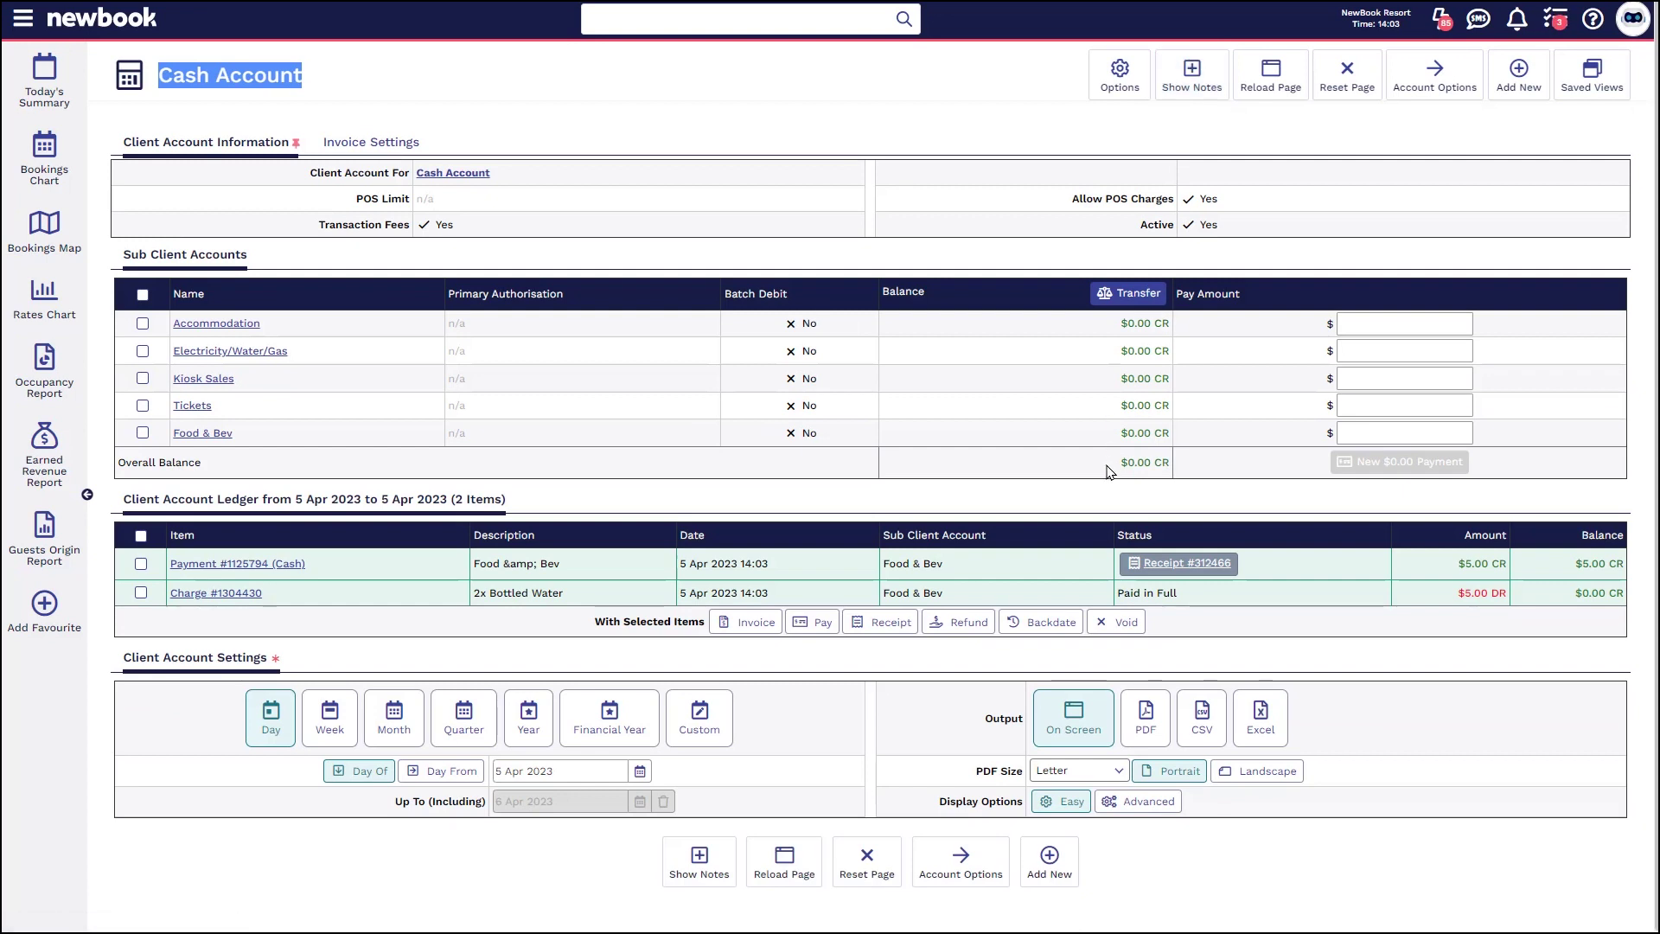
- Check the $0.00 balance and tick the Bottled Water charge and $5.00 cash payment entries
{"action": "left_click_drag", "start_coordinate": [1109, 471], "coordinate": [1193, 467]}
{"action": "left_click", "coordinate": [1143, 482]}
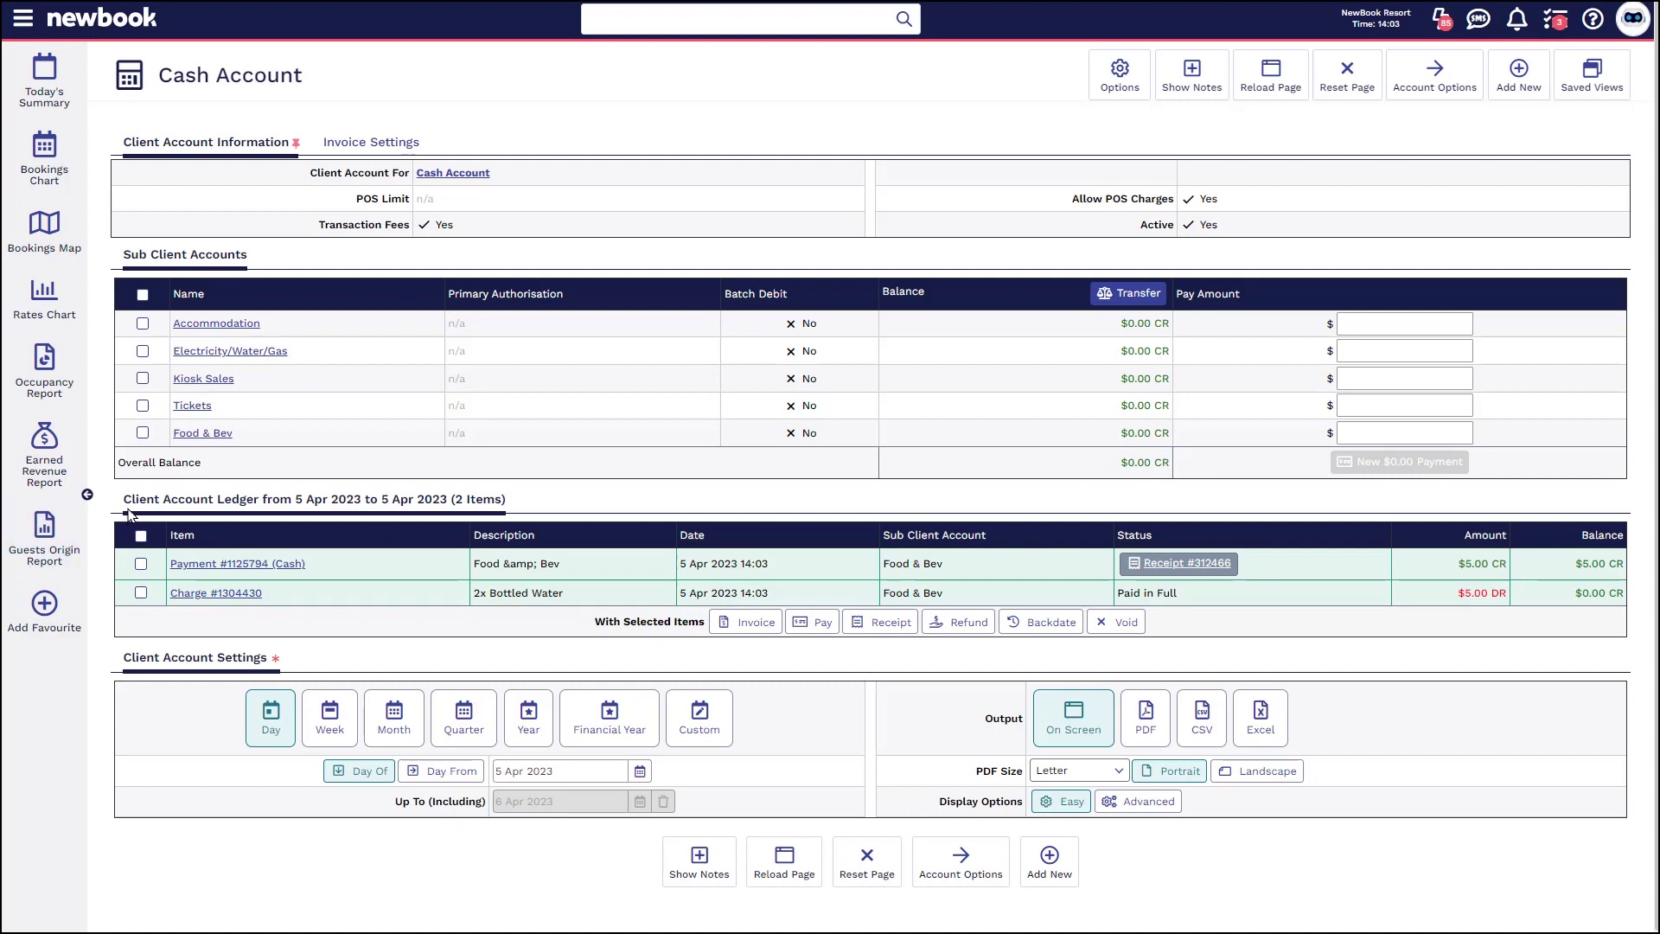
{"action": "left_click_drag", "start_coordinate": [125, 509], "coordinate": [567, 511]}
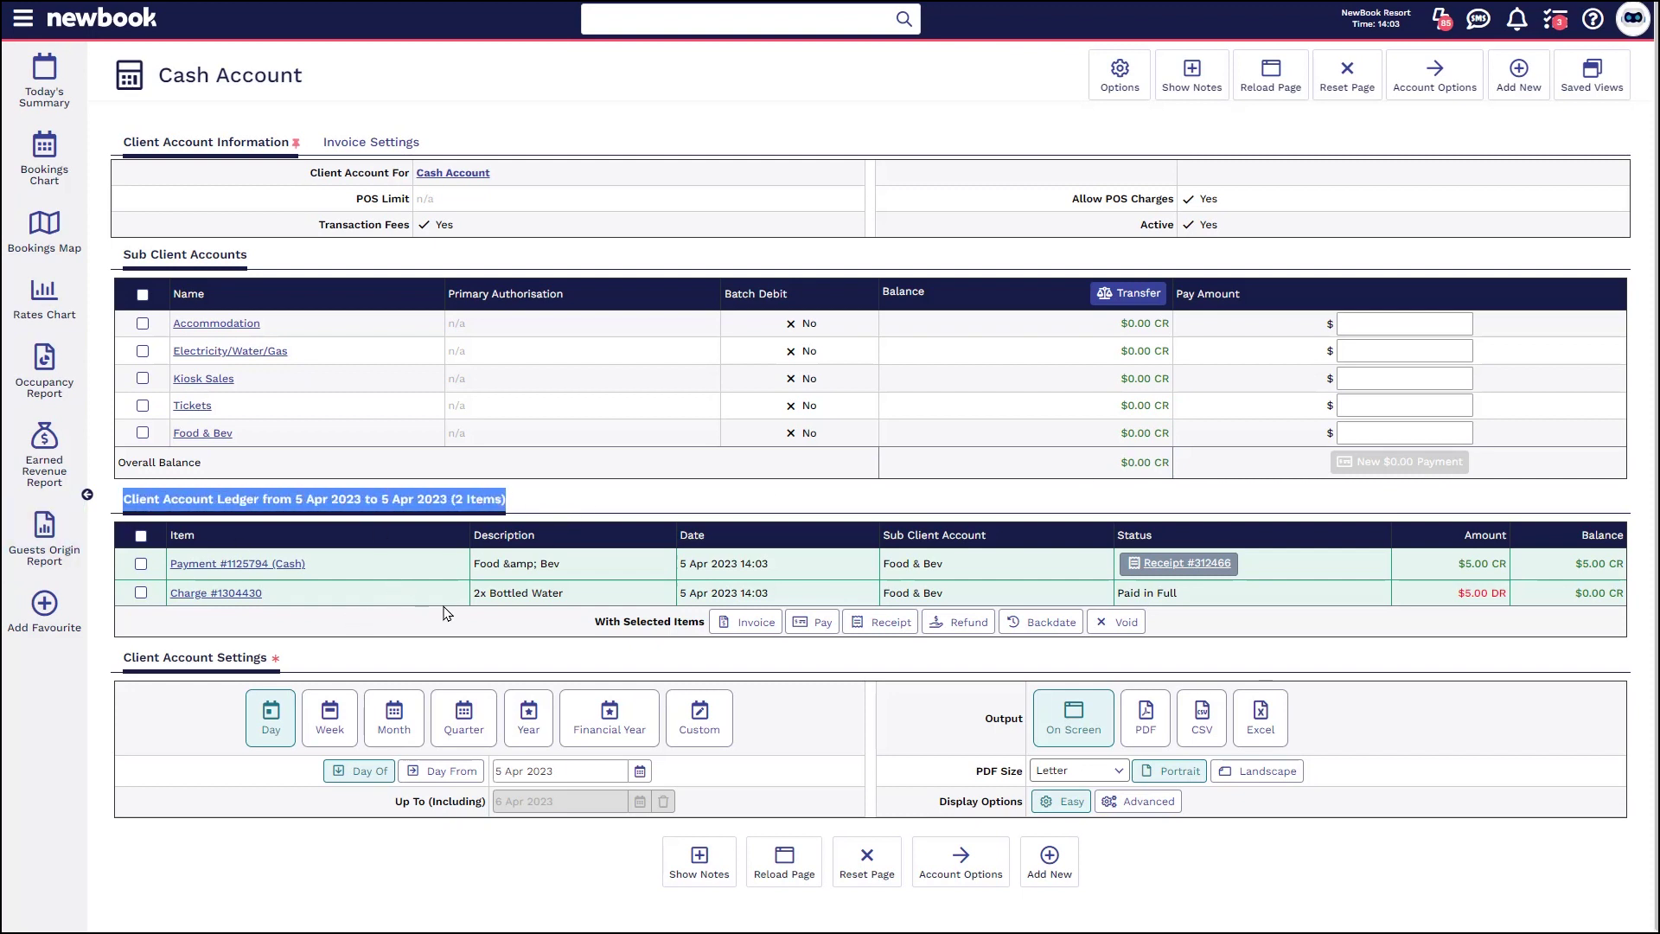
{"action": "left_click_drag", "start_coordinate": [472, 595], "coordinate": [1492, 590]}
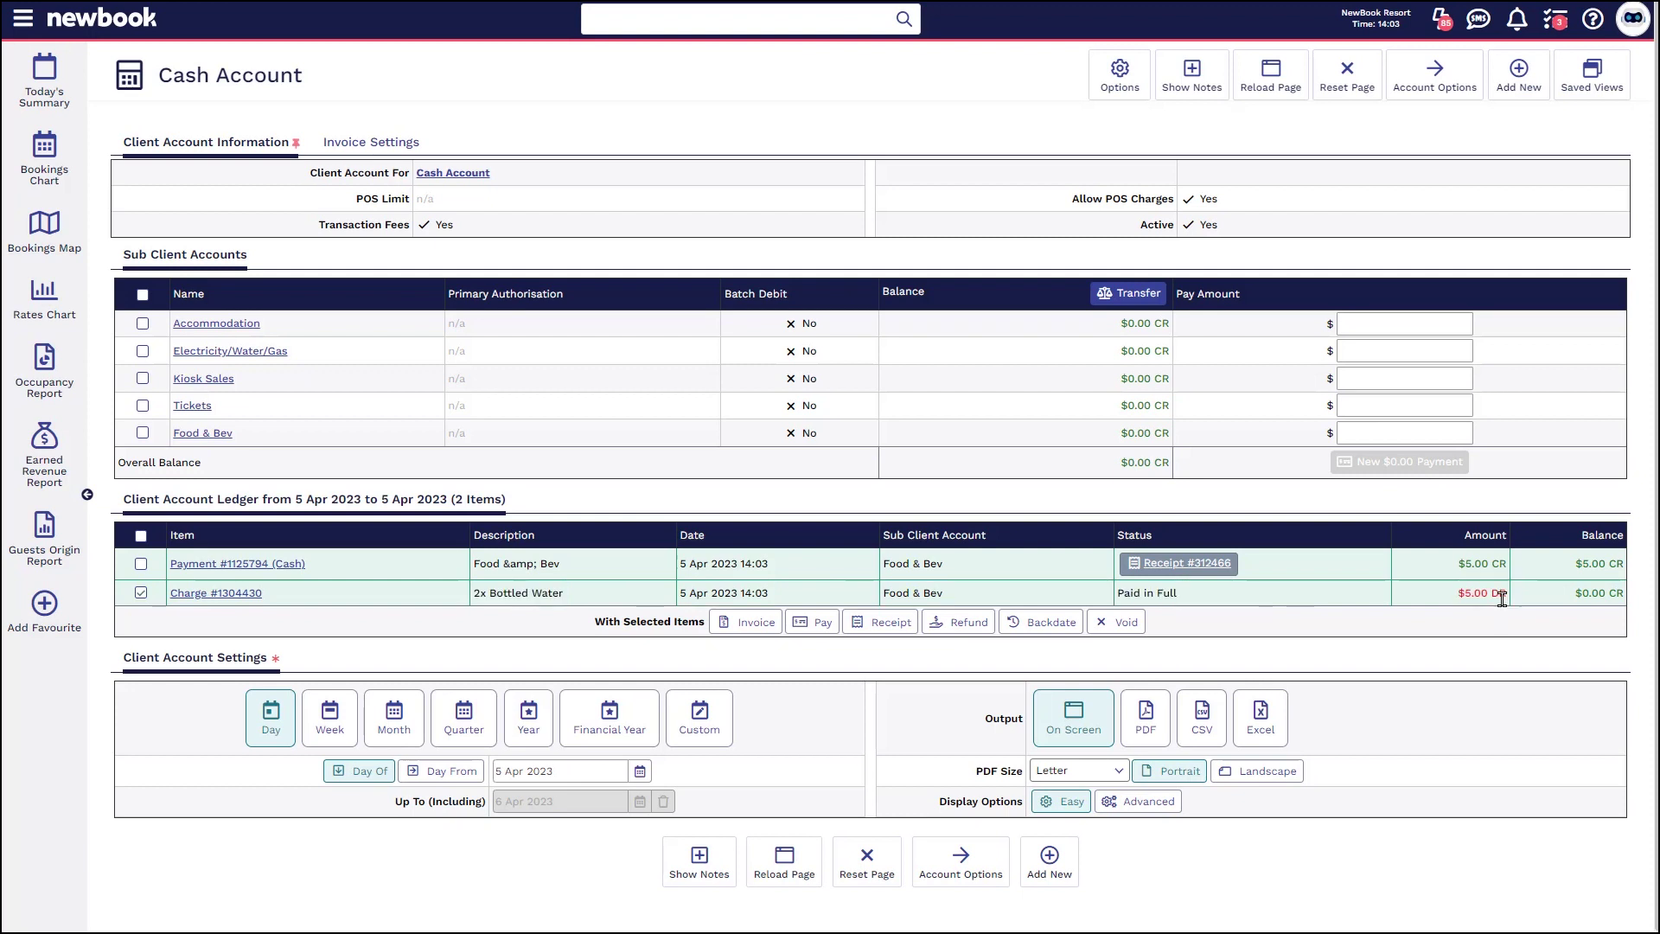
{"action": "left_click", "coordinate": [1461, 572]}
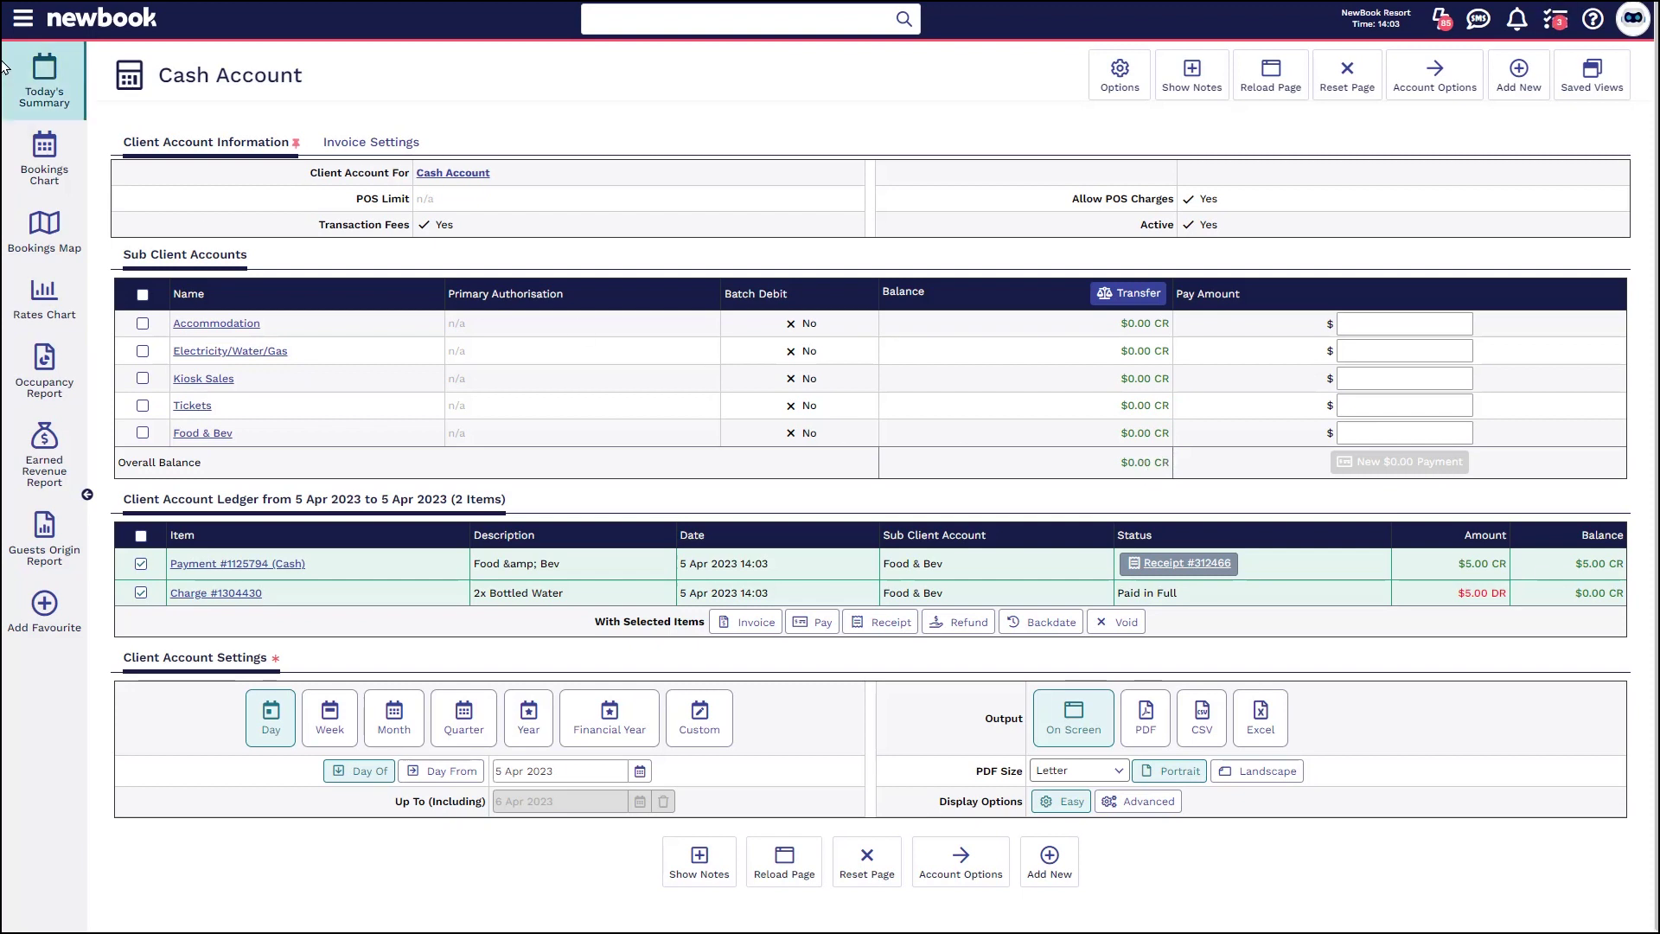
- Open the Transaction Flow Report from a menu search for 'flow' and switch the period to Week
{"action": "left_click", "coordinate": [24, 19]}
{"action": "type", "text": "flow"}
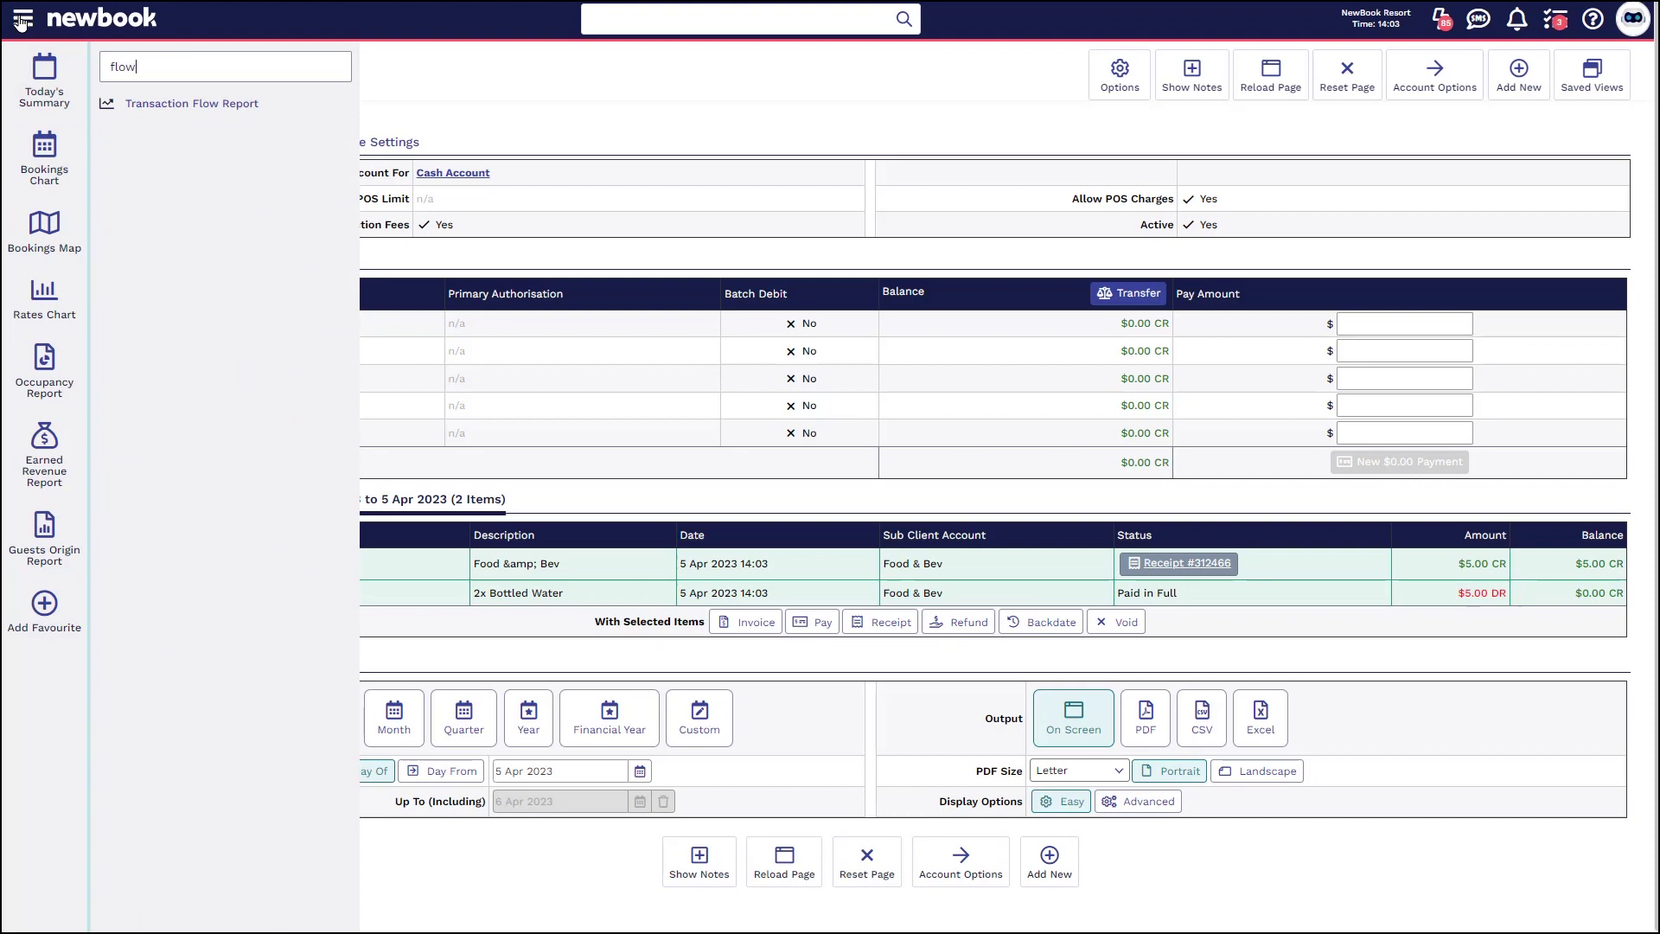
{"action": "left_click", "coordinate": [149, 105]}
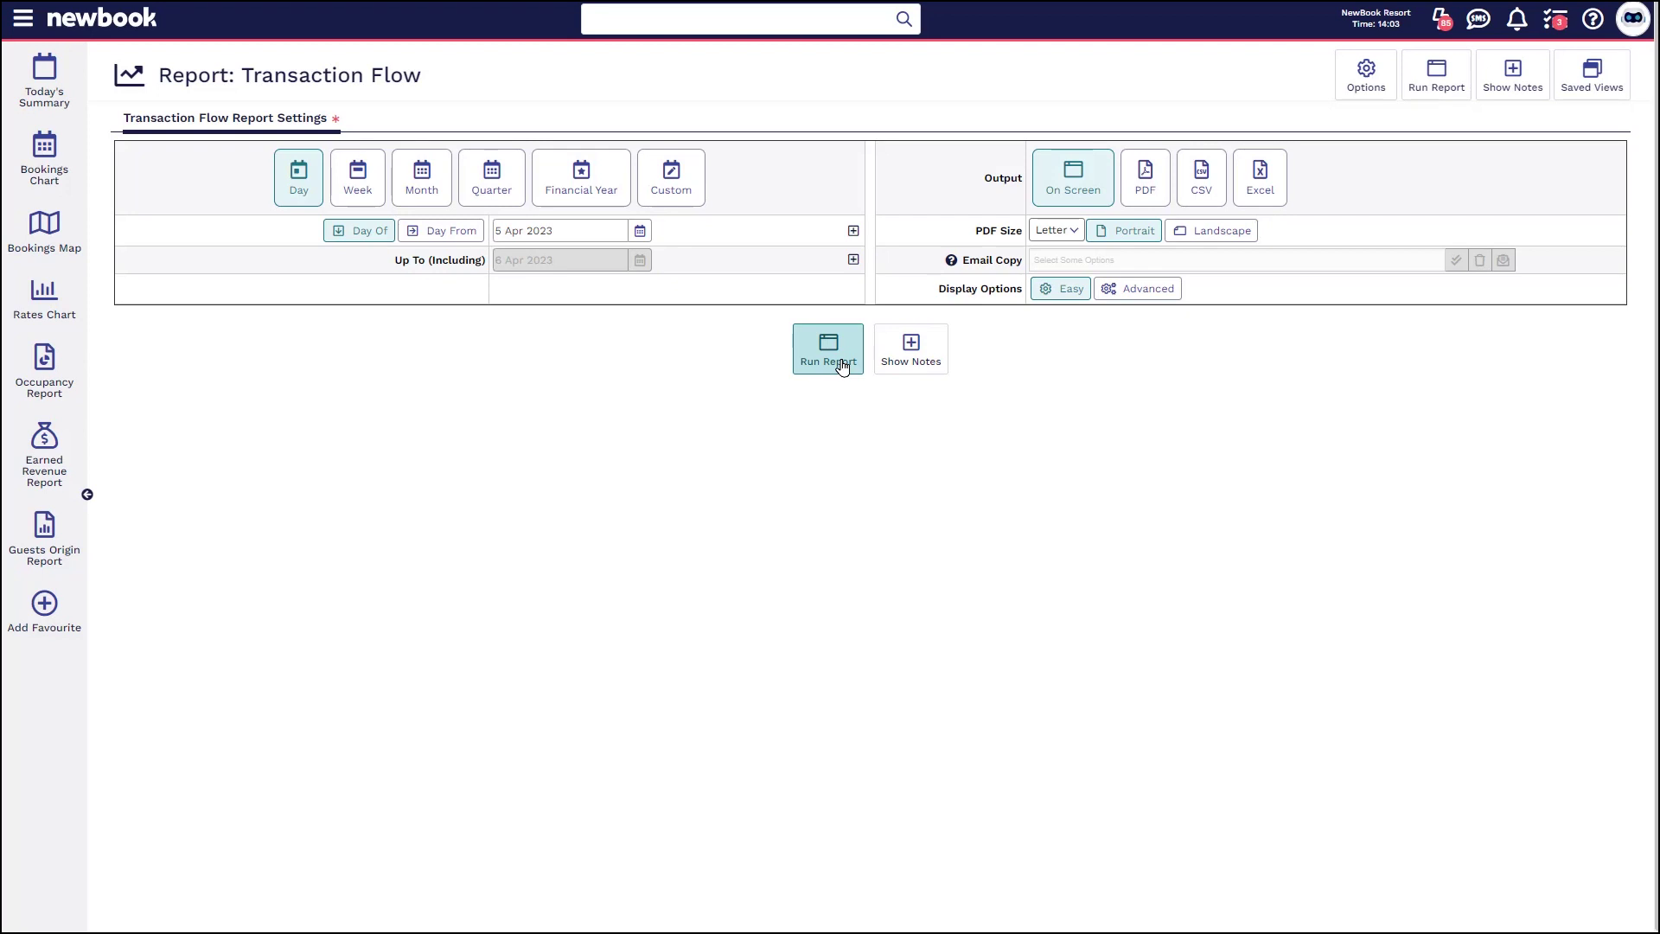
{"action": "left_click", "coordinate": [361, 185]}
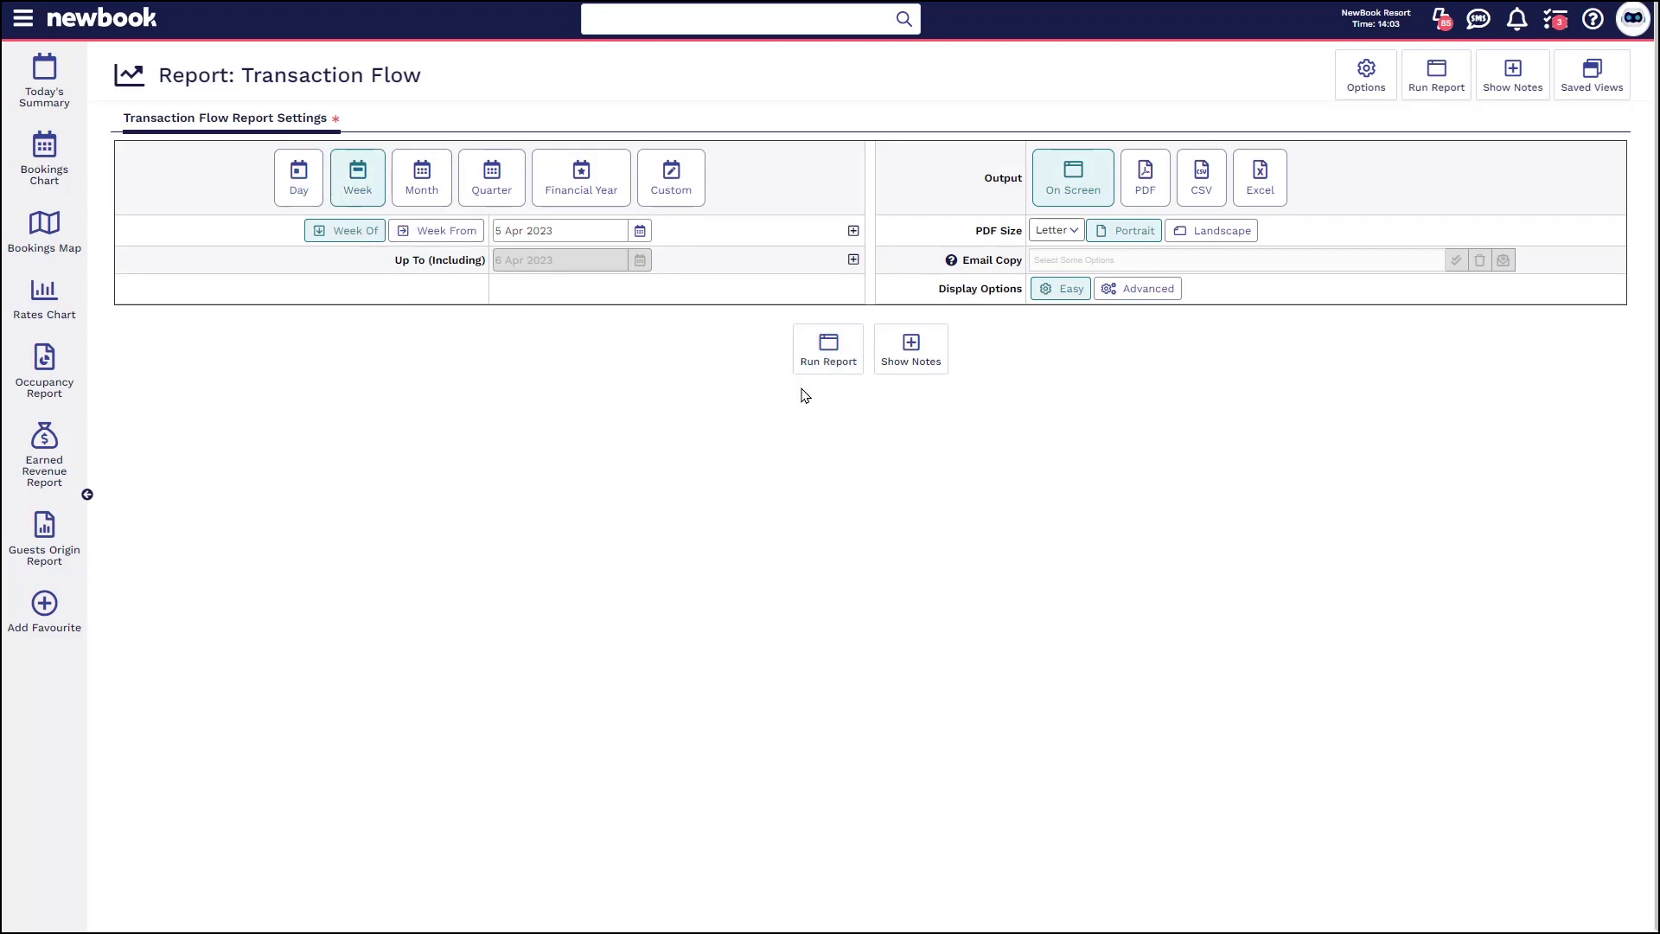
- Run the 3–9 Apr 2023 Transaction Flow report and review the cash payment totals and $1,097.14 row
{"action": "left_click", "coordinate": [840, 367]}
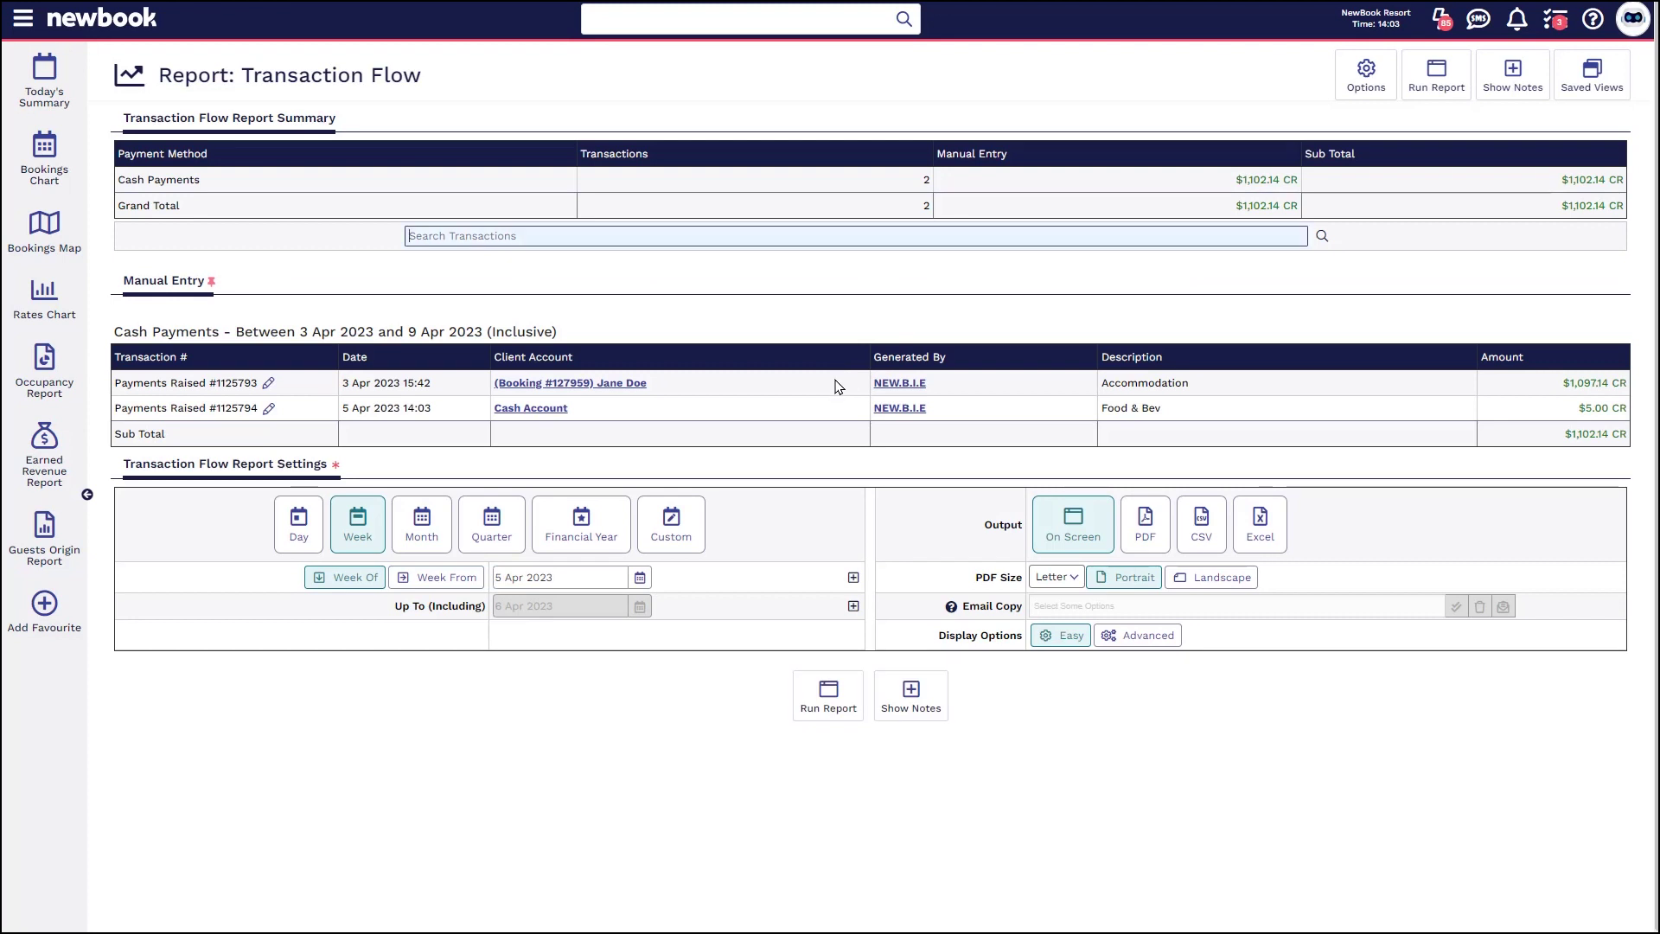
{"action": "left_click_drag", "start_coordinate": [124, 179], "coordinate": [180, 220]}
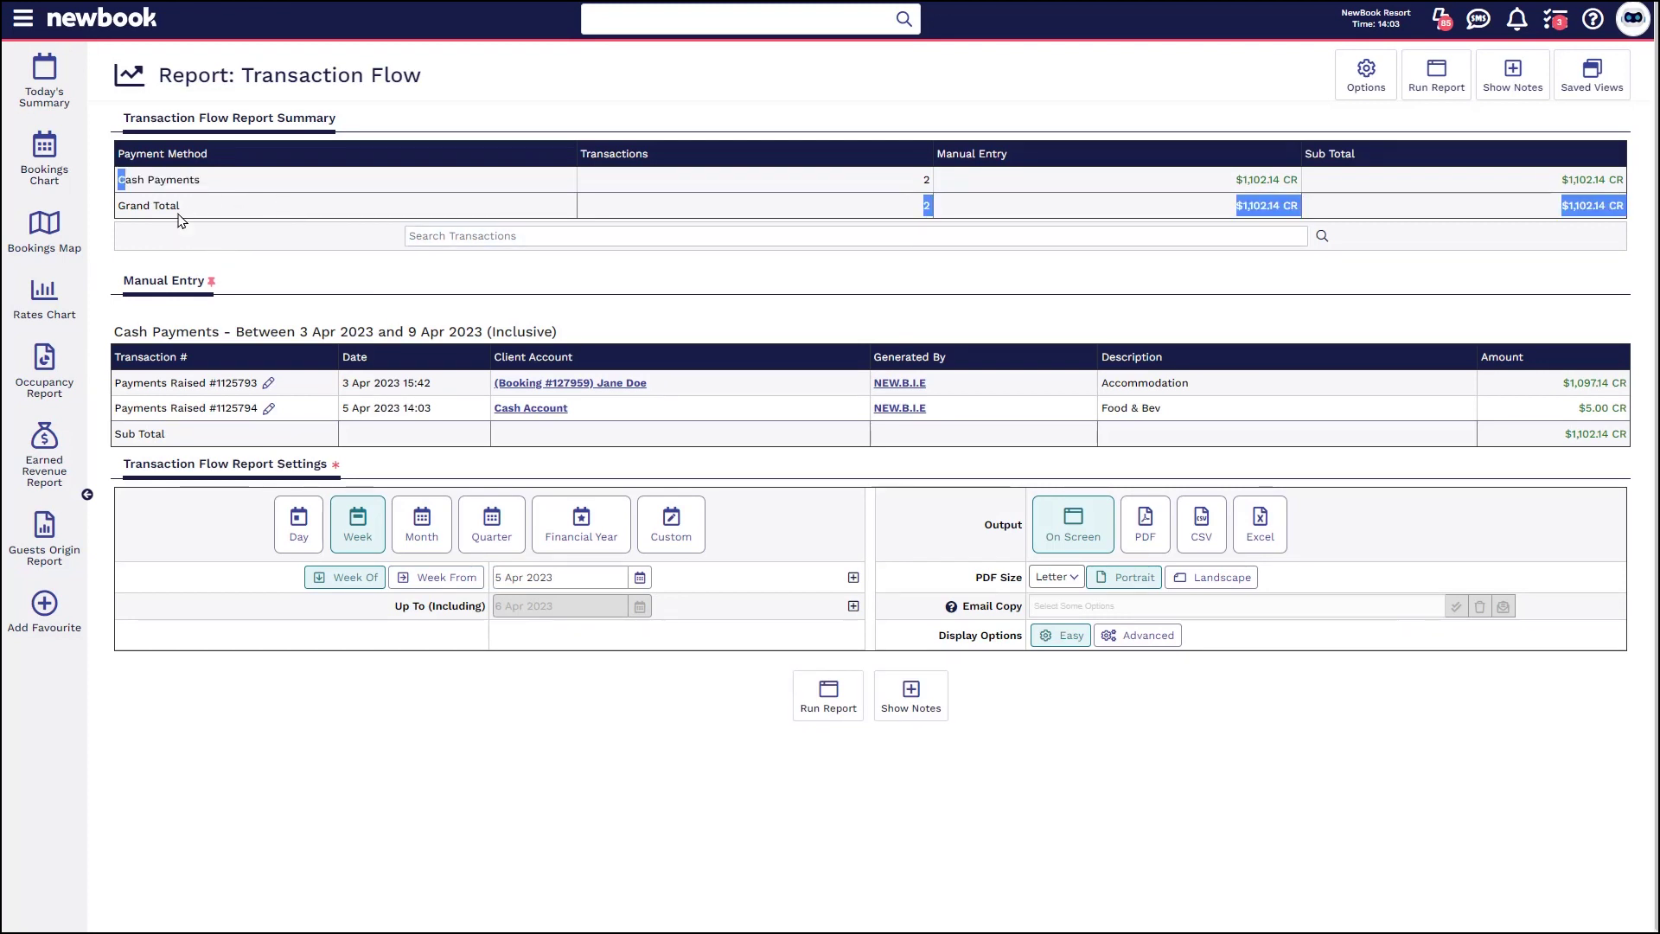
{"action": "double_click", "coordinate": [925, 179]}
{"action": "left_click_drag", "start_coordinate": [1237, 179], "coordinate": [1292, 180]}
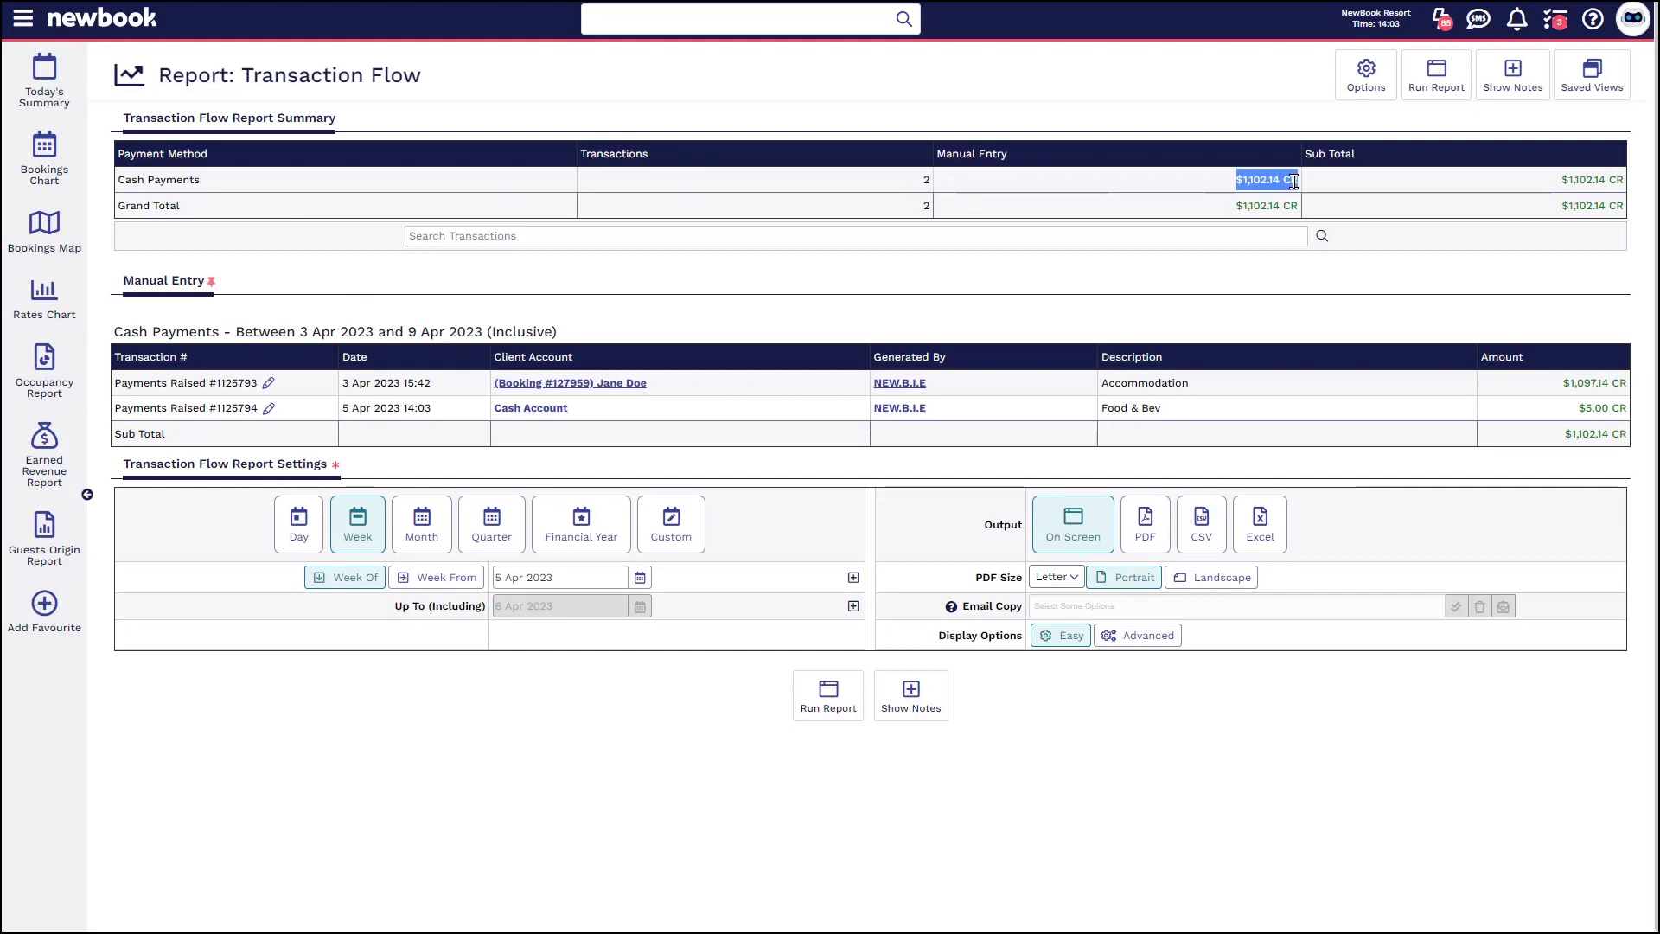
{"action": "left_click", "coordinate": [1293, 182]}
{"action": "left_click_drag", "start_coordinate": [116, 332], "coordinate": [578, 320]}
{"action": "left_click", "coordinate": [588, 328]}
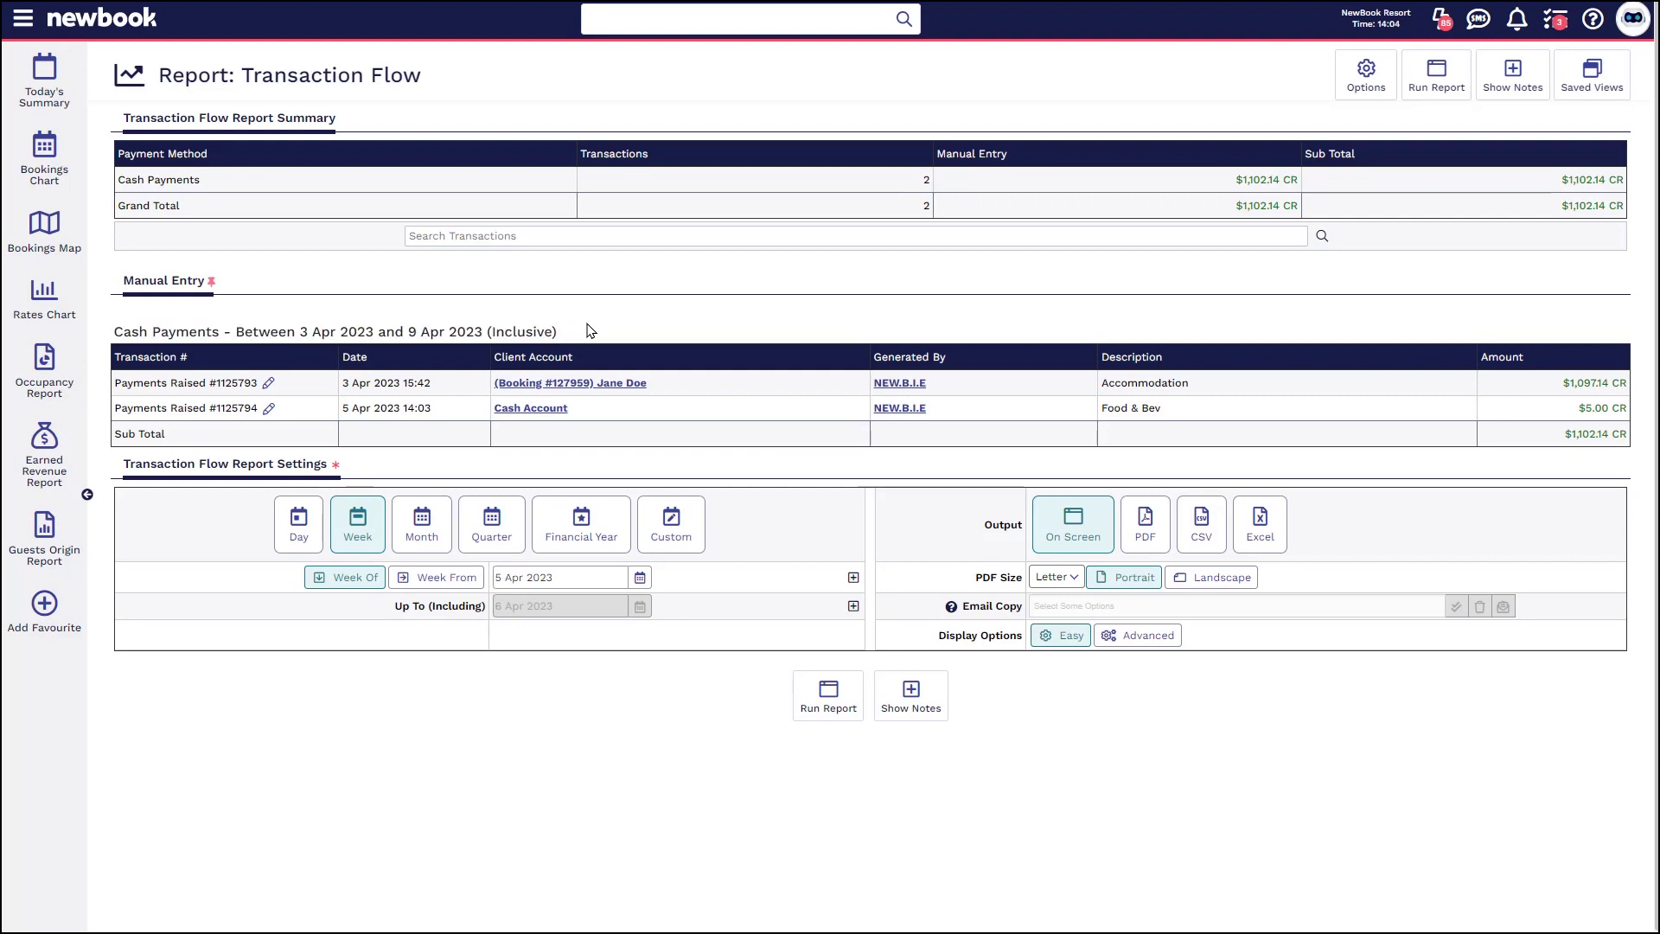
{"action": "left_click_drag", "start_coordinate": [127, 382], "coordinate": [707, 392]}
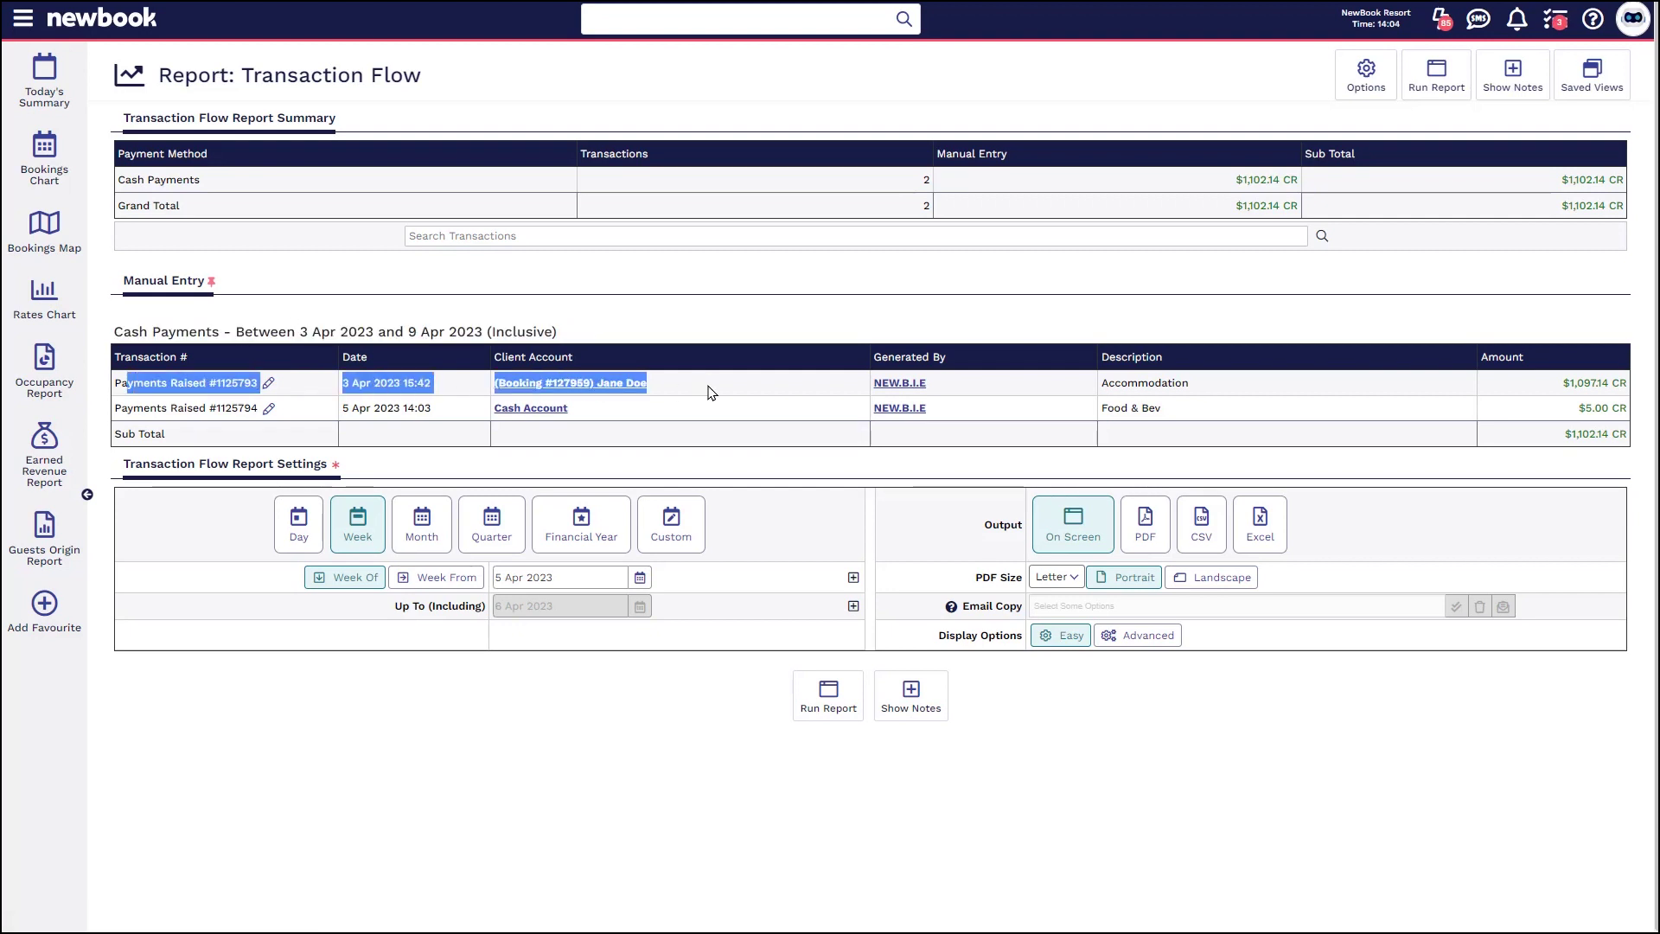
{"action": "left_click", "coordinate": [707, 391]}
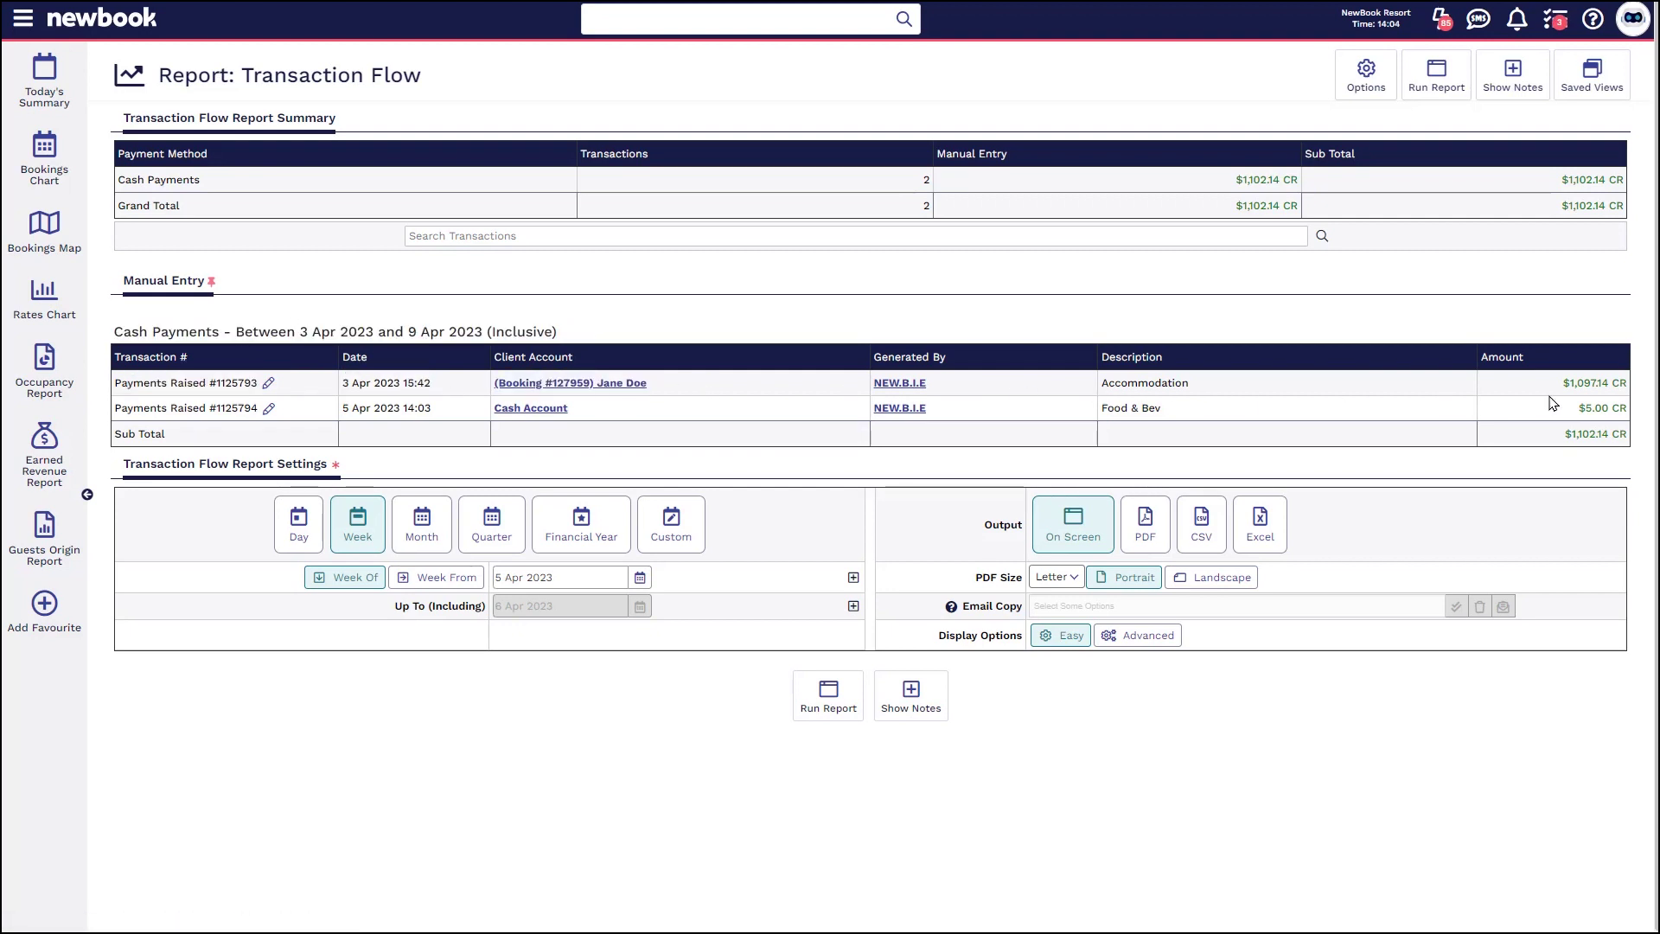
{"action": "left_click_drag", "start_coordinate": [1557, 386], "coordinate": [1628, 384]}
{"action": "left_click", "coordinate": [1617, 385]}
- Review the $5.00 Food & Bev Cash Account row, then search the menu for 'cash'
{"action": "left_click_drag", "start_coordinate": [151, 432], "coordinate": [201, 408]}
{"action": "left_click_drag", "start_coordinate": [615, 421], "coordinate": [494, 408]}
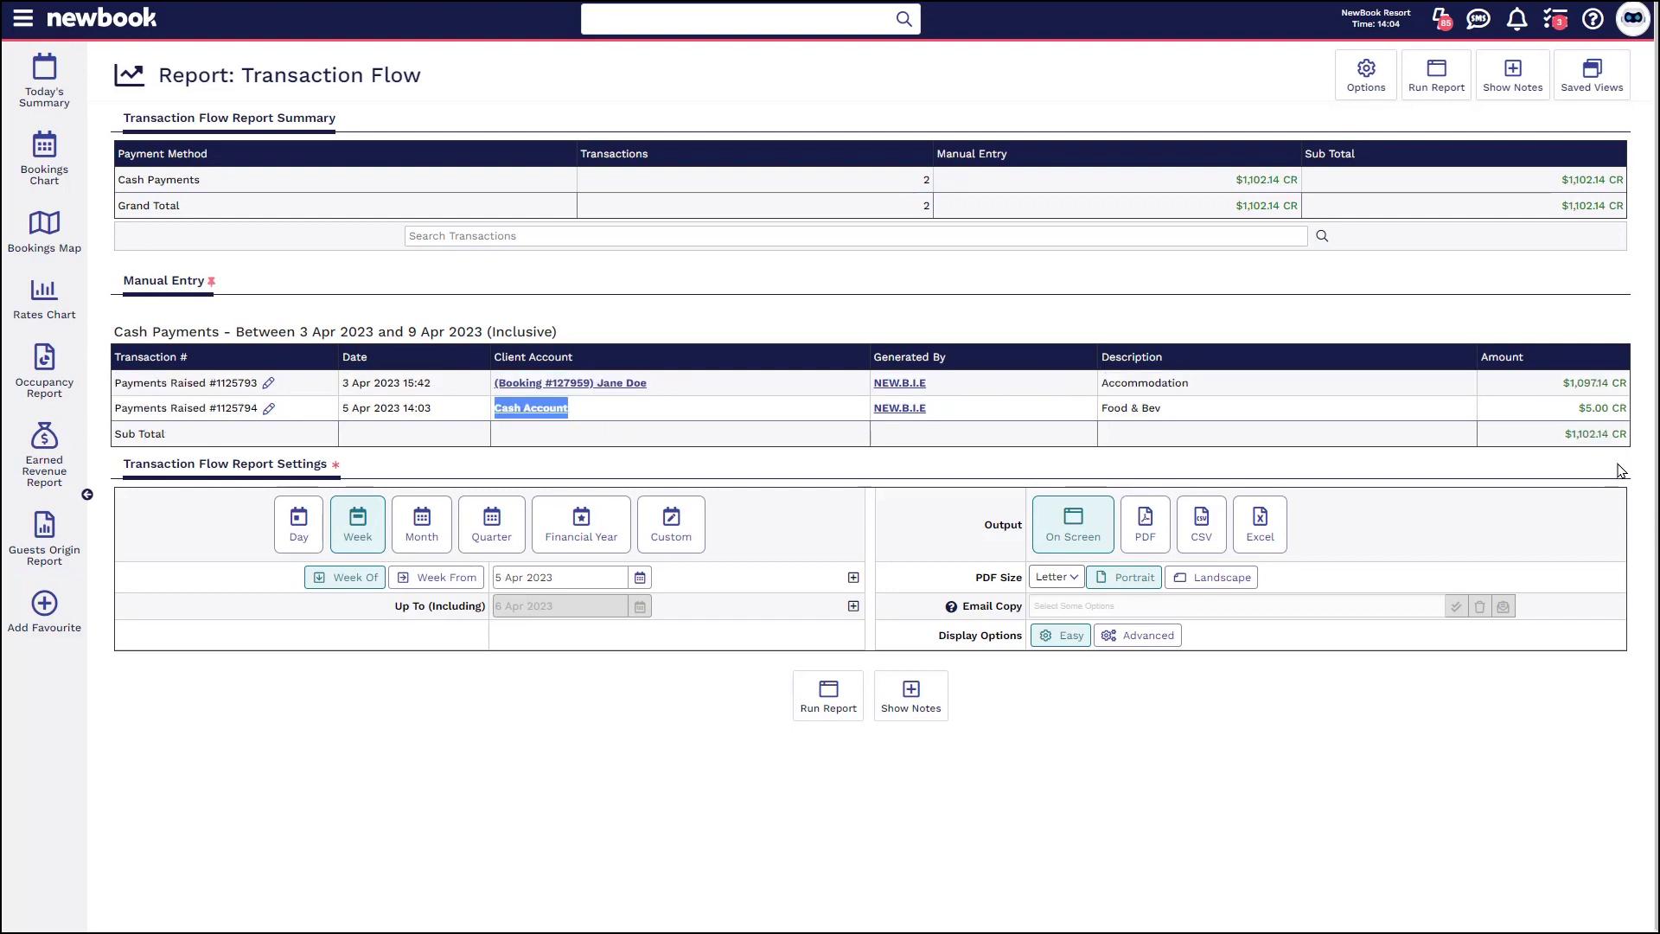
{"action": "left_click_drag", "start_coordinate": [1108, 408], "coordinate": [1160, 410]}
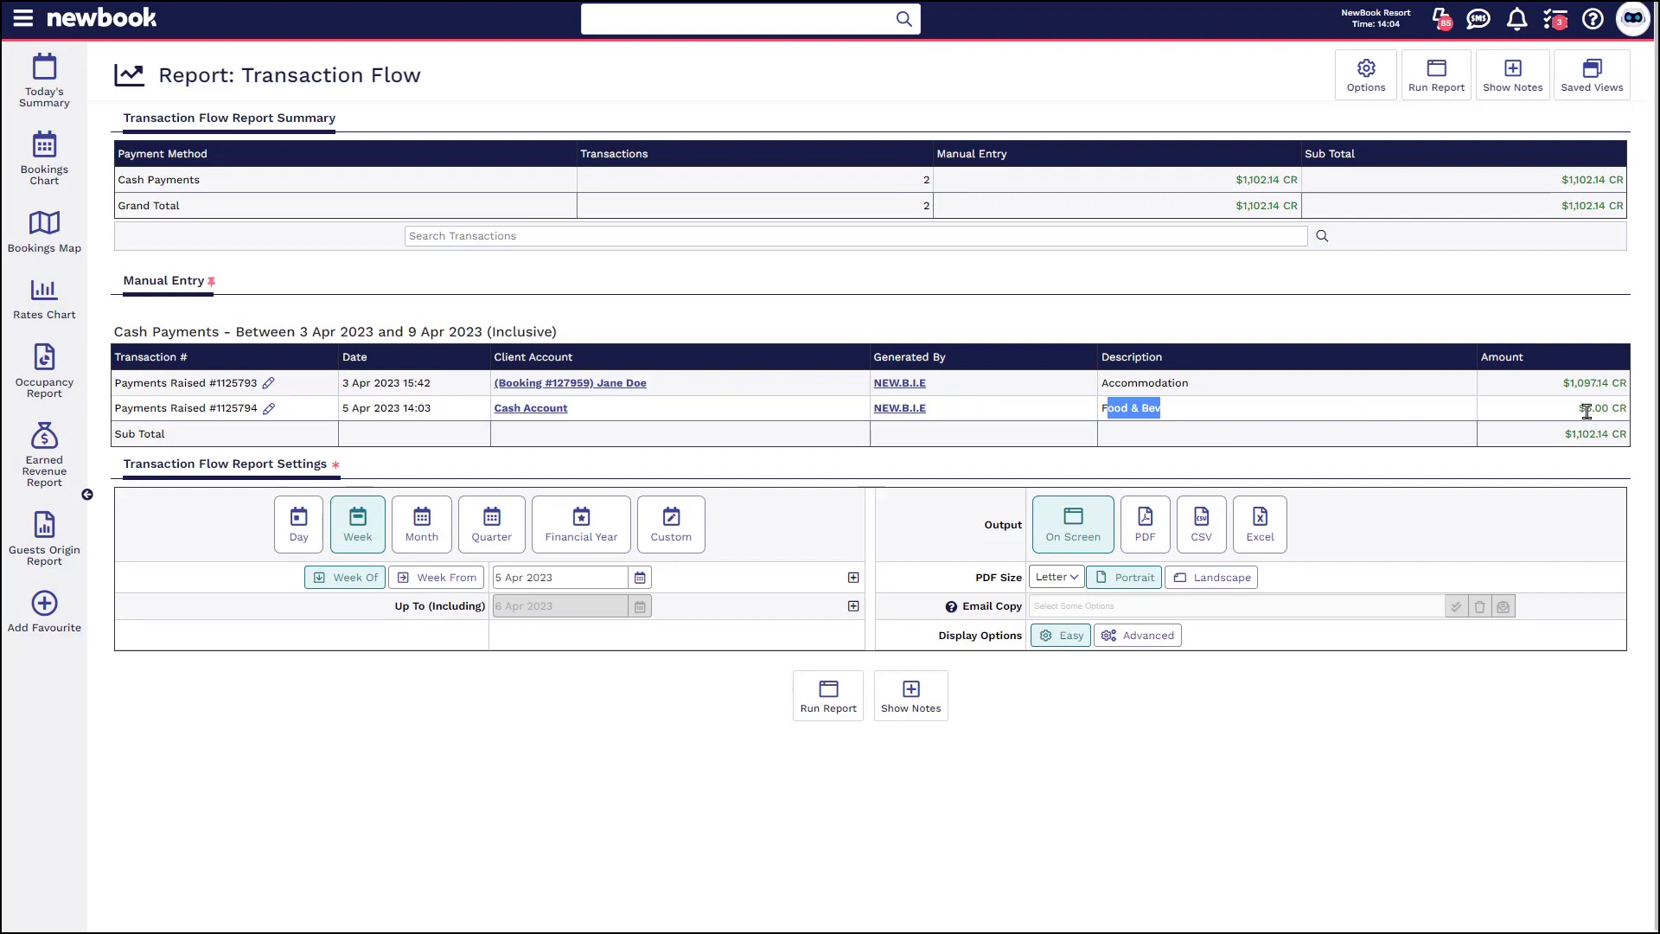
{"action": "left_click_drag", "start_coordinate": [1586, 412], "coordinate": [1606, 412]}
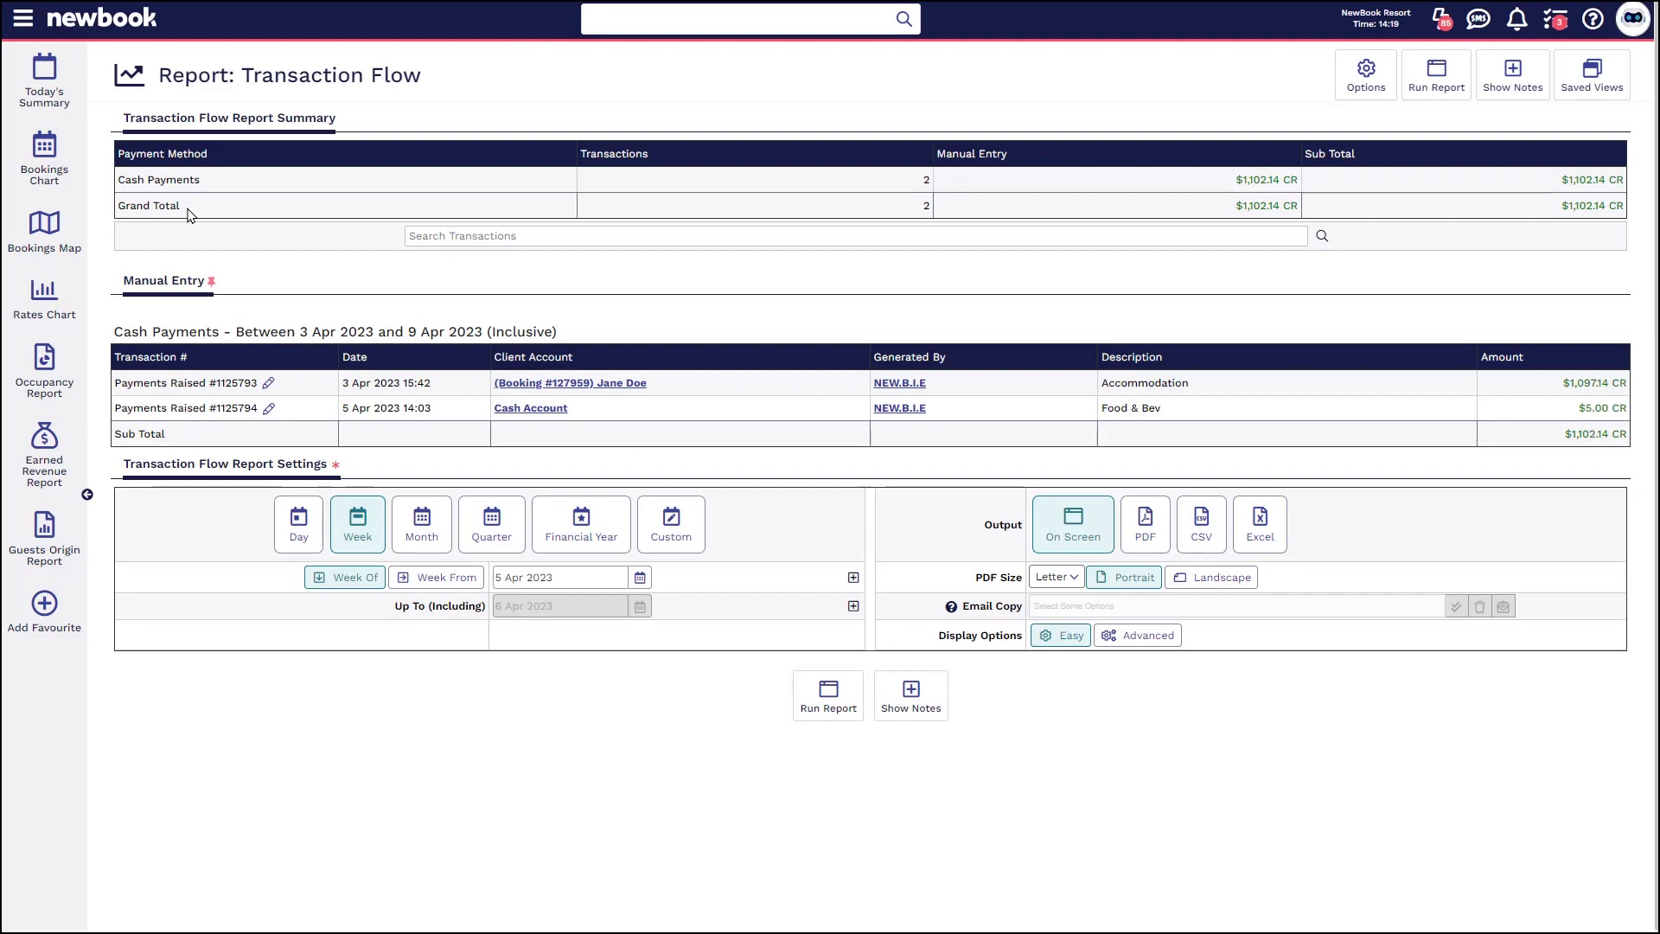
{"action": "left_click", "coordinate": [22, 19]}
{"action": "type", "text": "cash"}
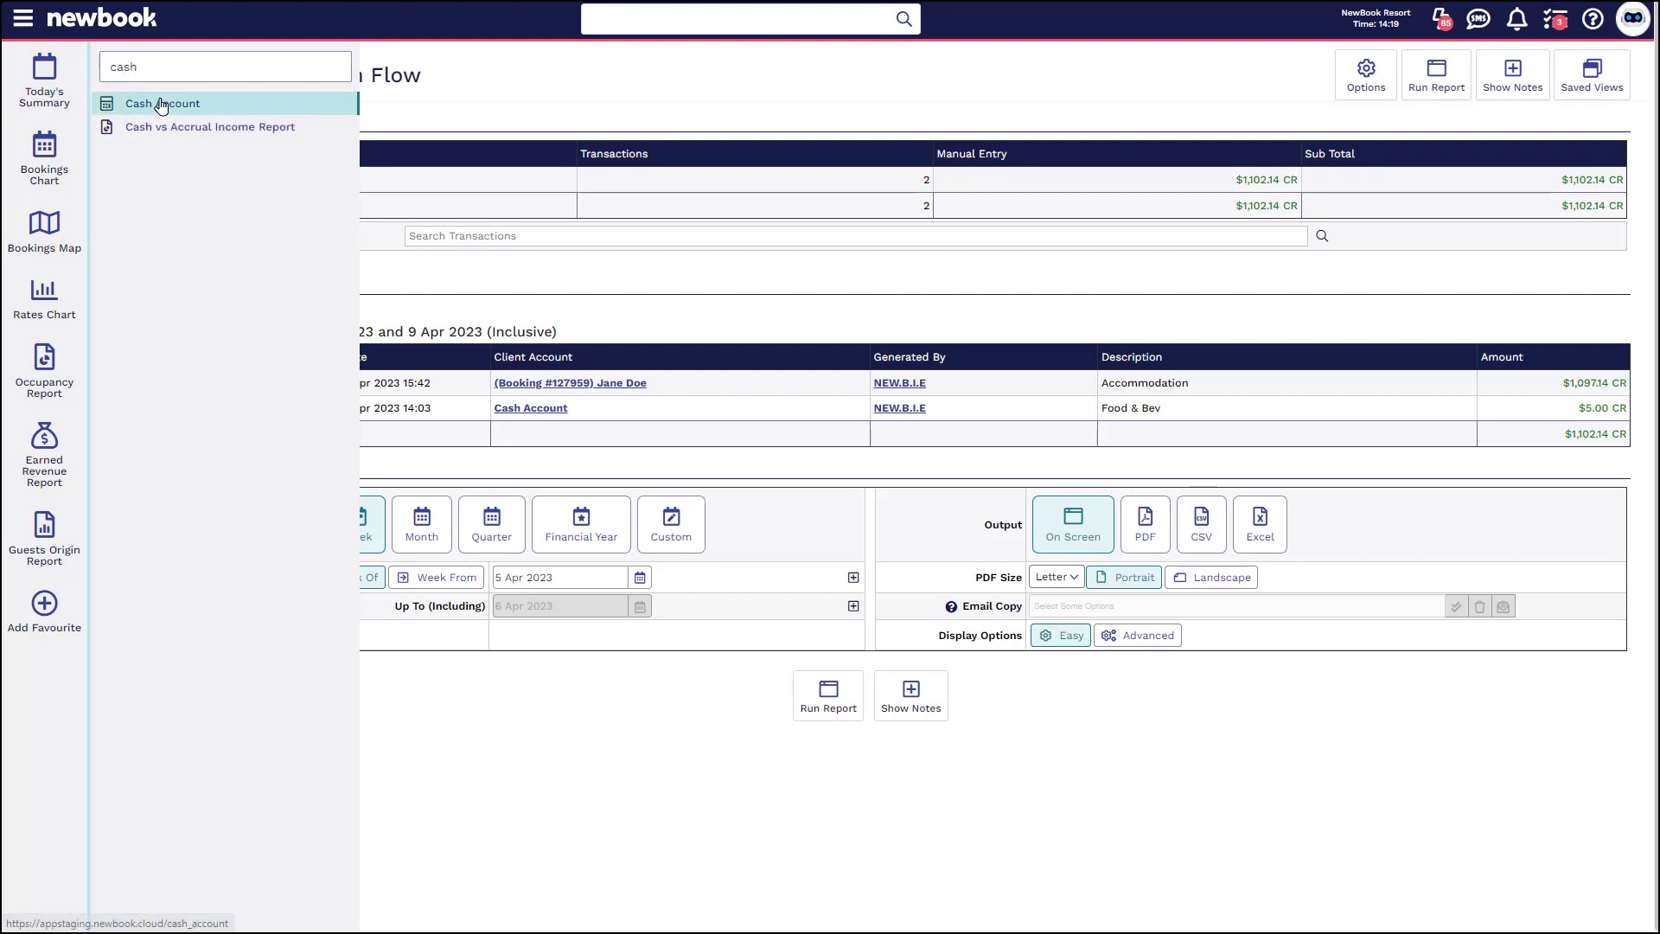
- Open the Cash Account from the search results and begin a new Charge from Add New
{"action": "left_click", "coordinate": [218, 103]}
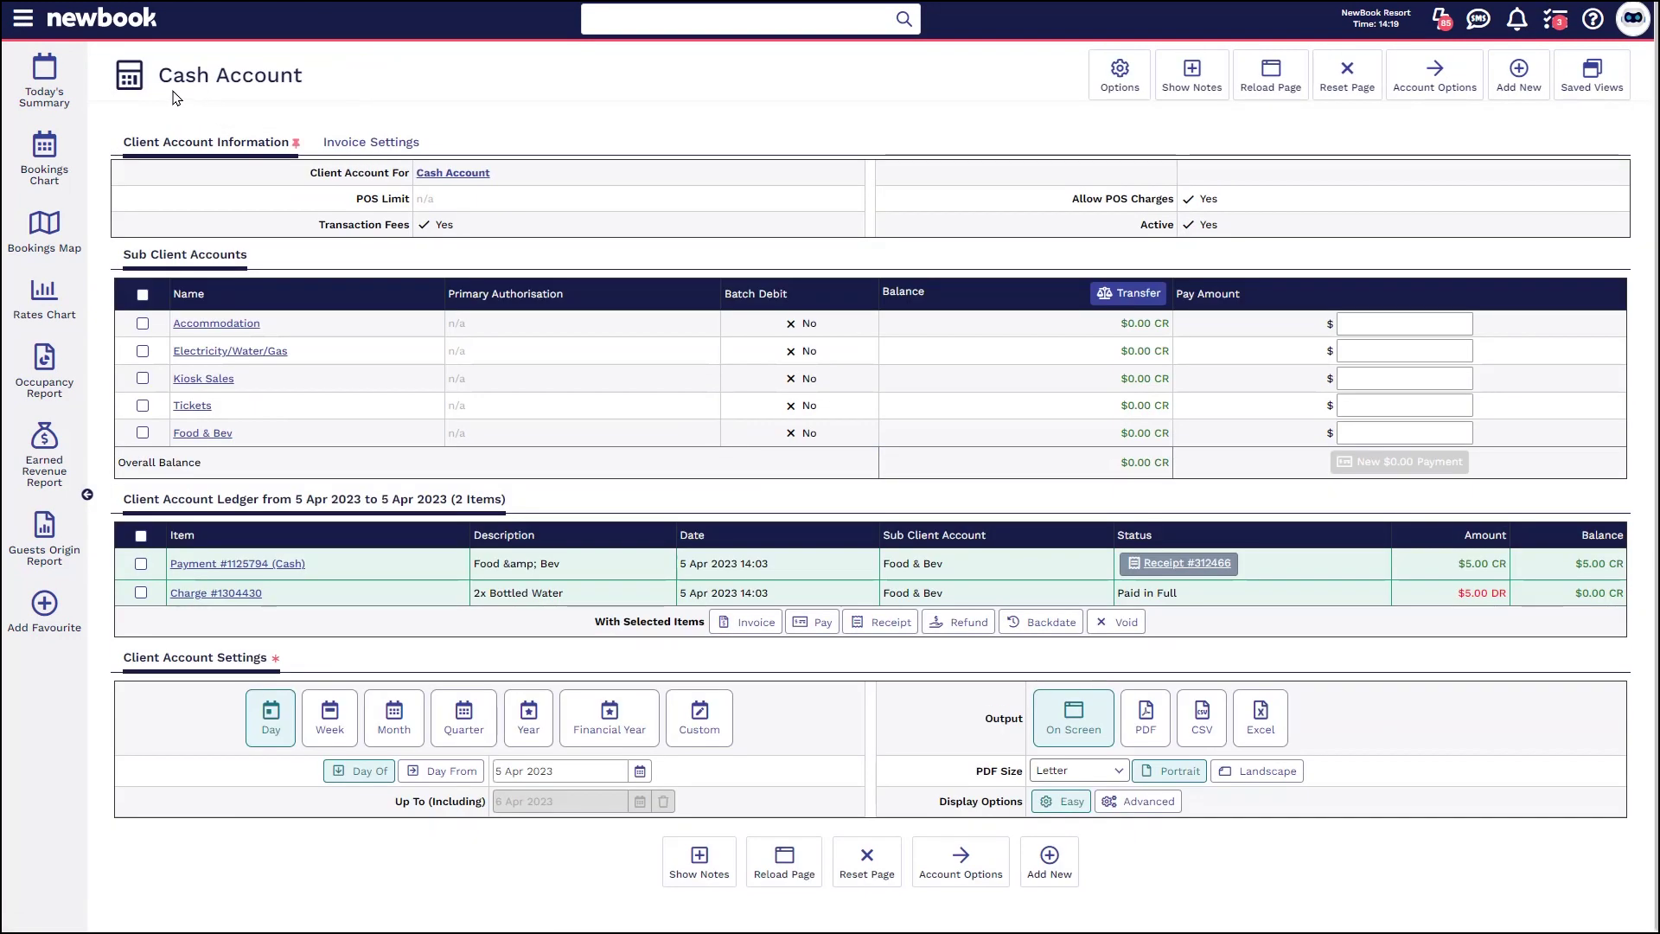
{"action": "left_click_drag", "start_coordinate": [167, 90], "coordinate": [429, 89]}
{"action": "left_click", "coordinate": [431, 90]}
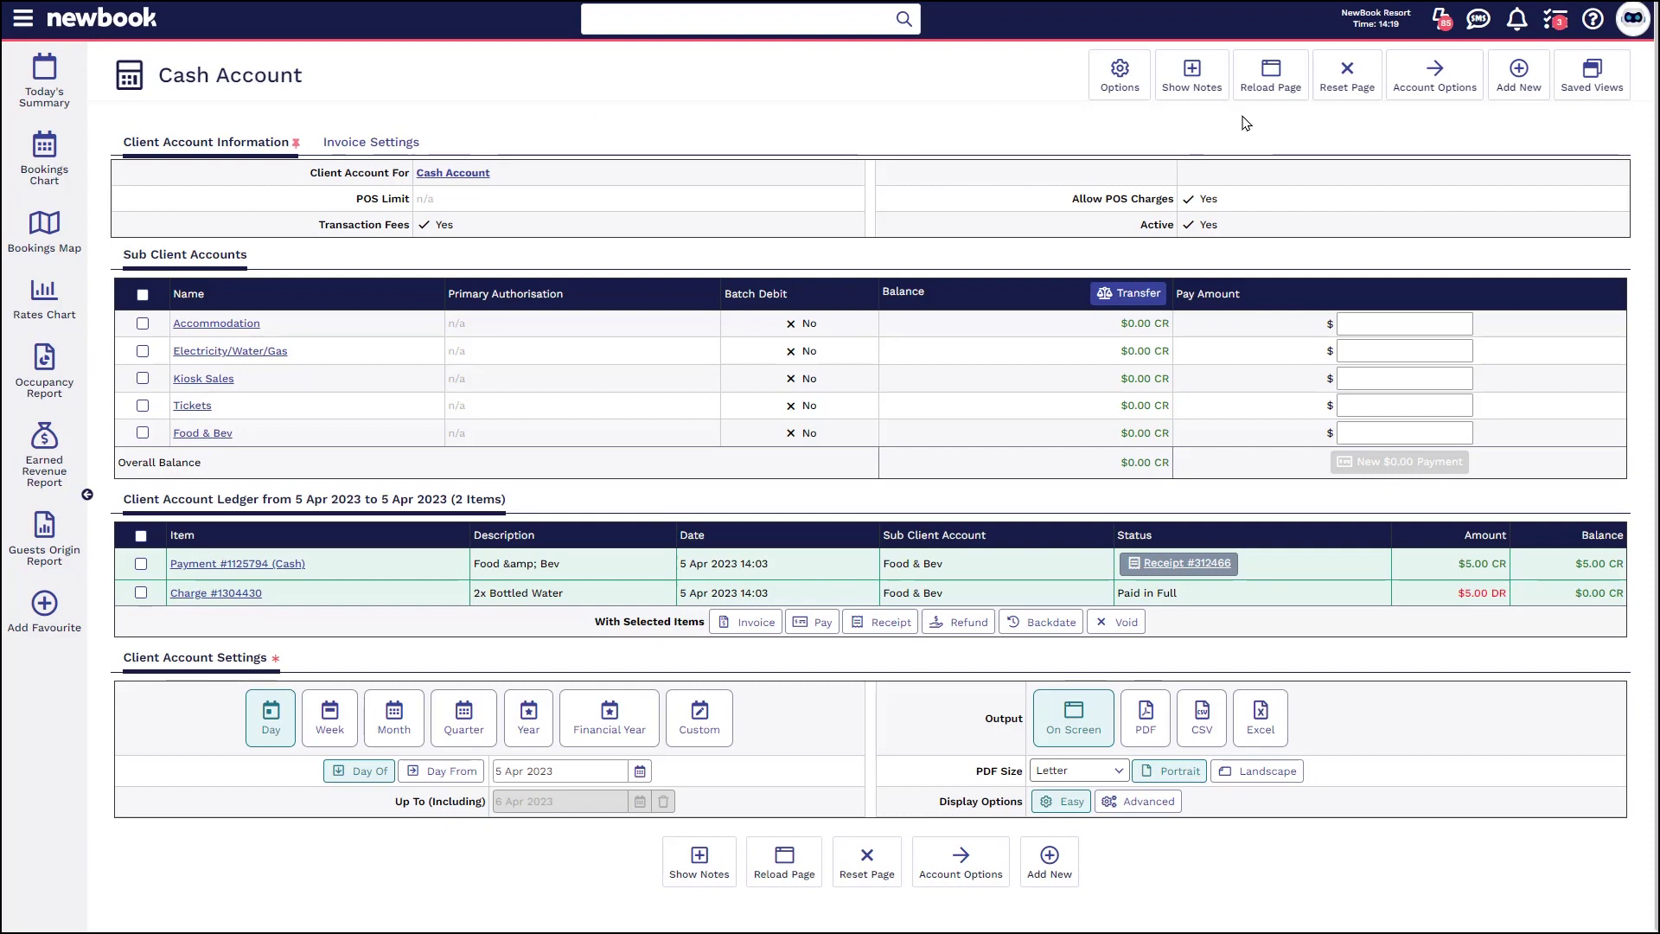
{"action": "left_click", "coordinate": [1519, 76]}
{"action": "left_click", "coordinate": [1479, 120]}
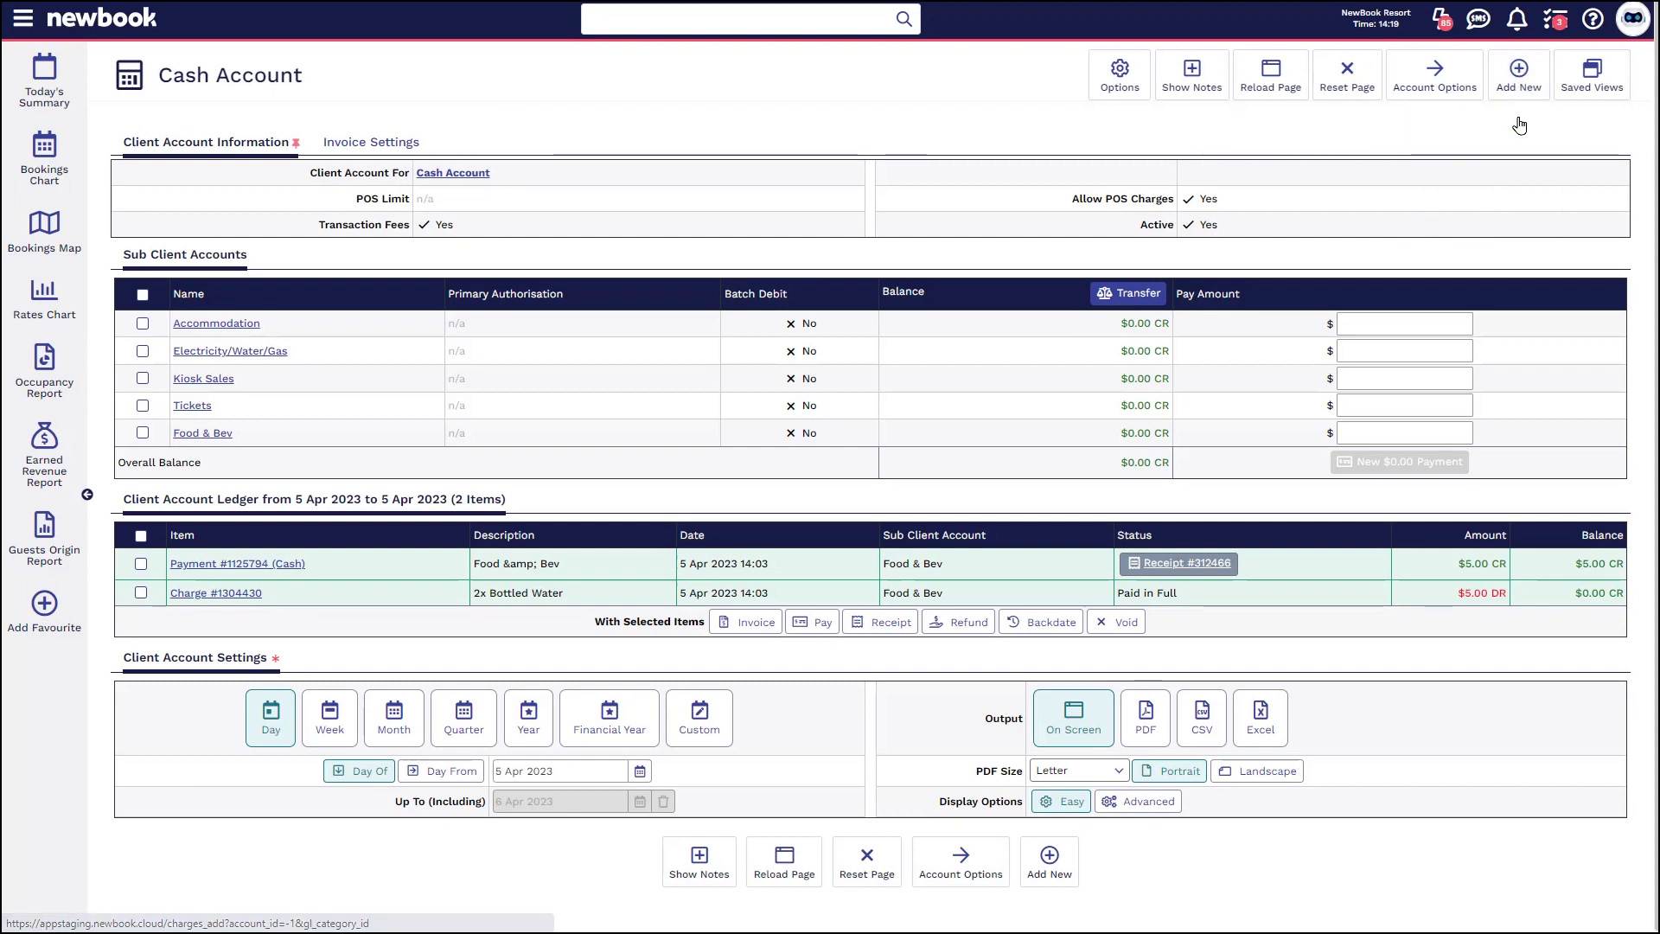
- Add a $2.50 Bottled Water charge by searching 'bott' in the Inventory Item field
{"action": "left_click_drag", "start_coordinate": [266, 165], "coordinate": [358, 171]}
{"action": "left_click", "coordinate": [365, 177]}
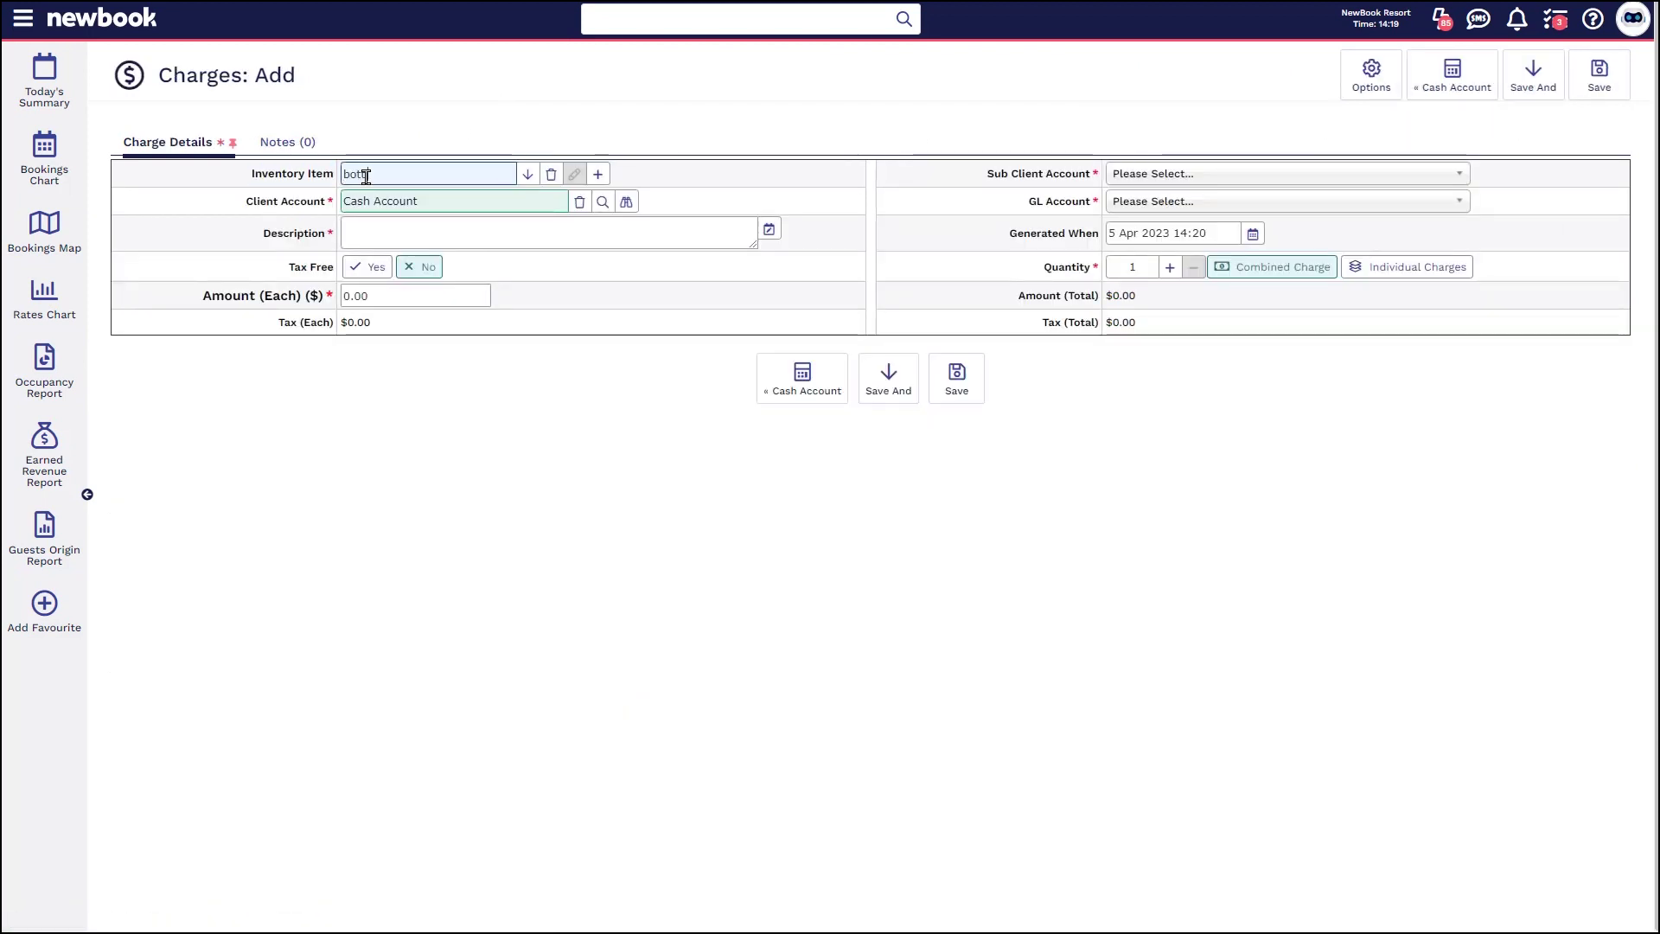
{"action": "type", "text": "bottl"}
{"action": "left_click", "coordinate": [376, 209]}
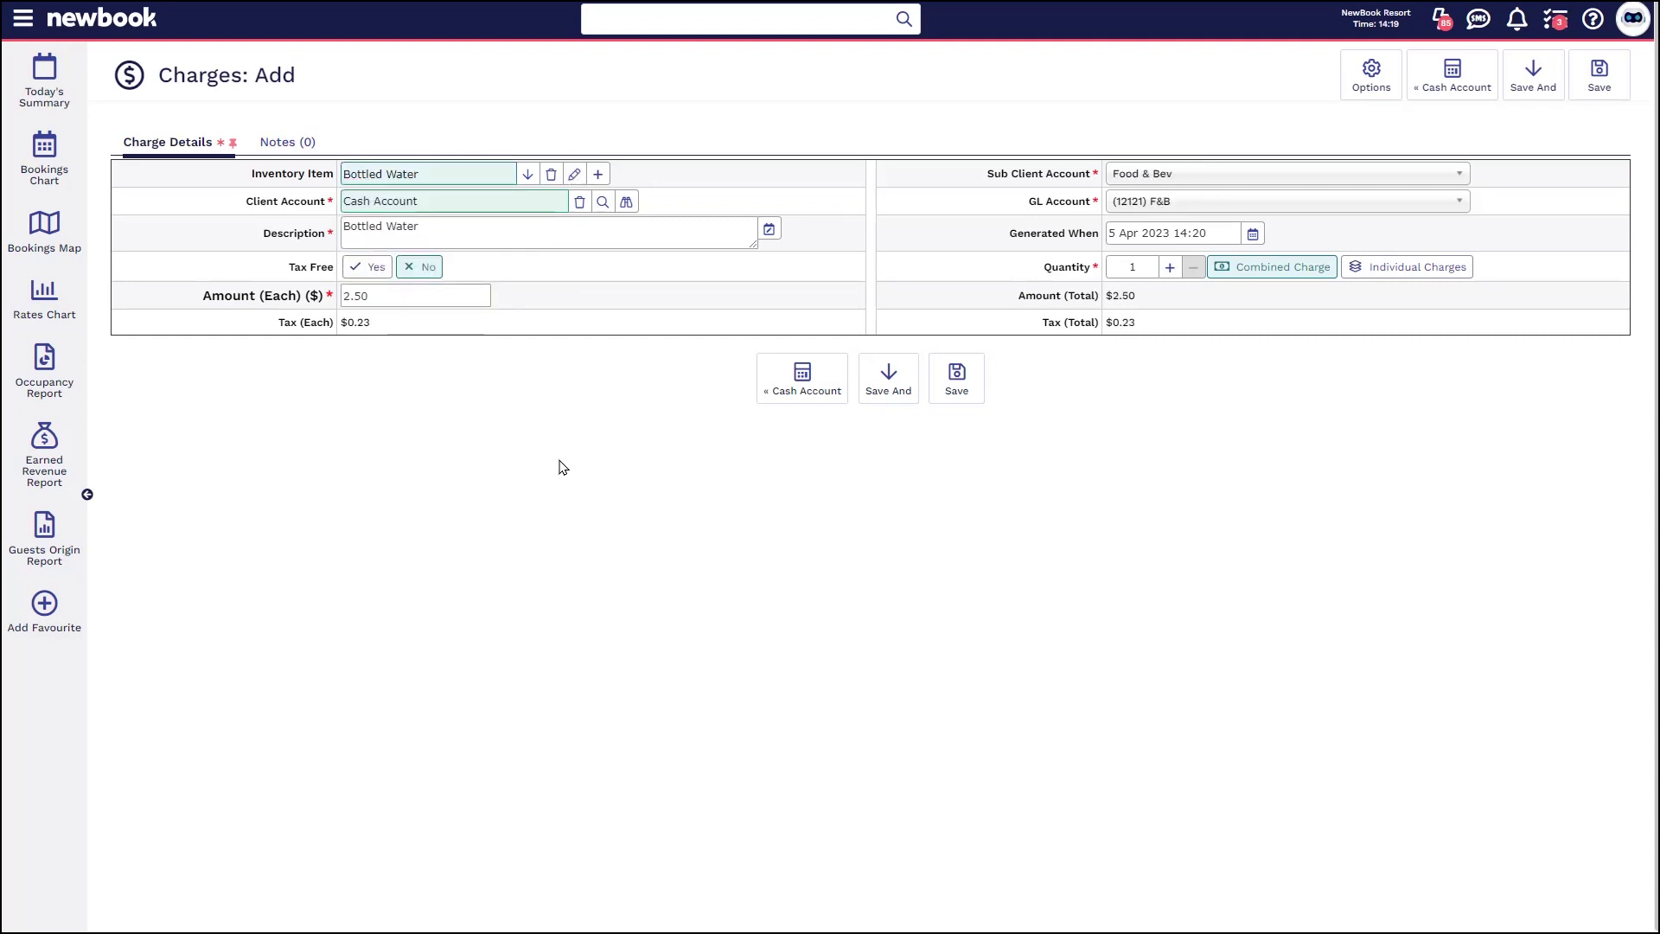
{"action": "mouse_move", "coordinate": [889, 388]}
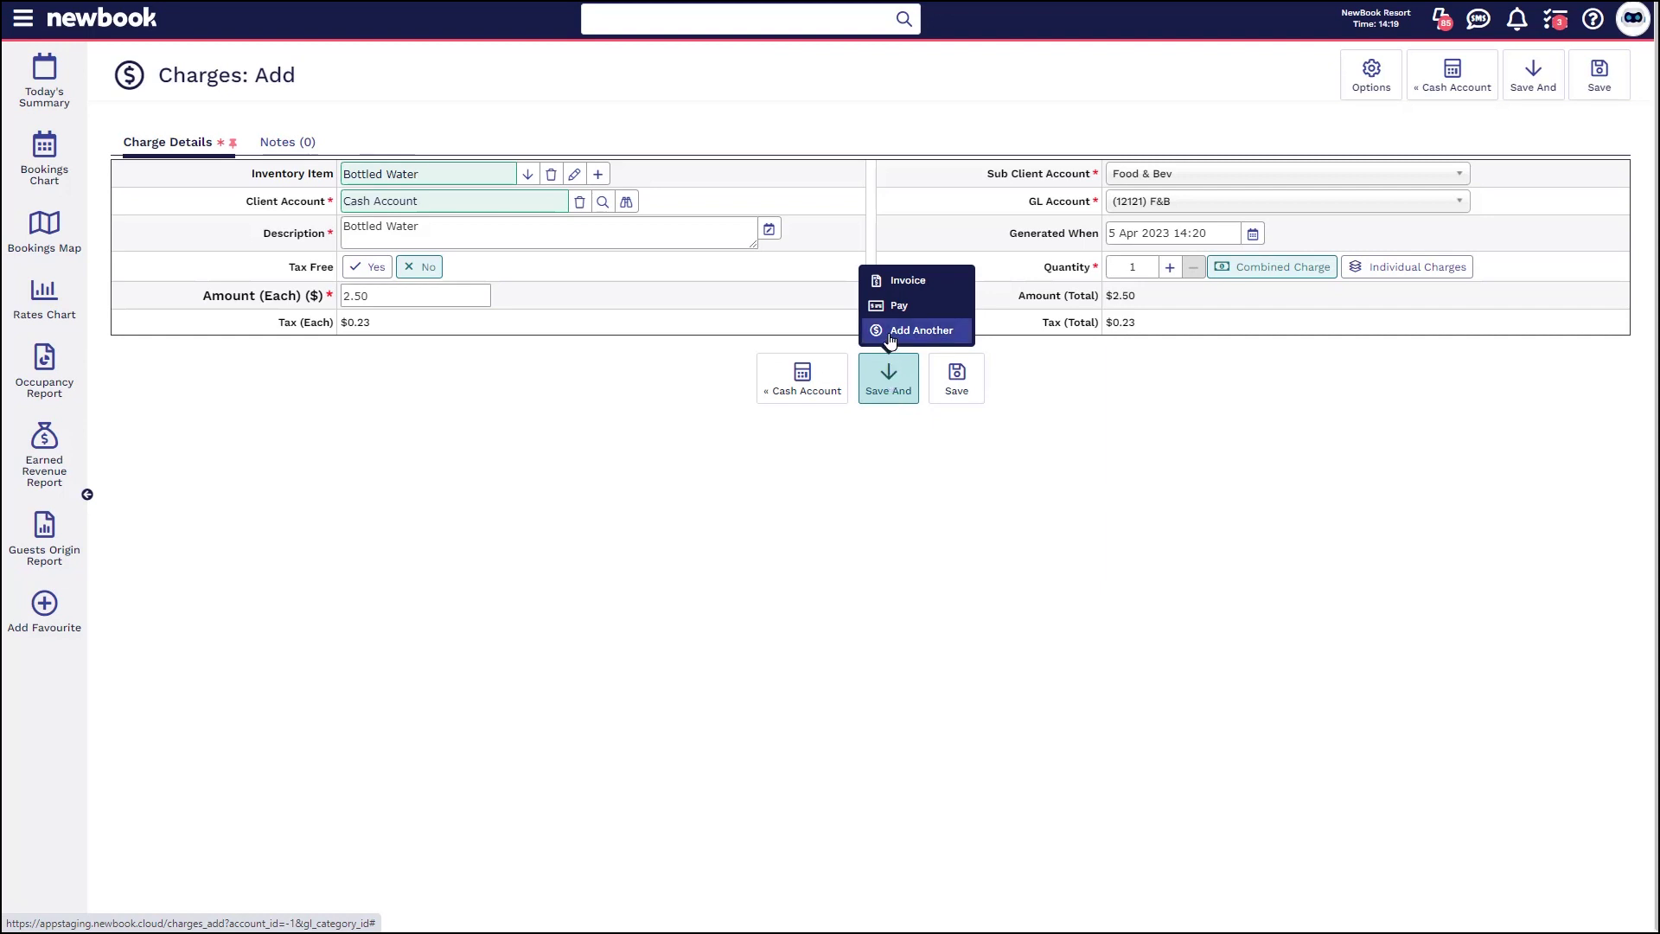
- Save the Bottled Water charge, start another, and check the charge-raised confirmation
{"action": "left_click", "coordinate": [938, 336]}
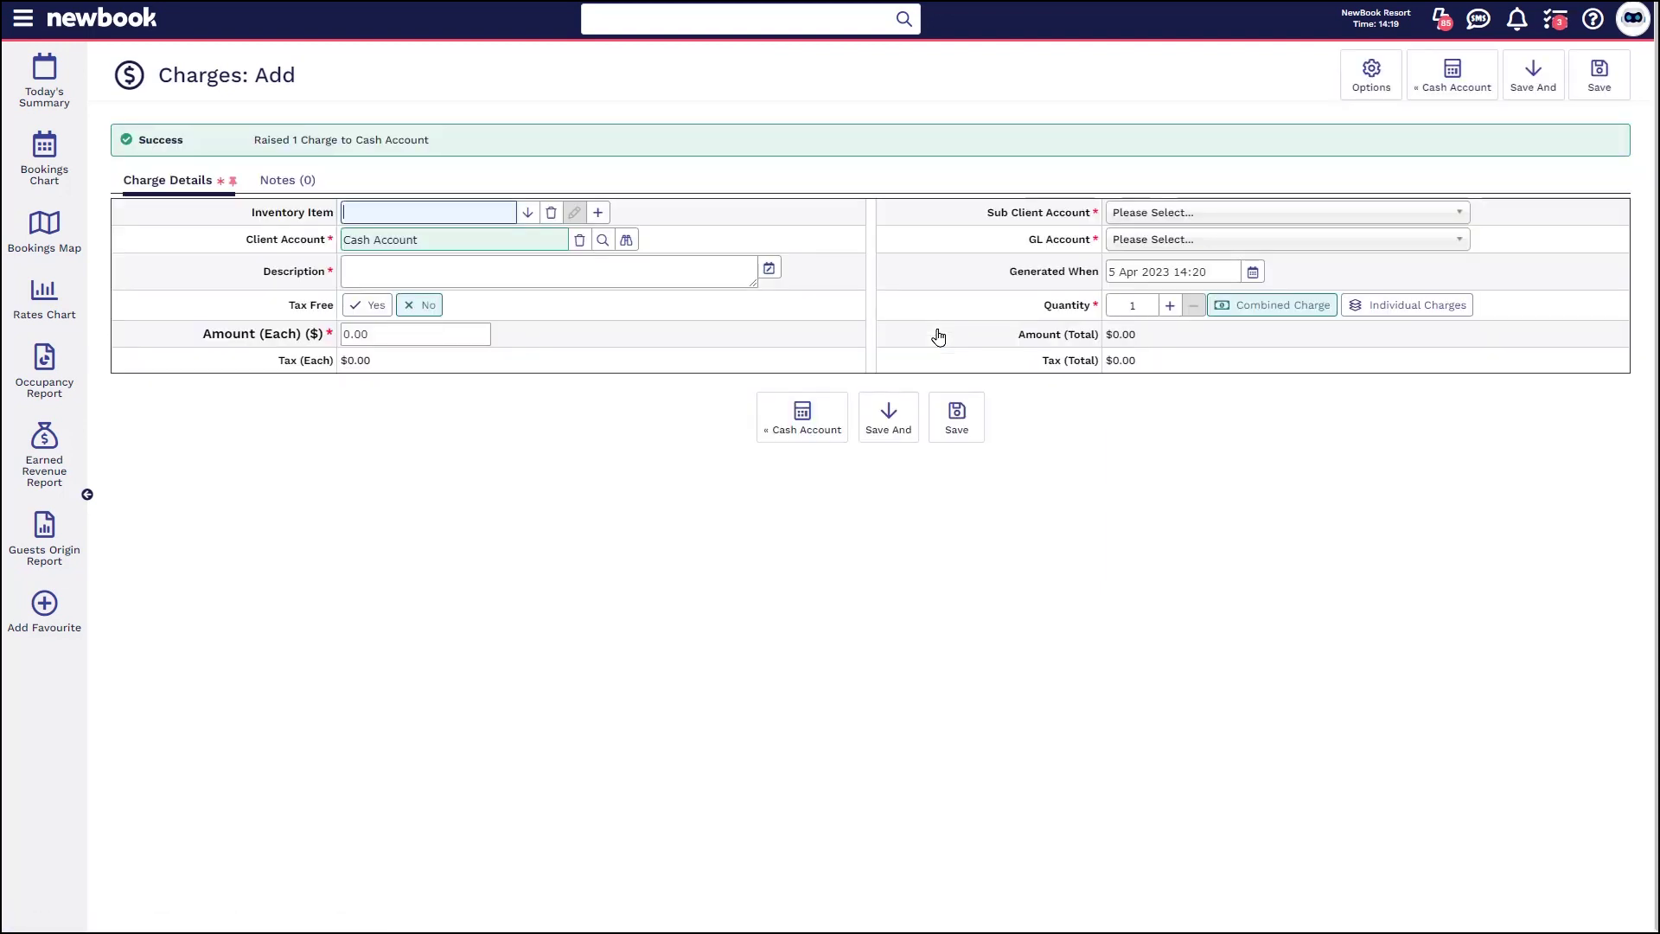
{"action": "left_click_drag", "start_coordinate": [254, 140], "coordinate": [482, 142]}
{"action": "left_click", "coordinate": [482, 142]}
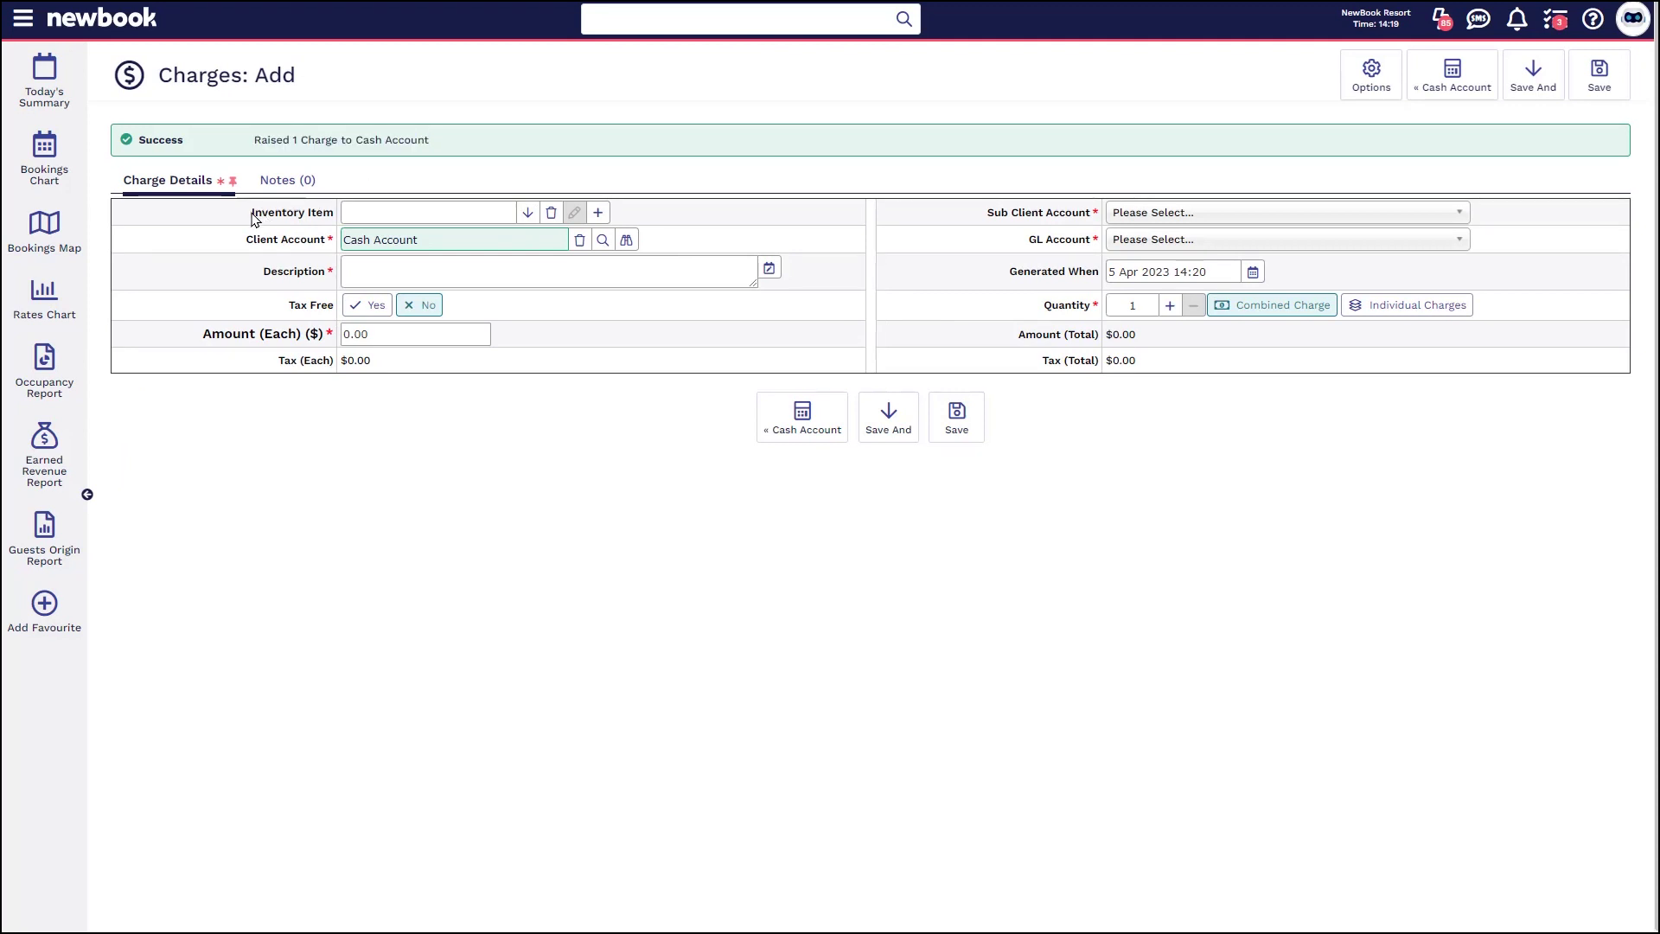
- Add a $10.00 Souvenir Bottle Opener charge and save it to go to payment
{"action": "left_click_drag", "start_coordinate": [254, 218], "coordinate": [370, 212]}
{"action": "left_click", "coordinate": [370, 212]}
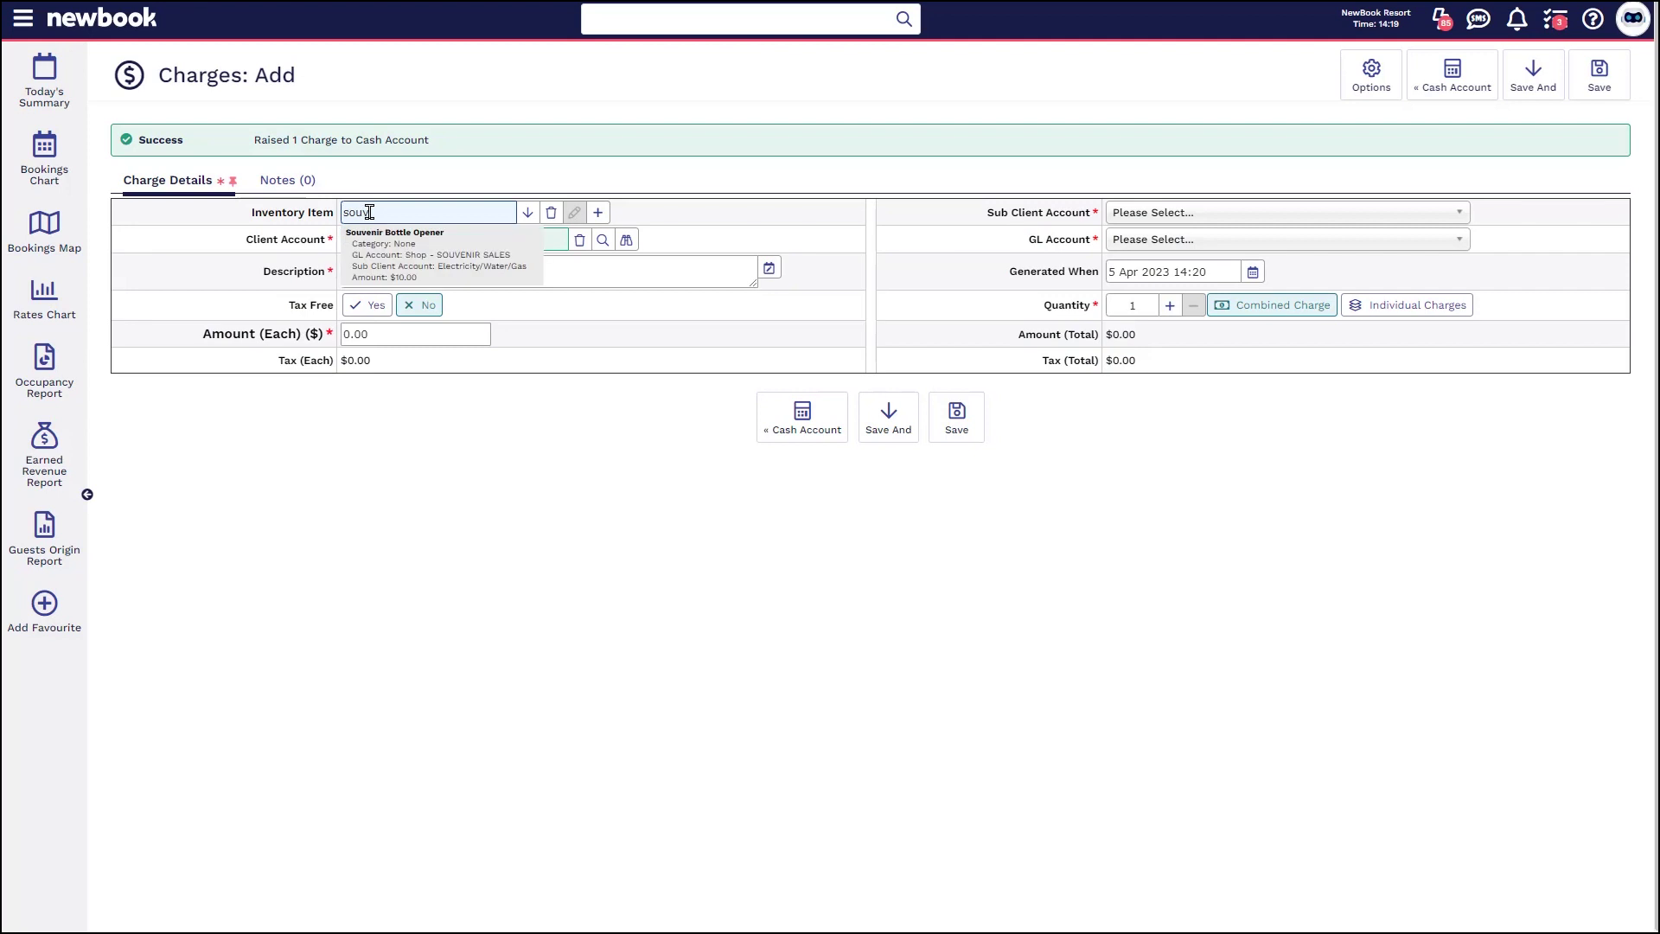
{"action": "left_click", "coordinate": [397, 260]}
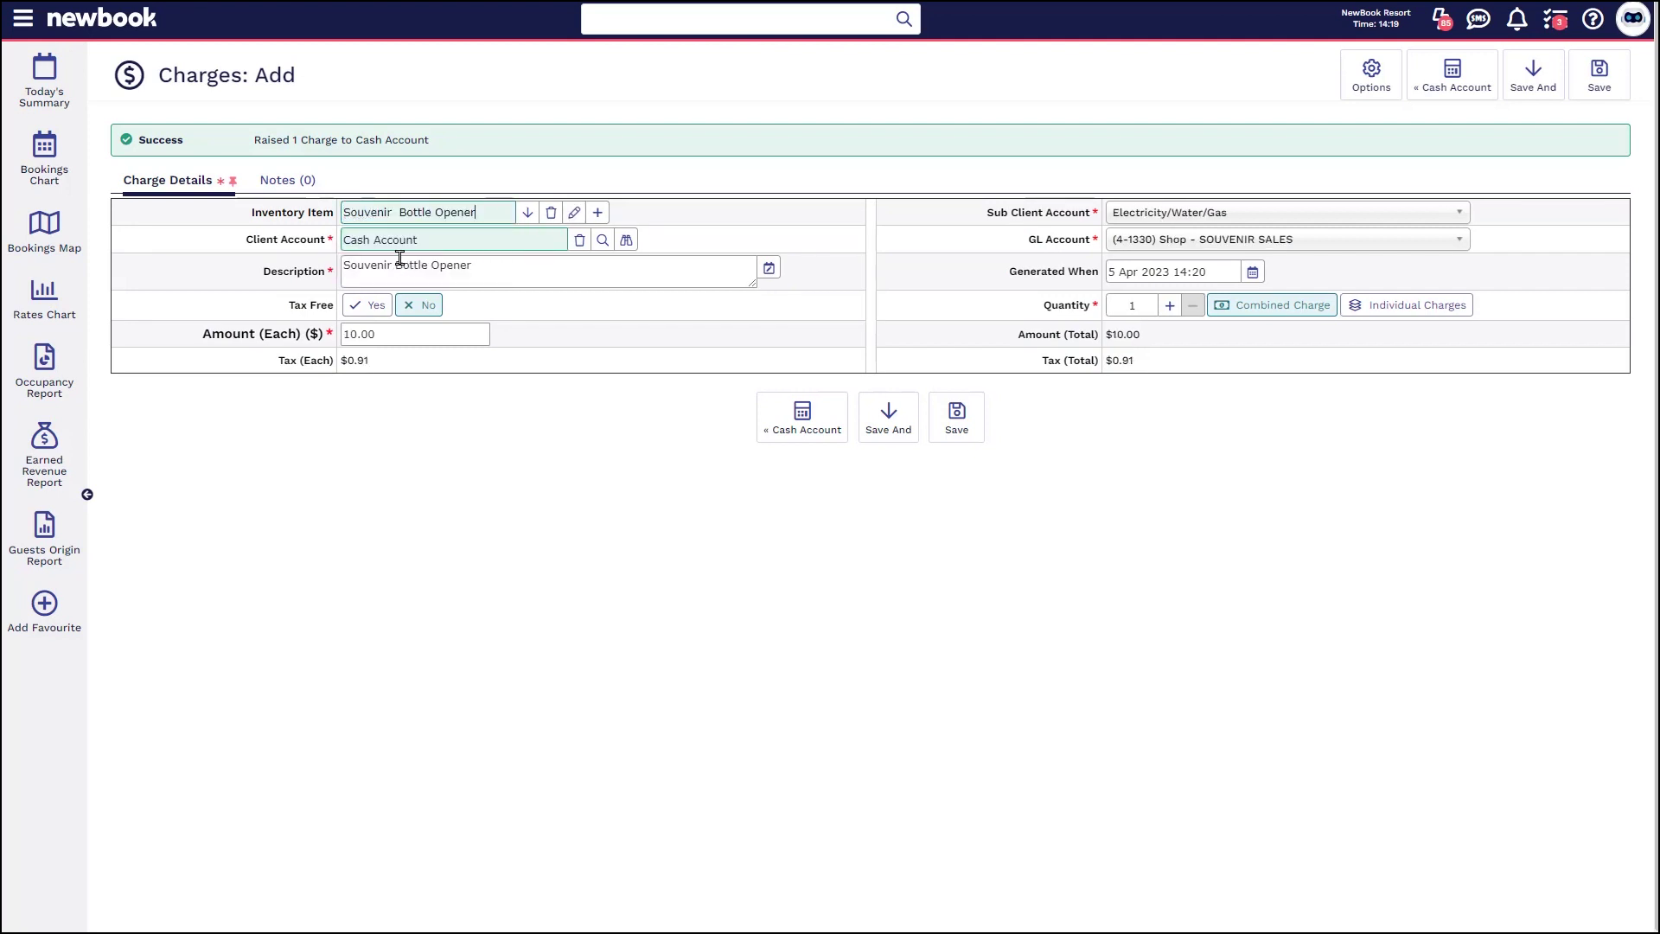
{"action": "mouse_move", "coordinate": [889, 423]}
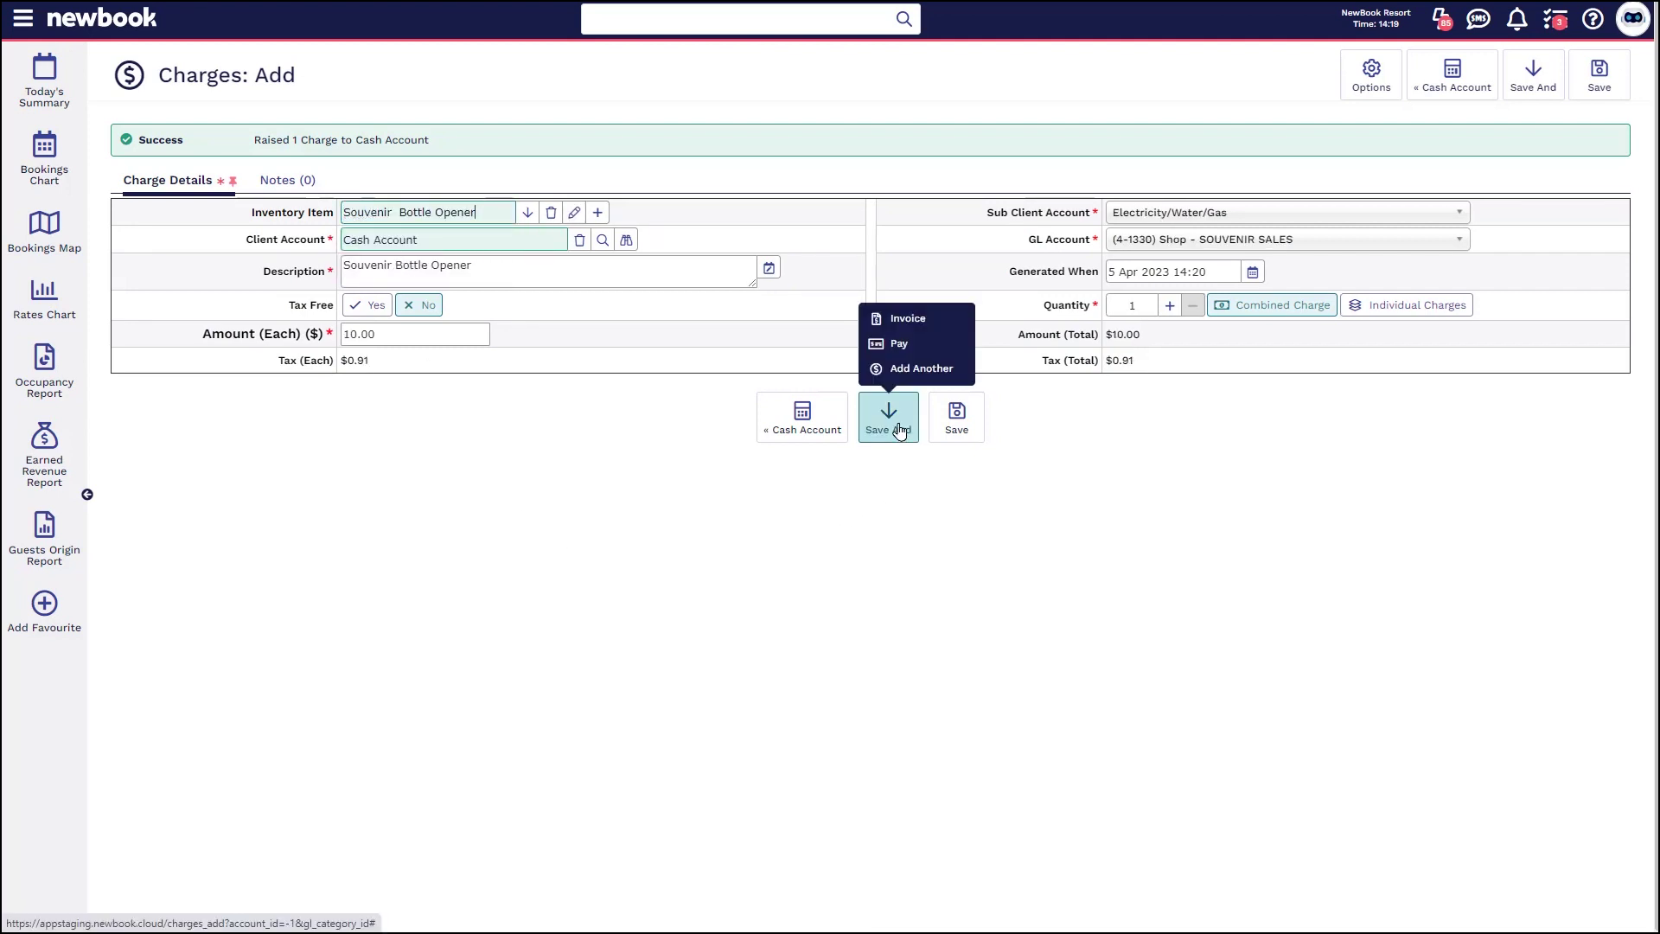
{"action": "left_click", "coordinate": [903, 346]}
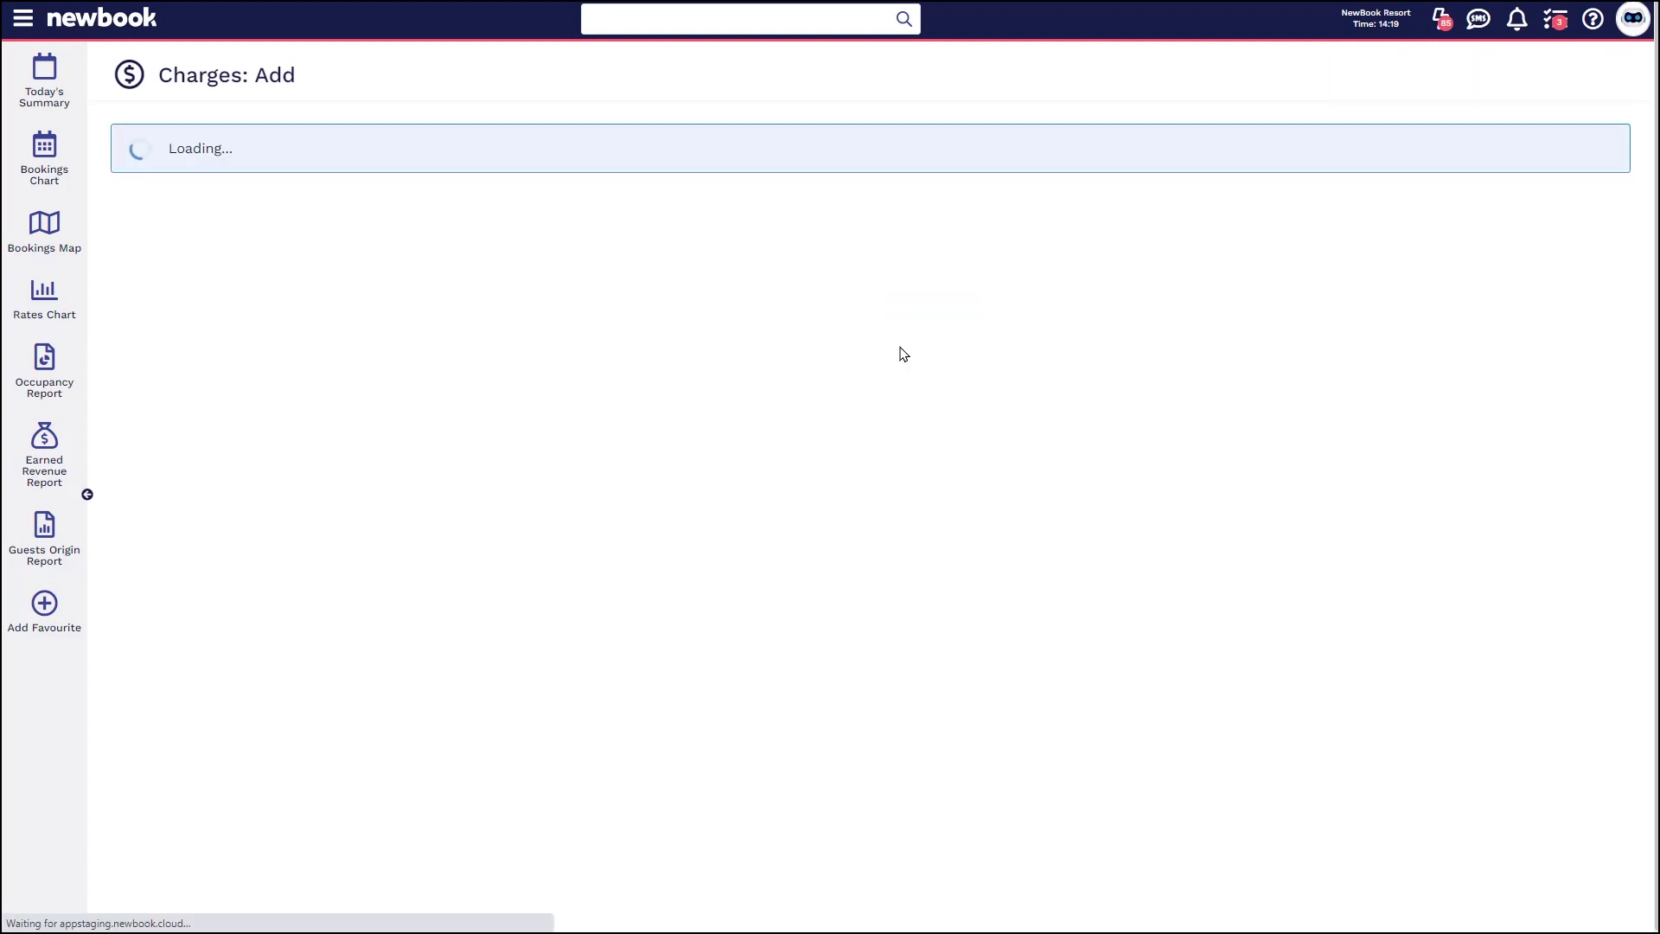
- Include the Bottled Water charge so the payment amount becomes the $12.50 total
{"action": "left_click_drag", "start_coordinate": [163, 74], "coordinate": [399, 88]}
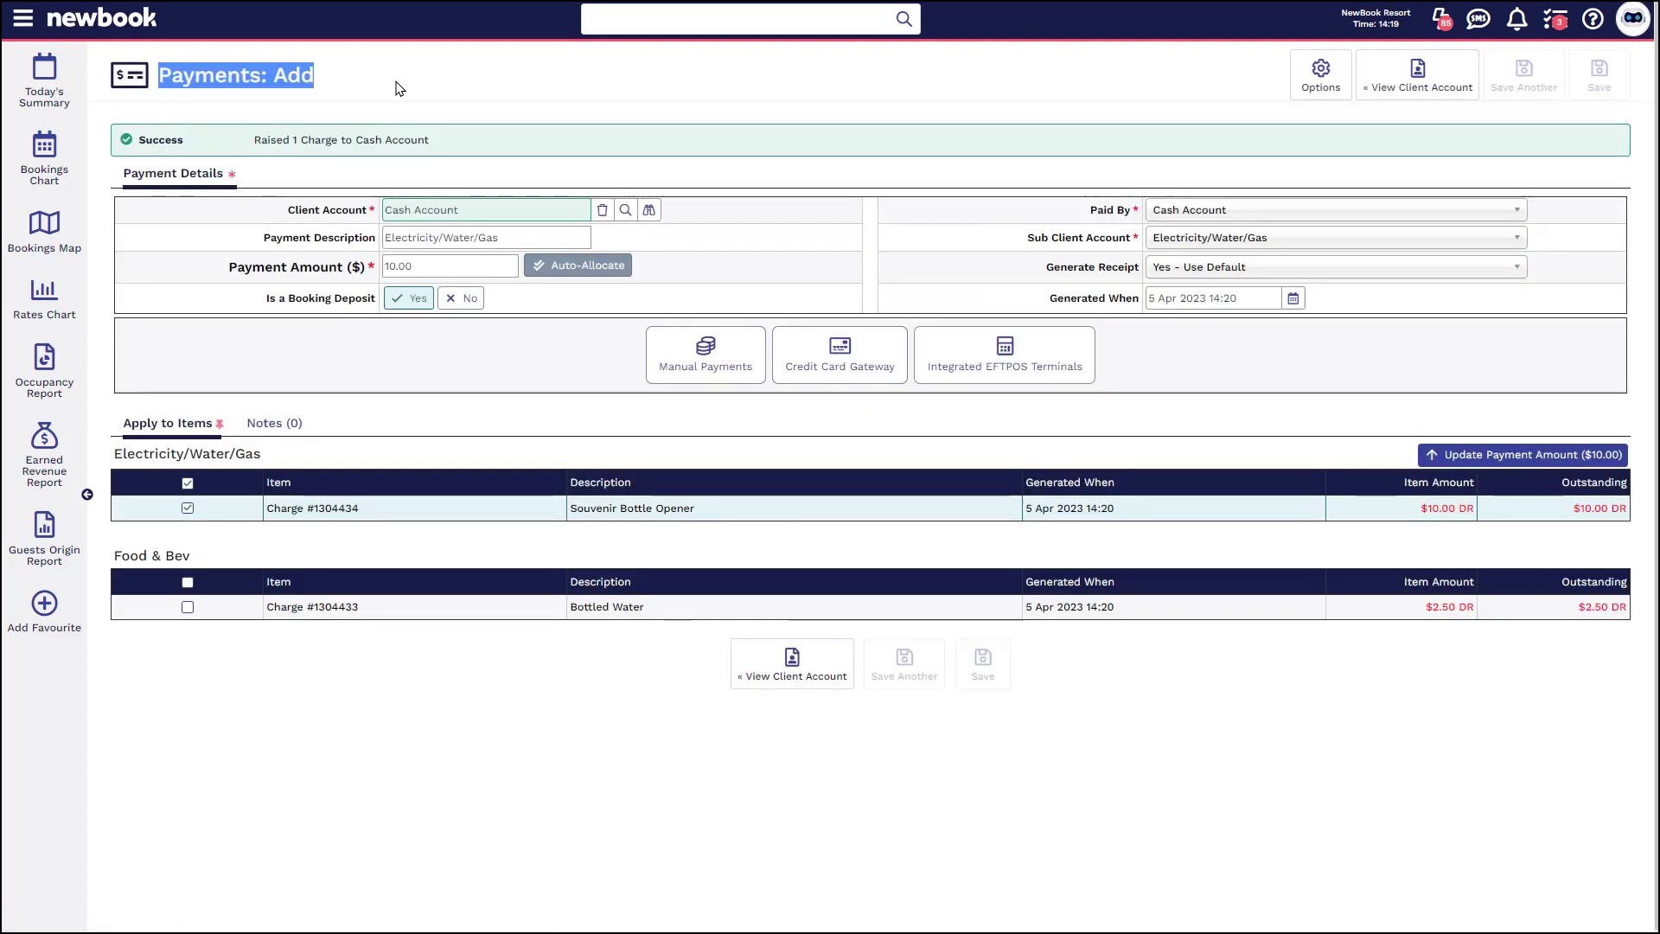
{"action": "left_click", "coordinate": [399, 88]}
{"action": "left_click_drag", "start_coordinate": [239, 141], "coordinate": [463, 145]}
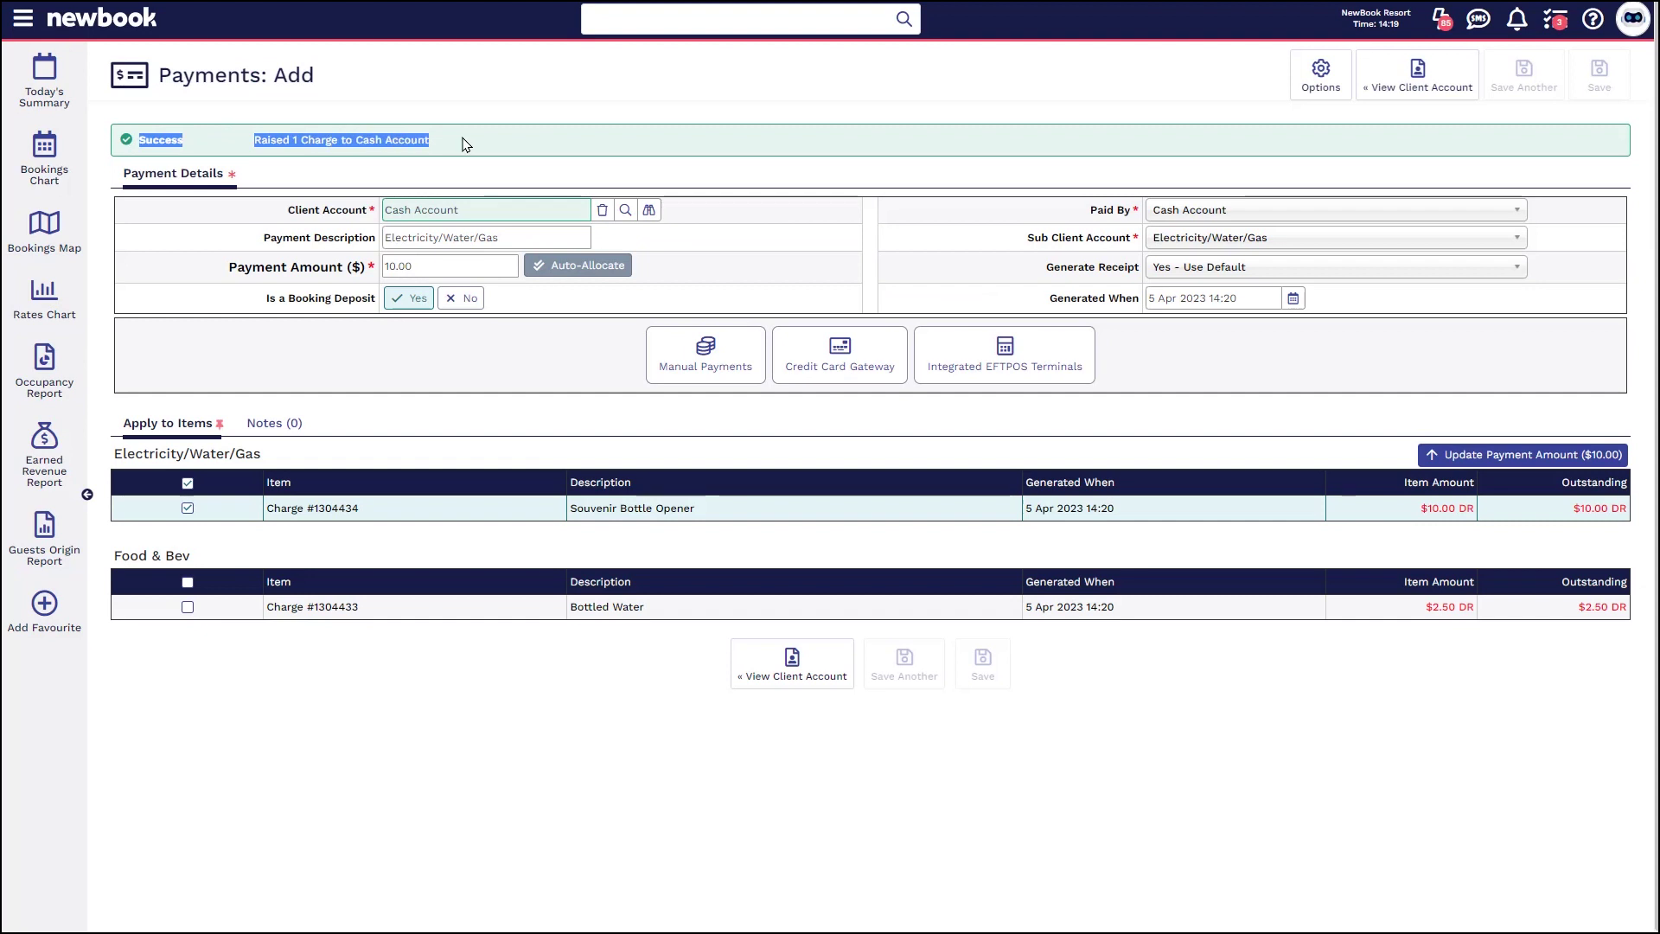
{"action": "left_click", "coordinate": [465, 144]}
{"action": "left_click_drag", "start_coordinate": [230, 277], "coordinate": [369, 273]}
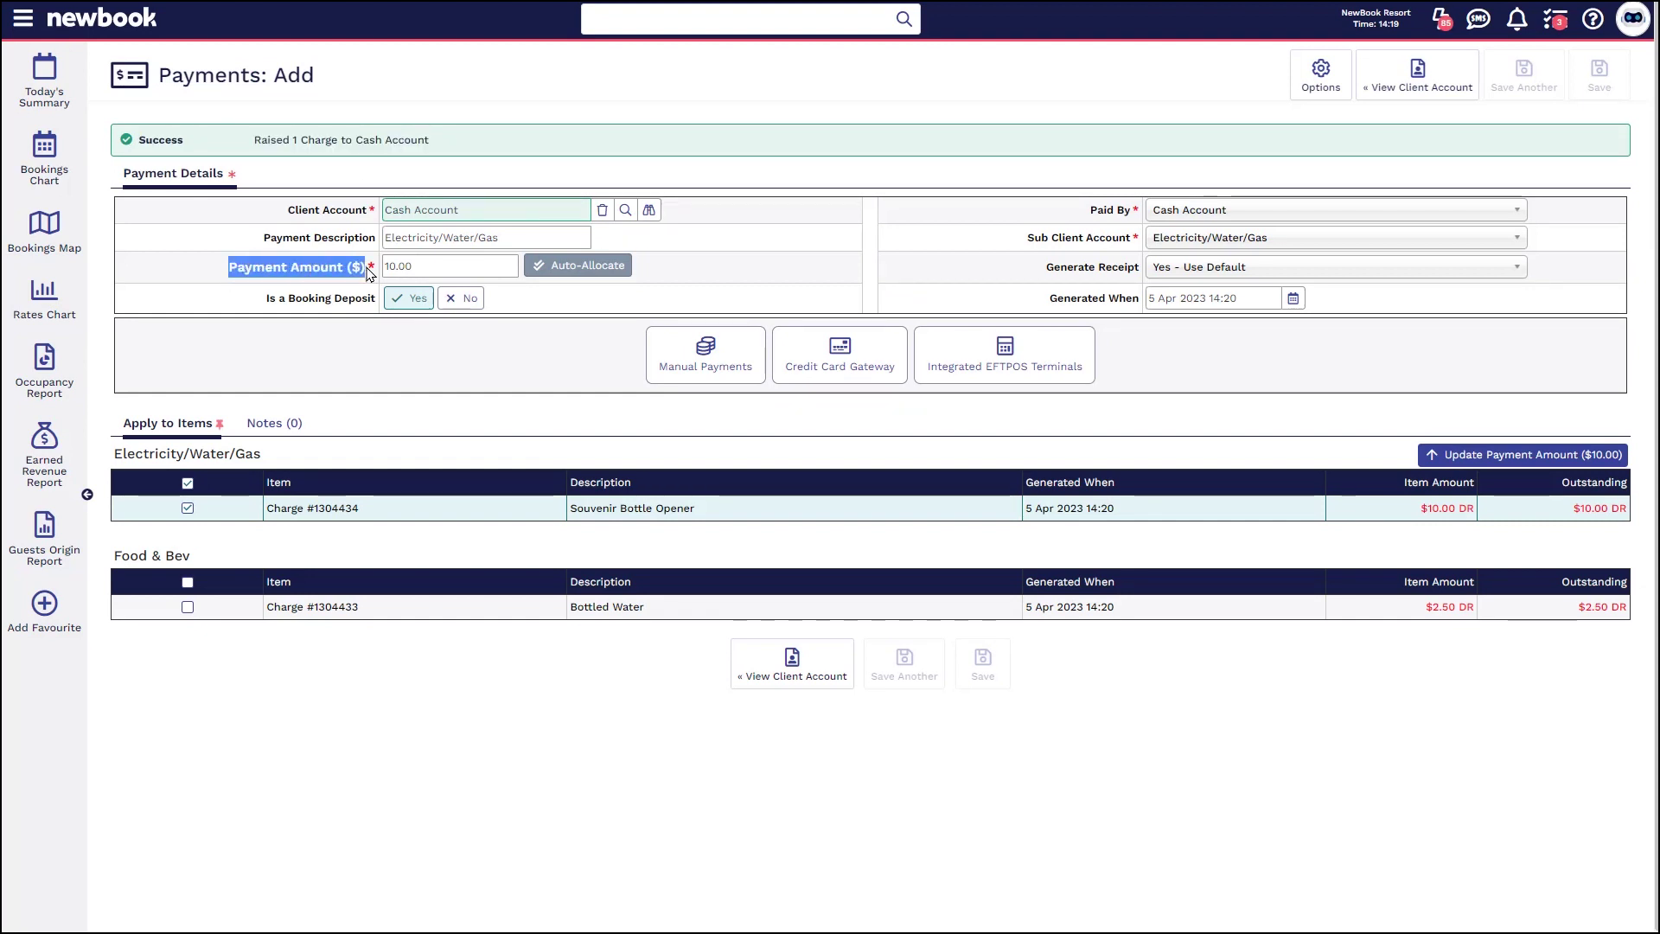
{"action": "left_click", "coordinate": [427, 259]}
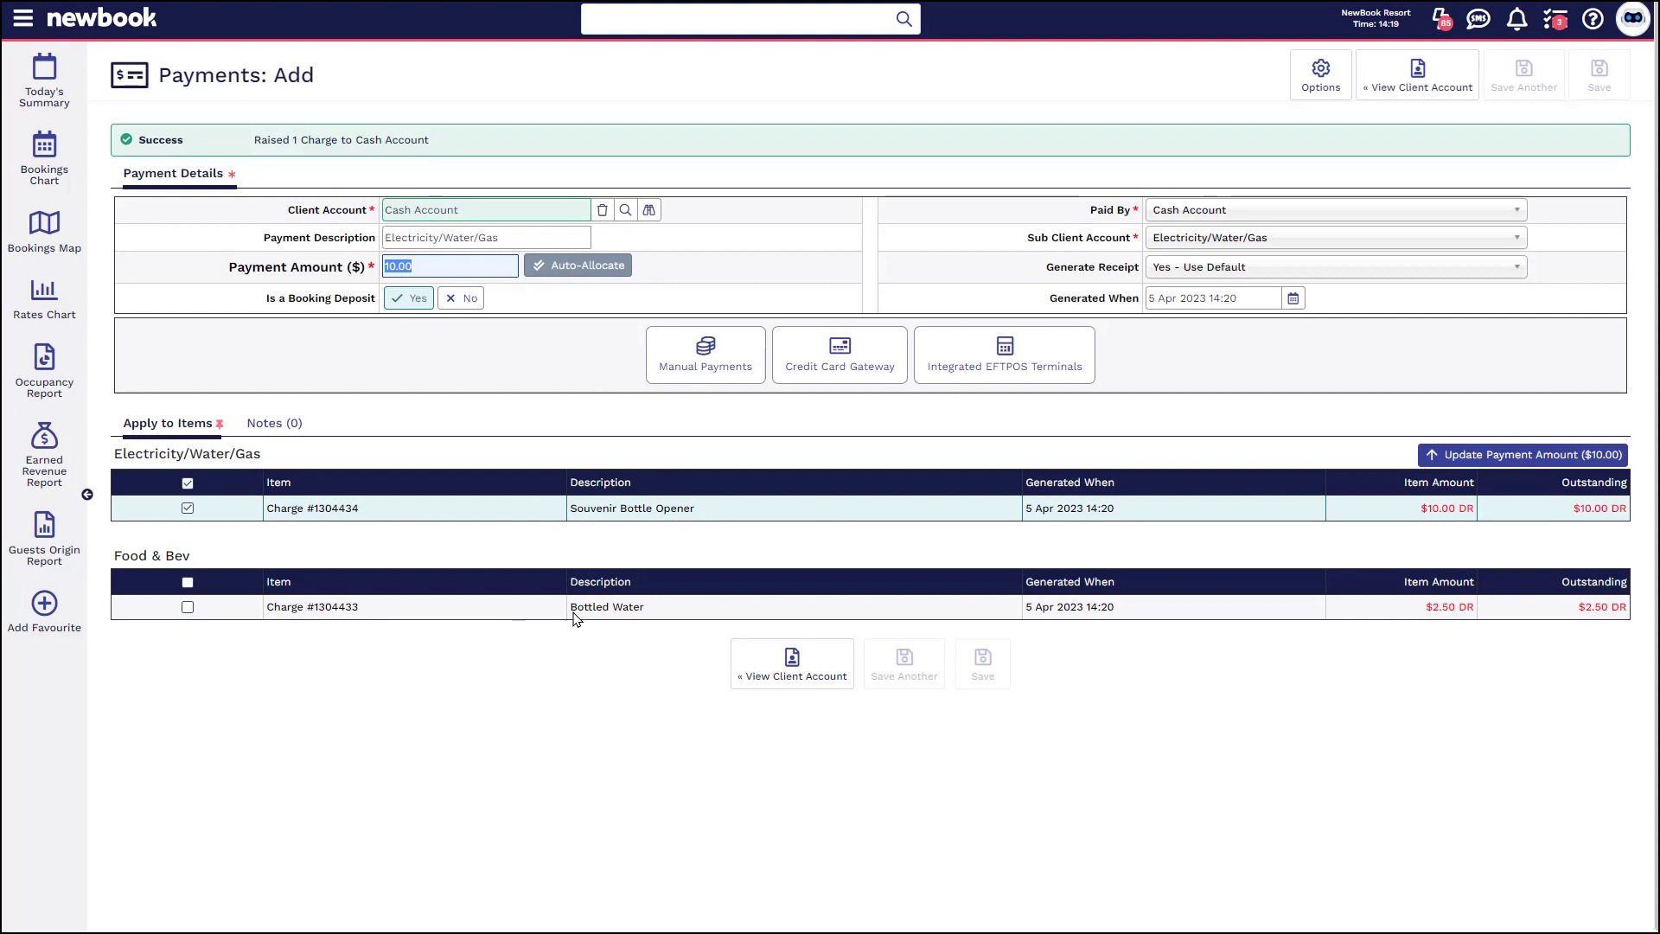
{"action": "left_click", "coordinate": [188, 608]}
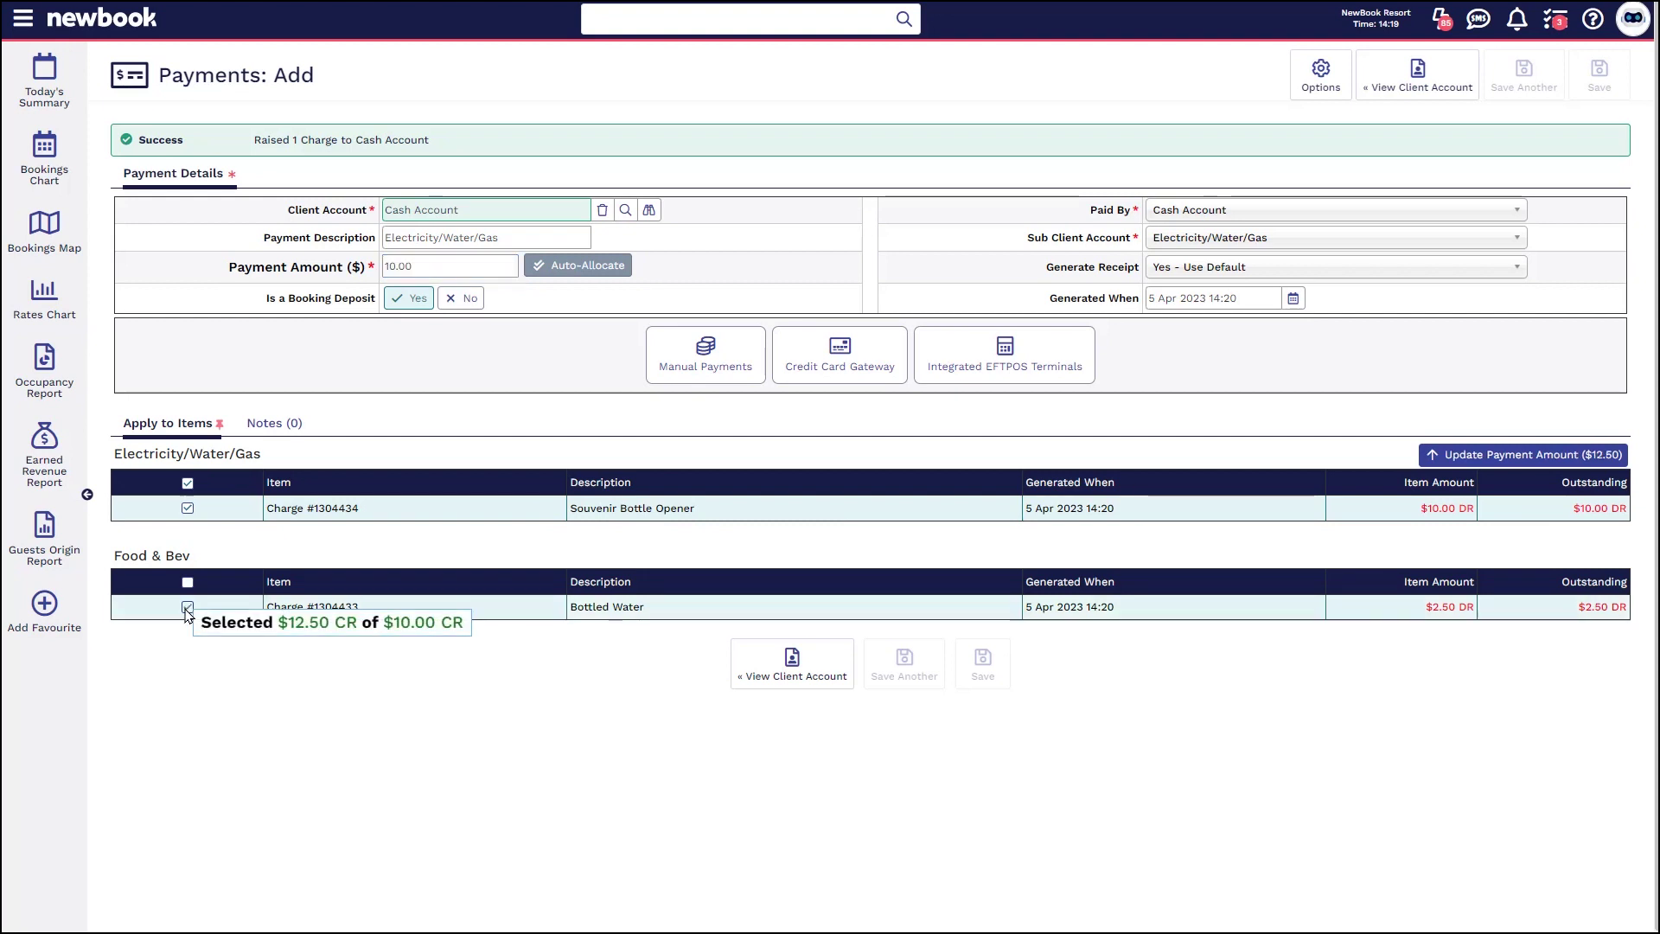
{"action": "left_click", "coordinate": [1497, 456]}
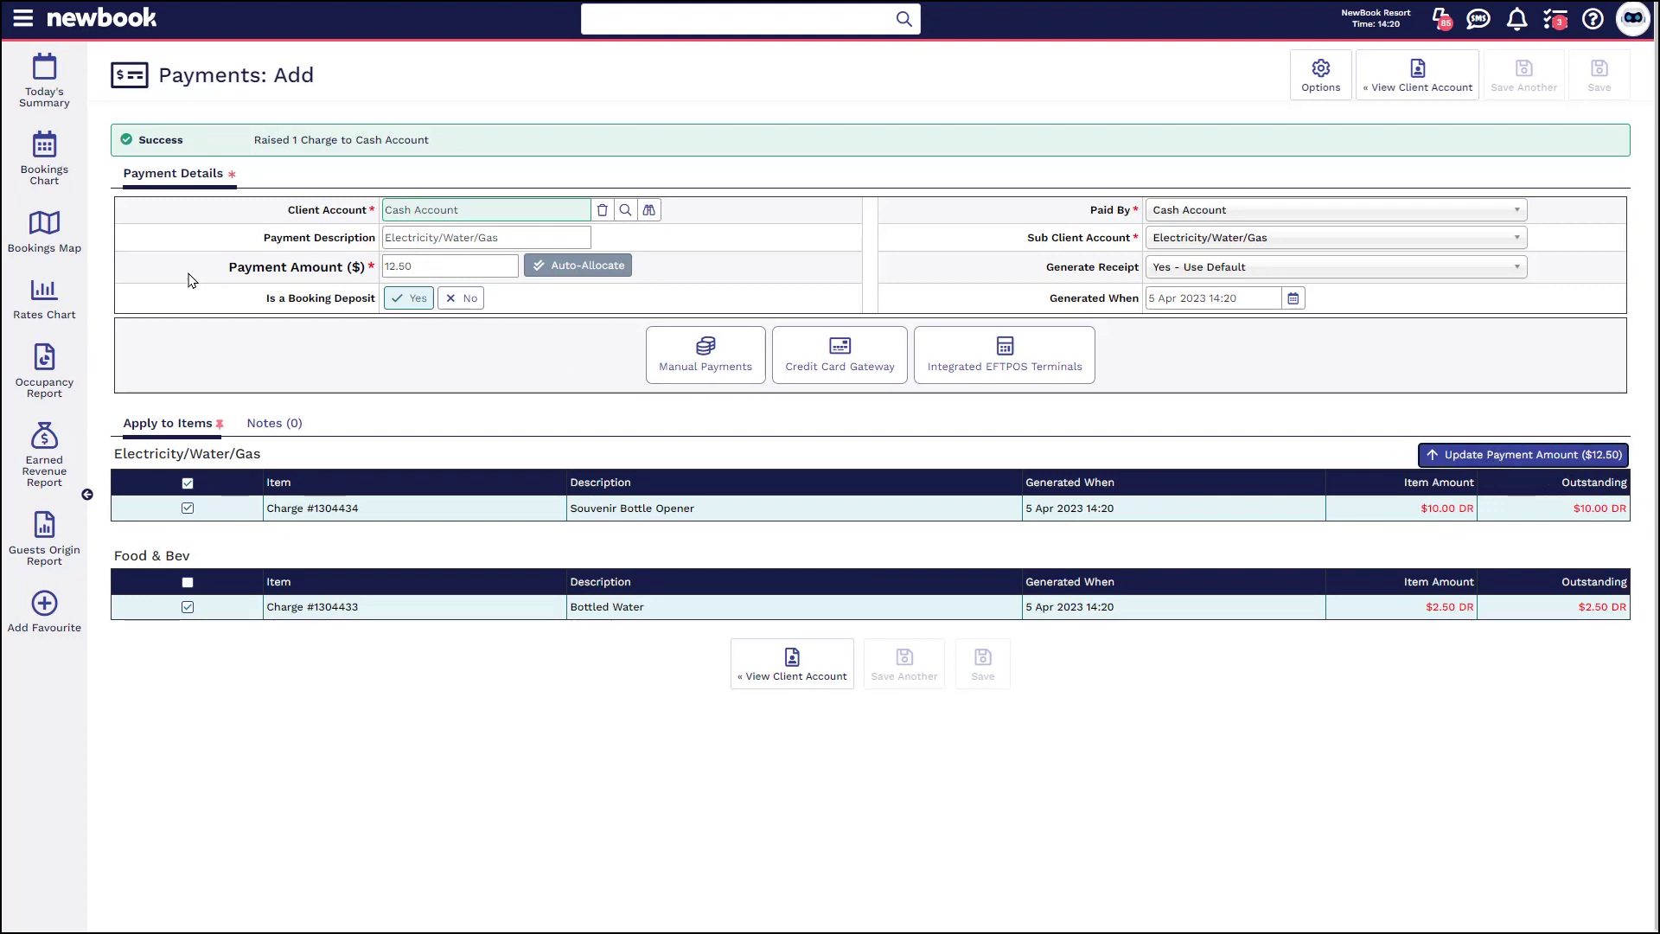
{"action": "left_click_drag", "start_coordinate": [192, 279], "coordinate": [391, 266]}
{"action": "left_click", "coordinate": [413, 262]}
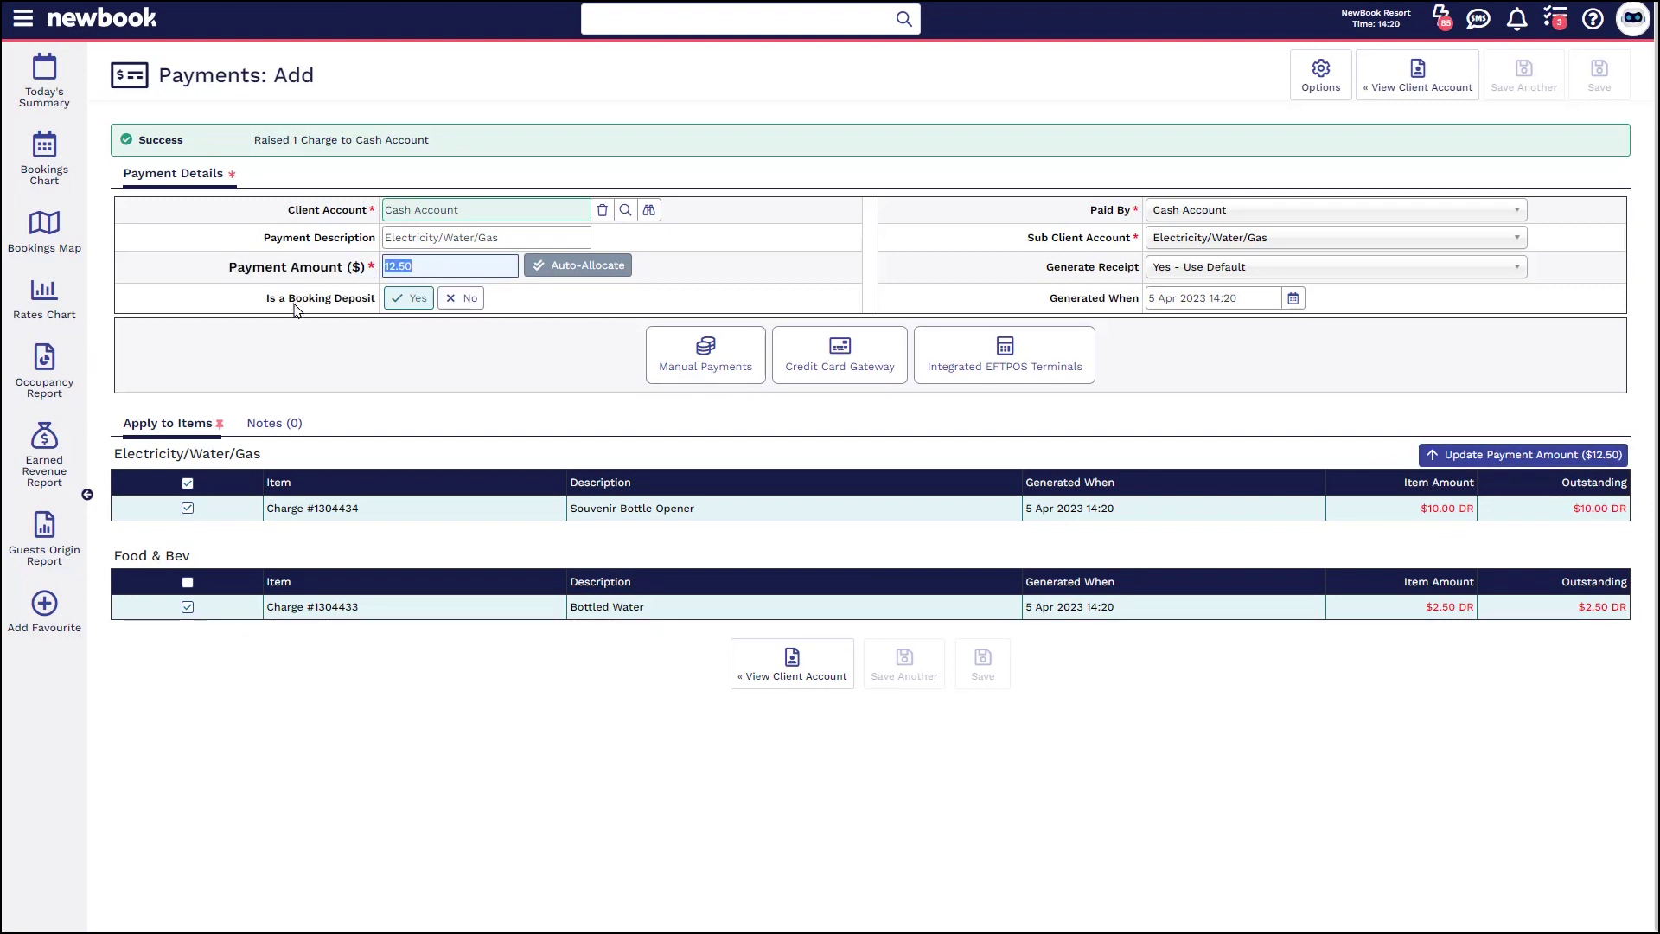
{"action": "left_click", "coordinate": [461, 319]}
- Record the $12.50 as a manual cash payment with receipt and return to the Cash Account ledger
{"action": "left_click", "coordinate": [693, 368]}
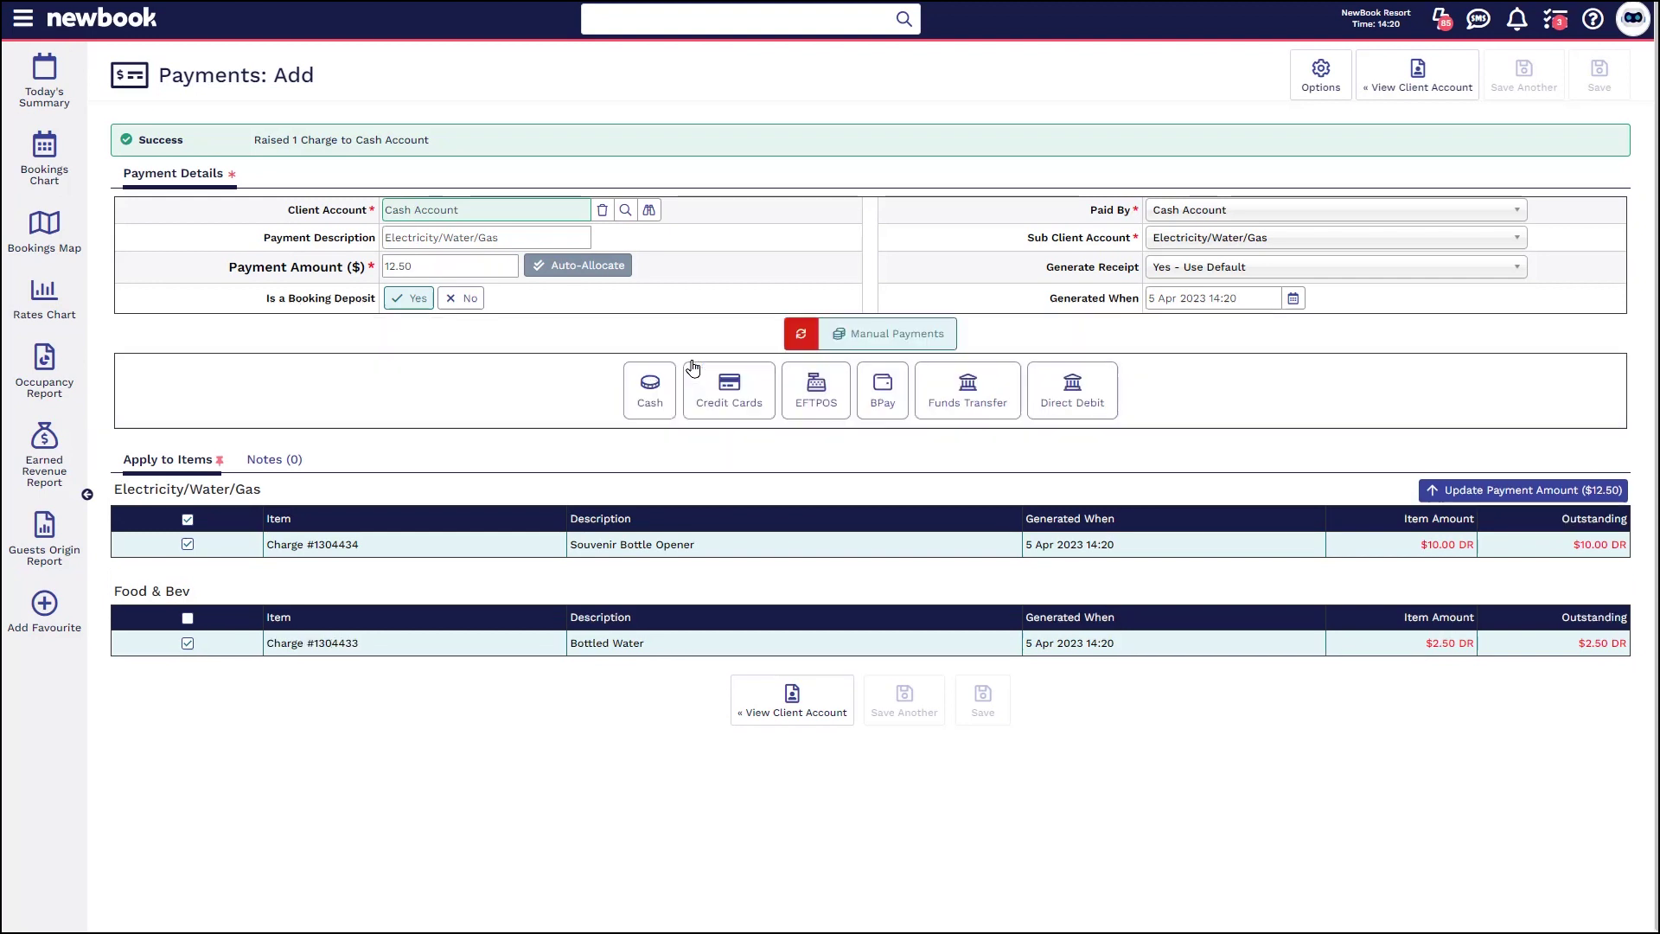
{"action": "left_click", "coordinate": [652, 410]}
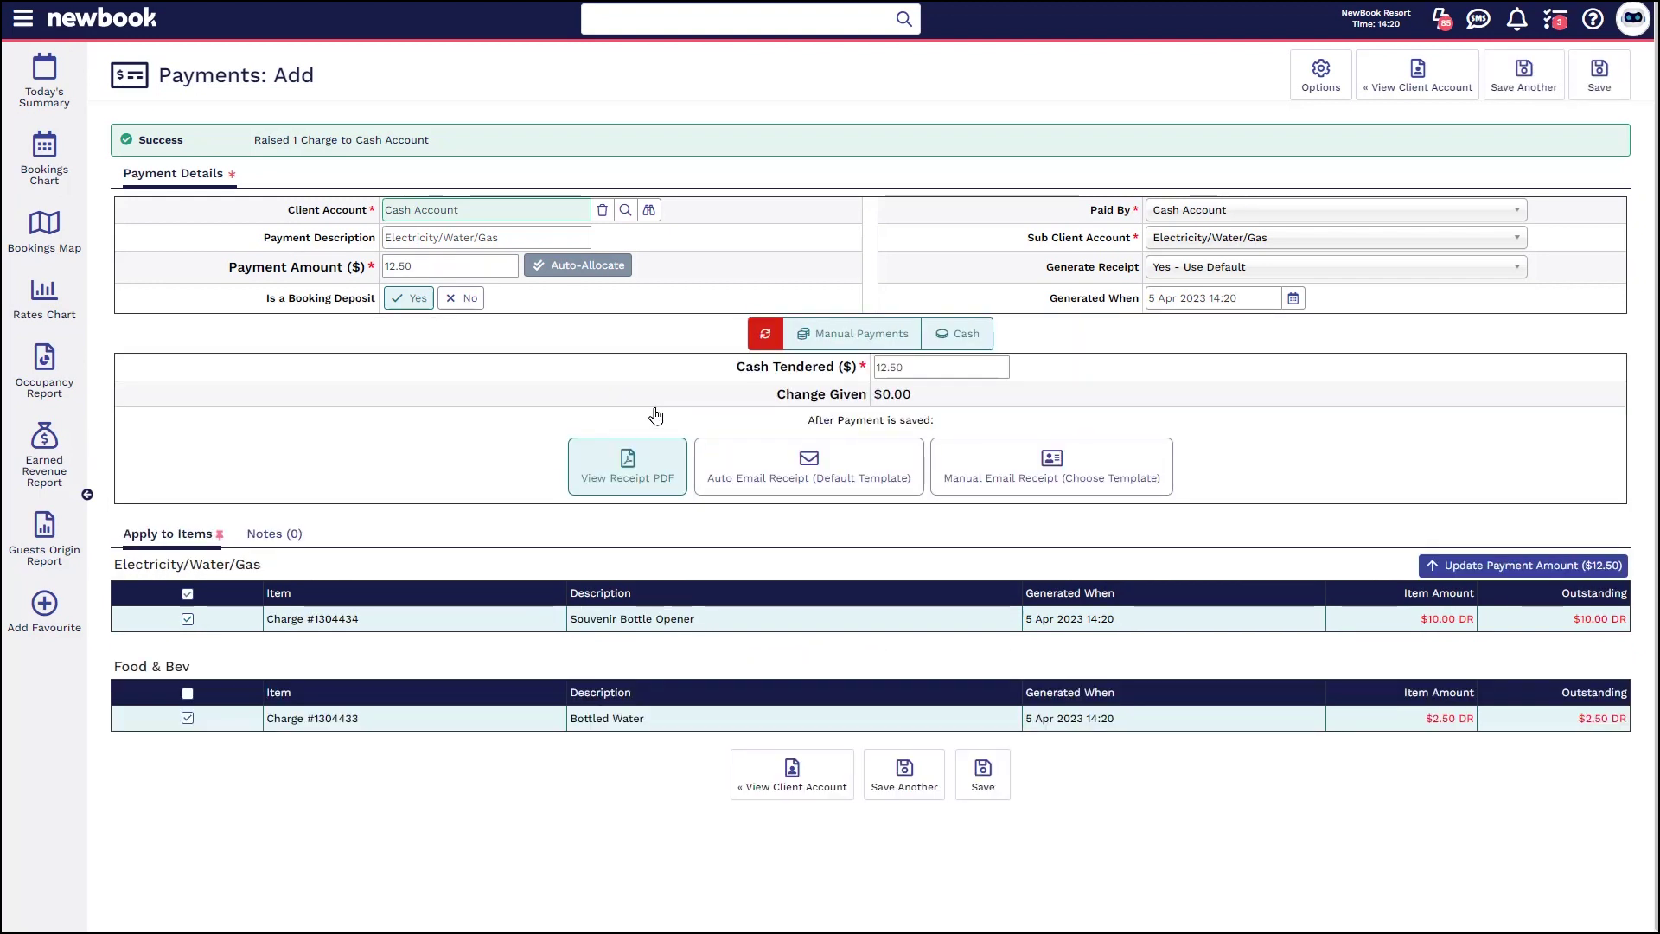
{"action": "left_click", "coordinate": [982, 769]}
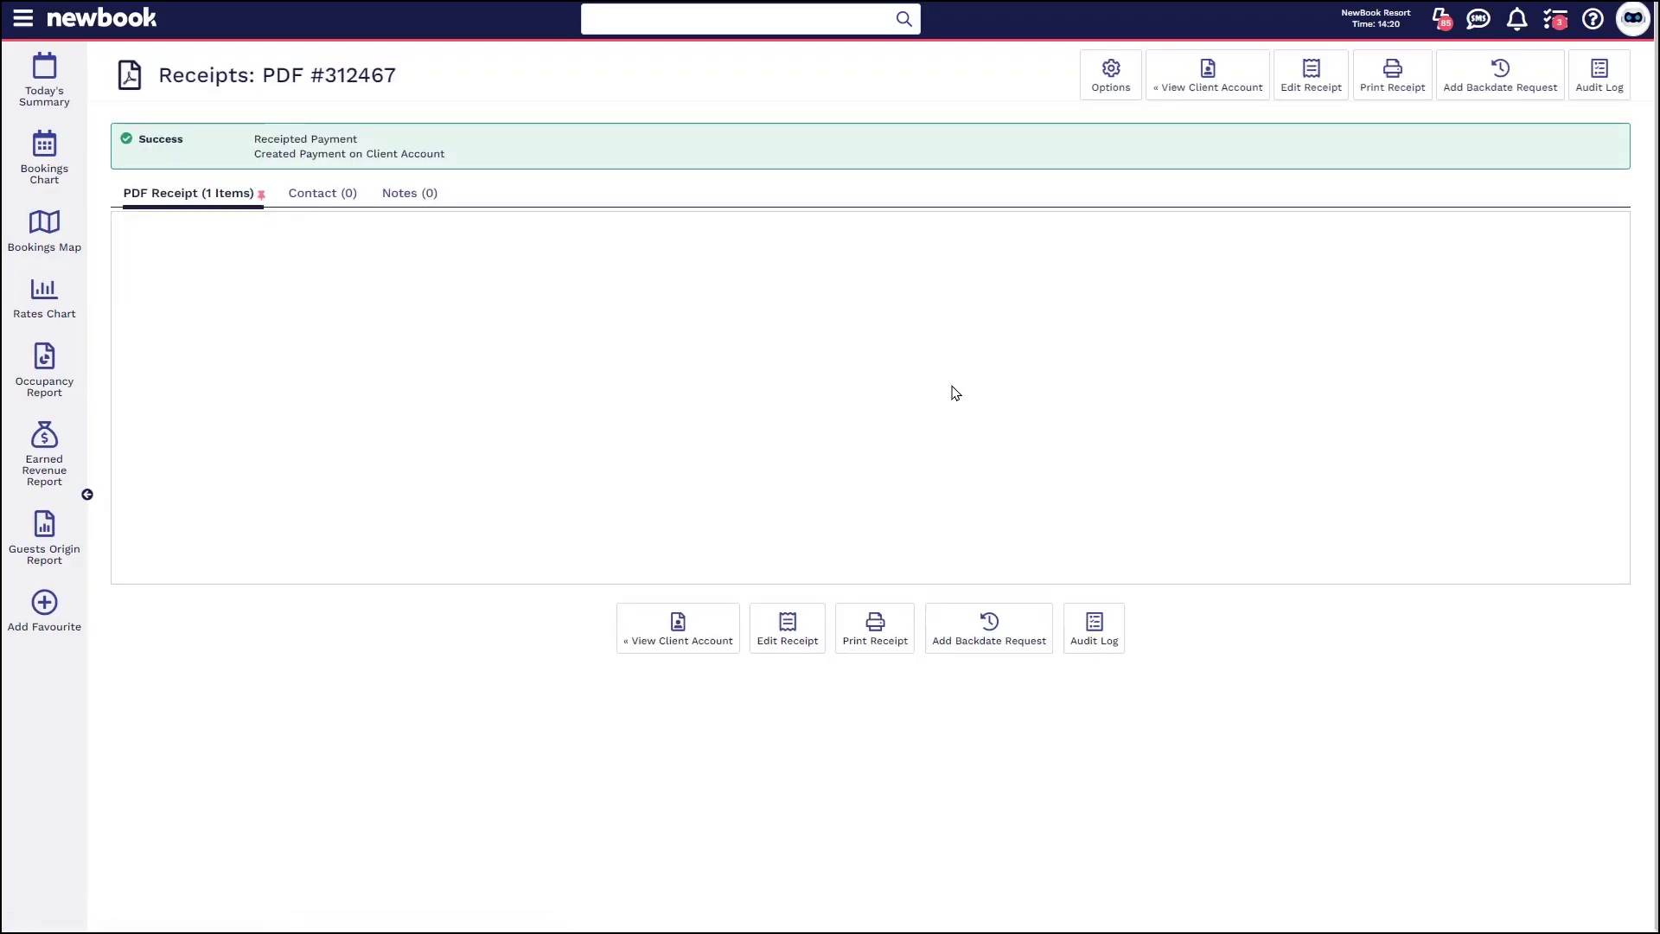
{"action": "scroll", "coordinate": [956, 395], "scroll_direction": "down", "scroll_amount": 2}
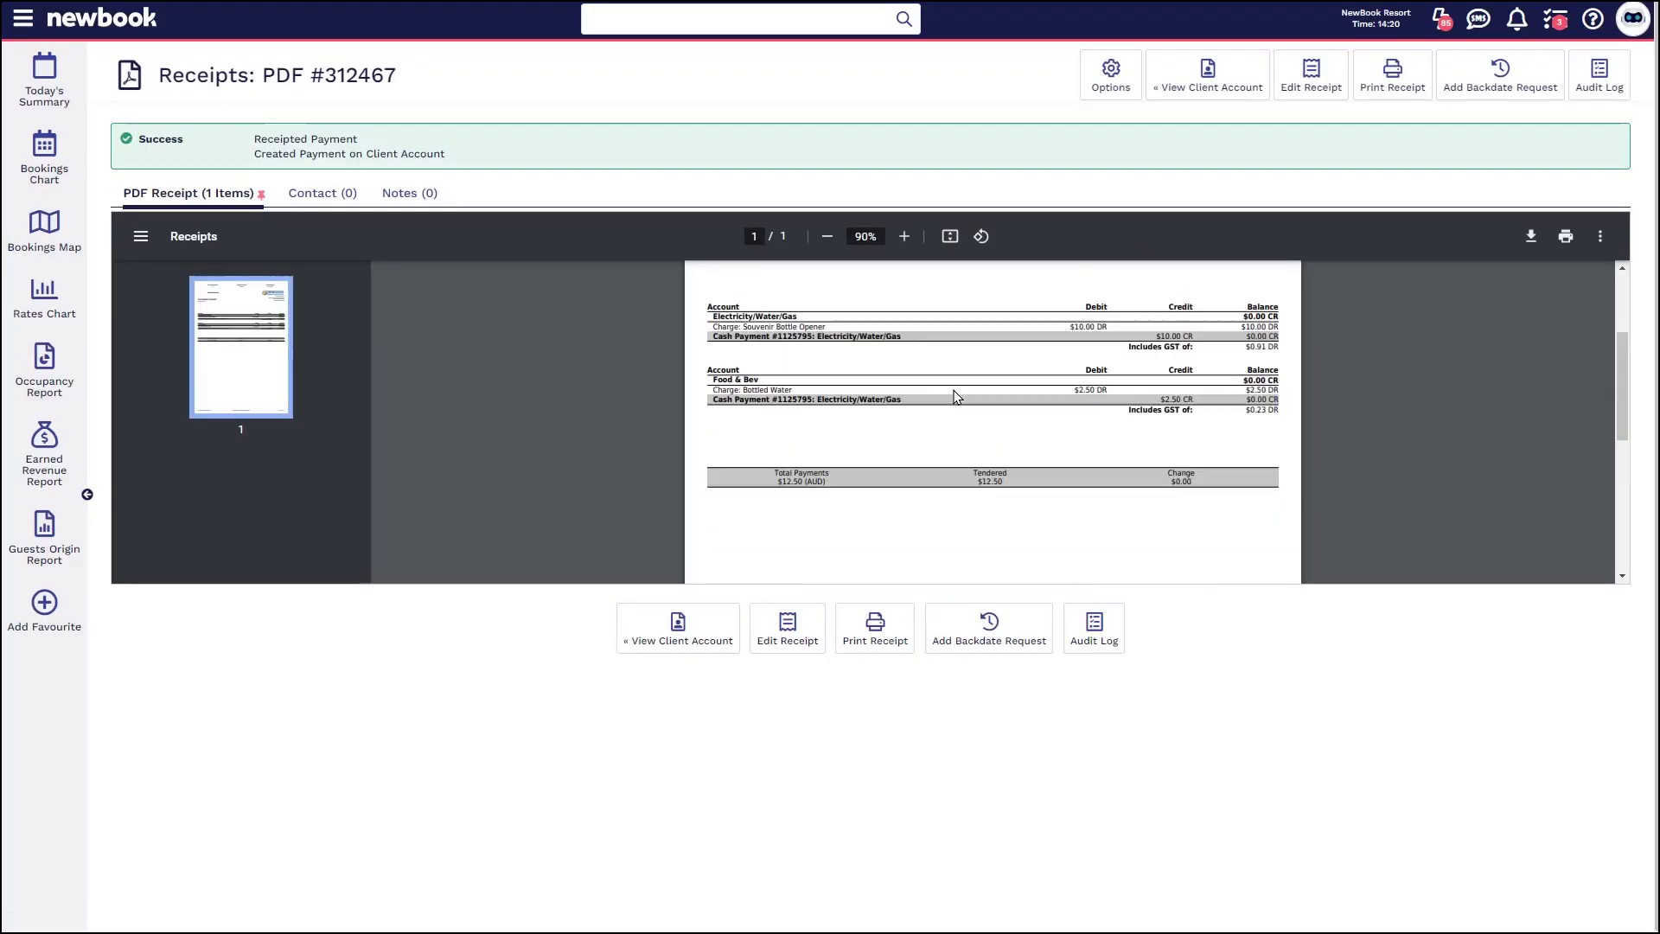
{"action": "left_click", "coordinate": [1208, 127]}
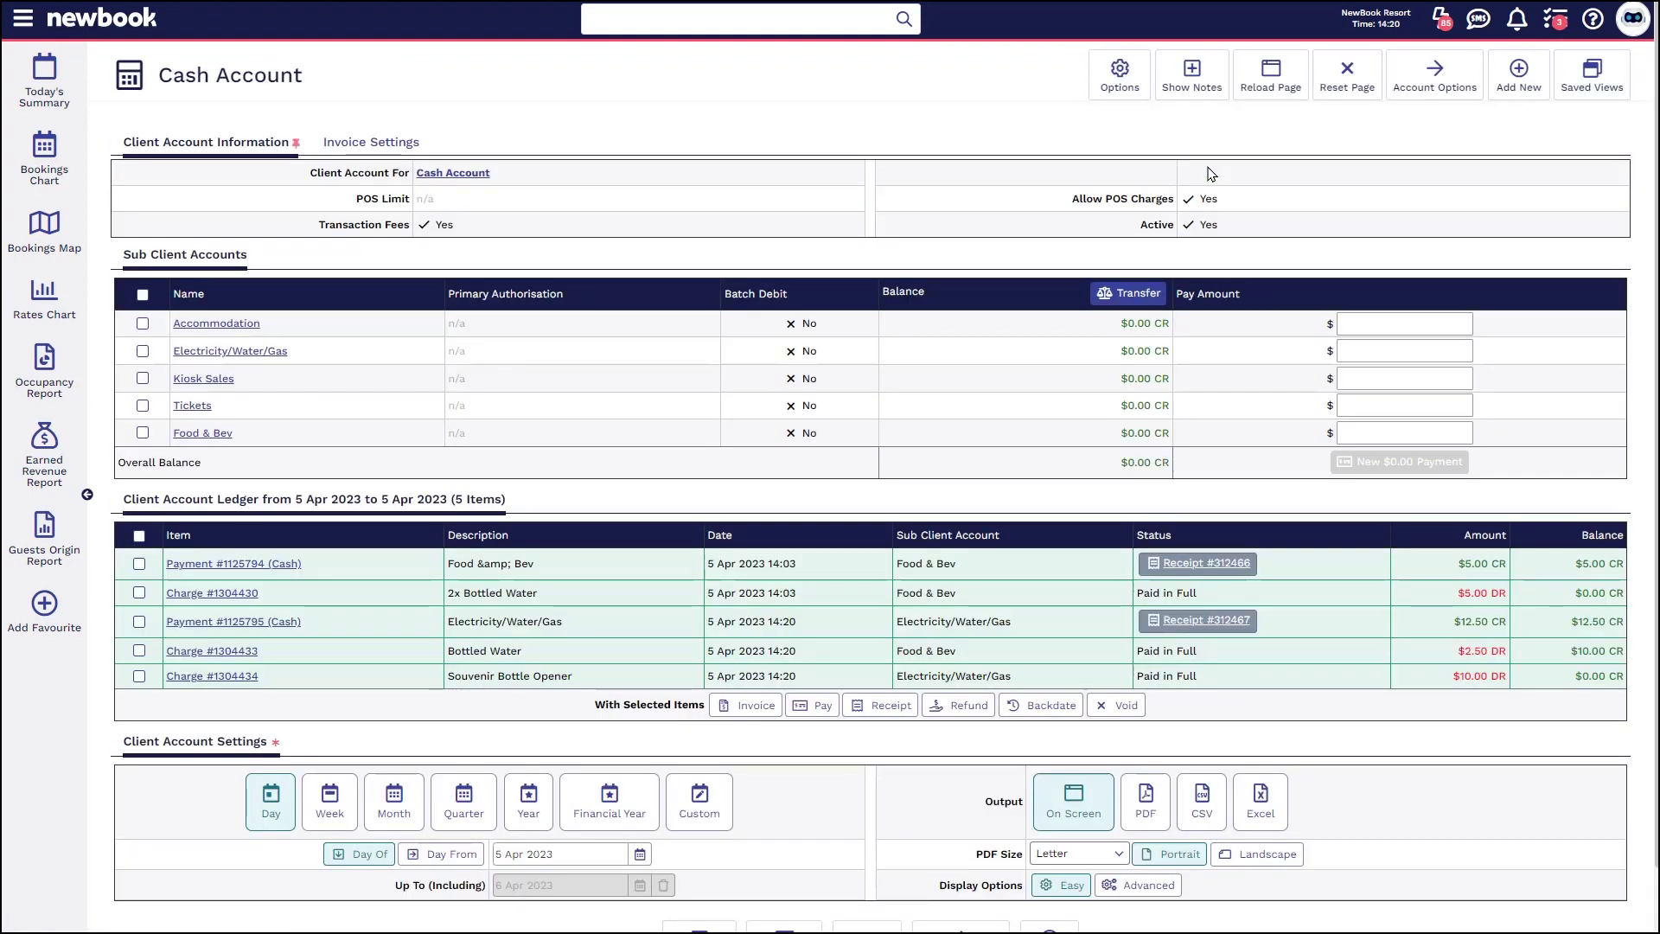
- Add and save another incoming $2.50 Bottled Water charge, found by searching 'bot'
{"action": "left_click", "coordinate": [1517, 80]}
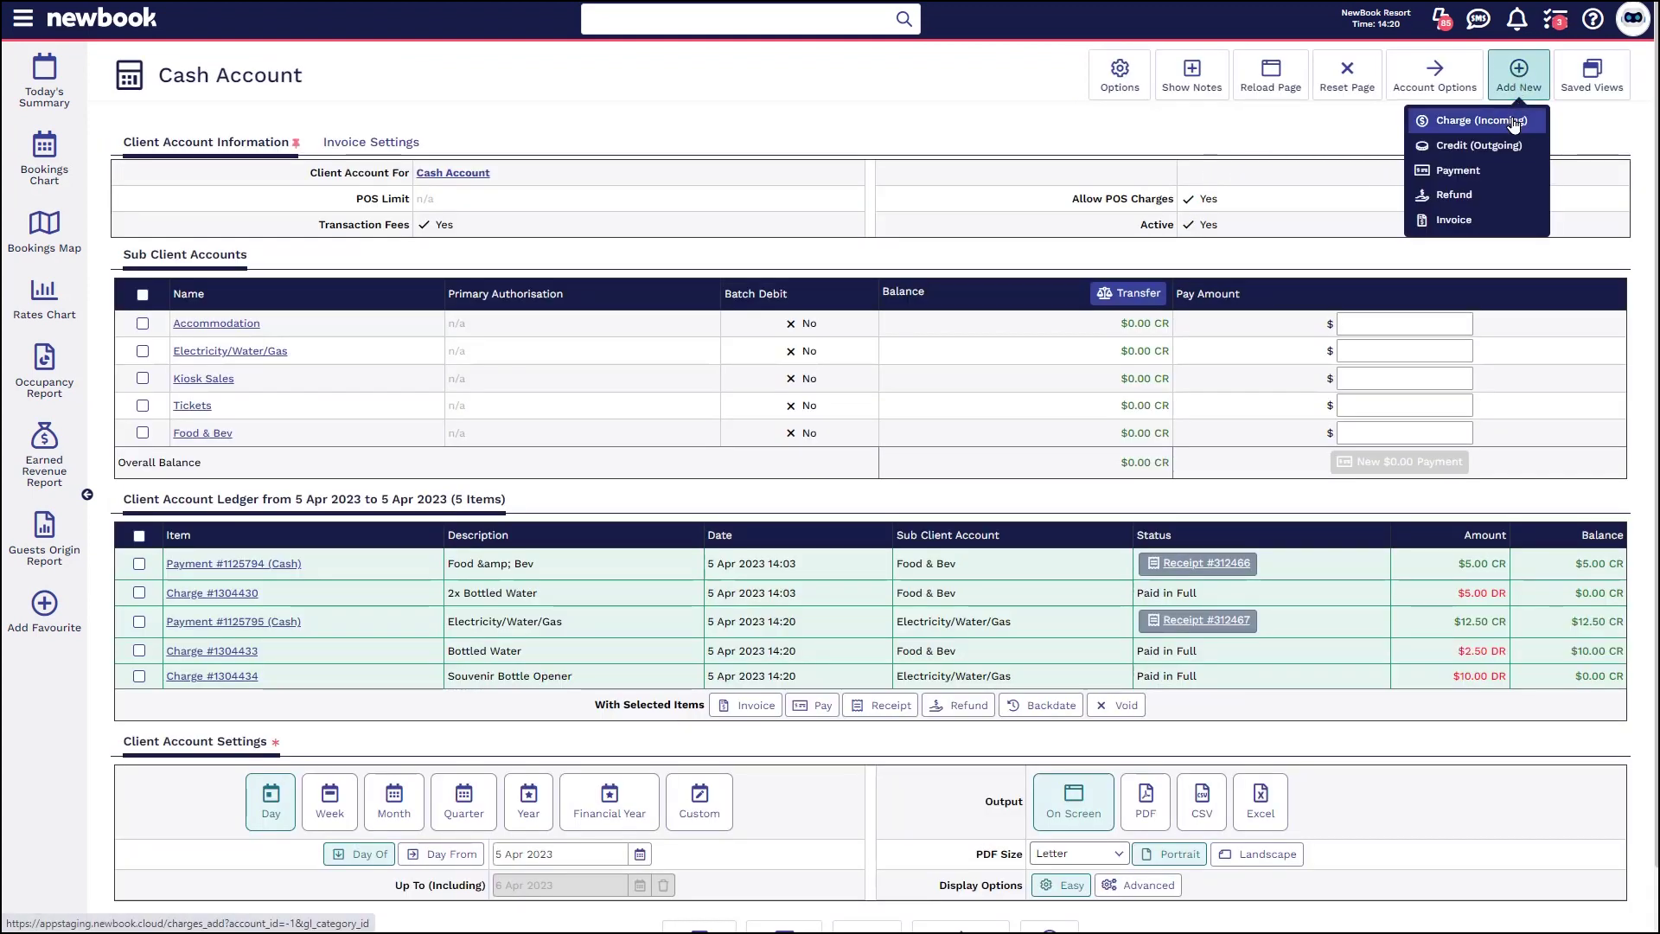
{"action": "left_click", "coordinate": [1536, 120]}
{"action": "type", "text": "bottle"}
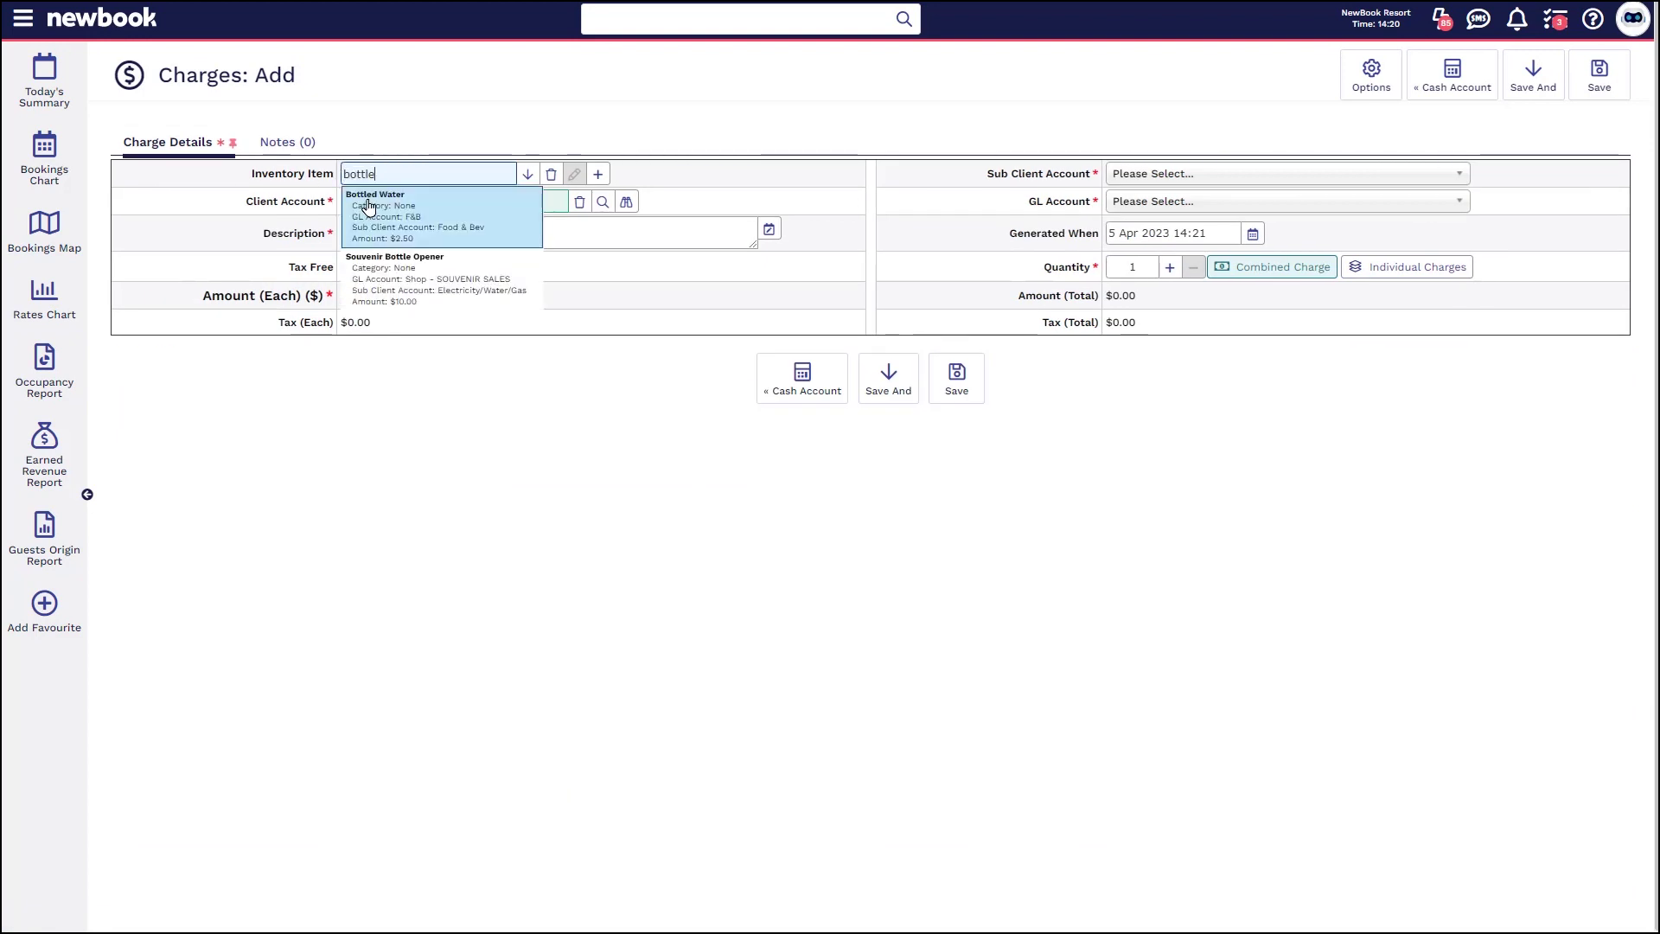
{"action": "left_click", "coordinate": [380, 196]}
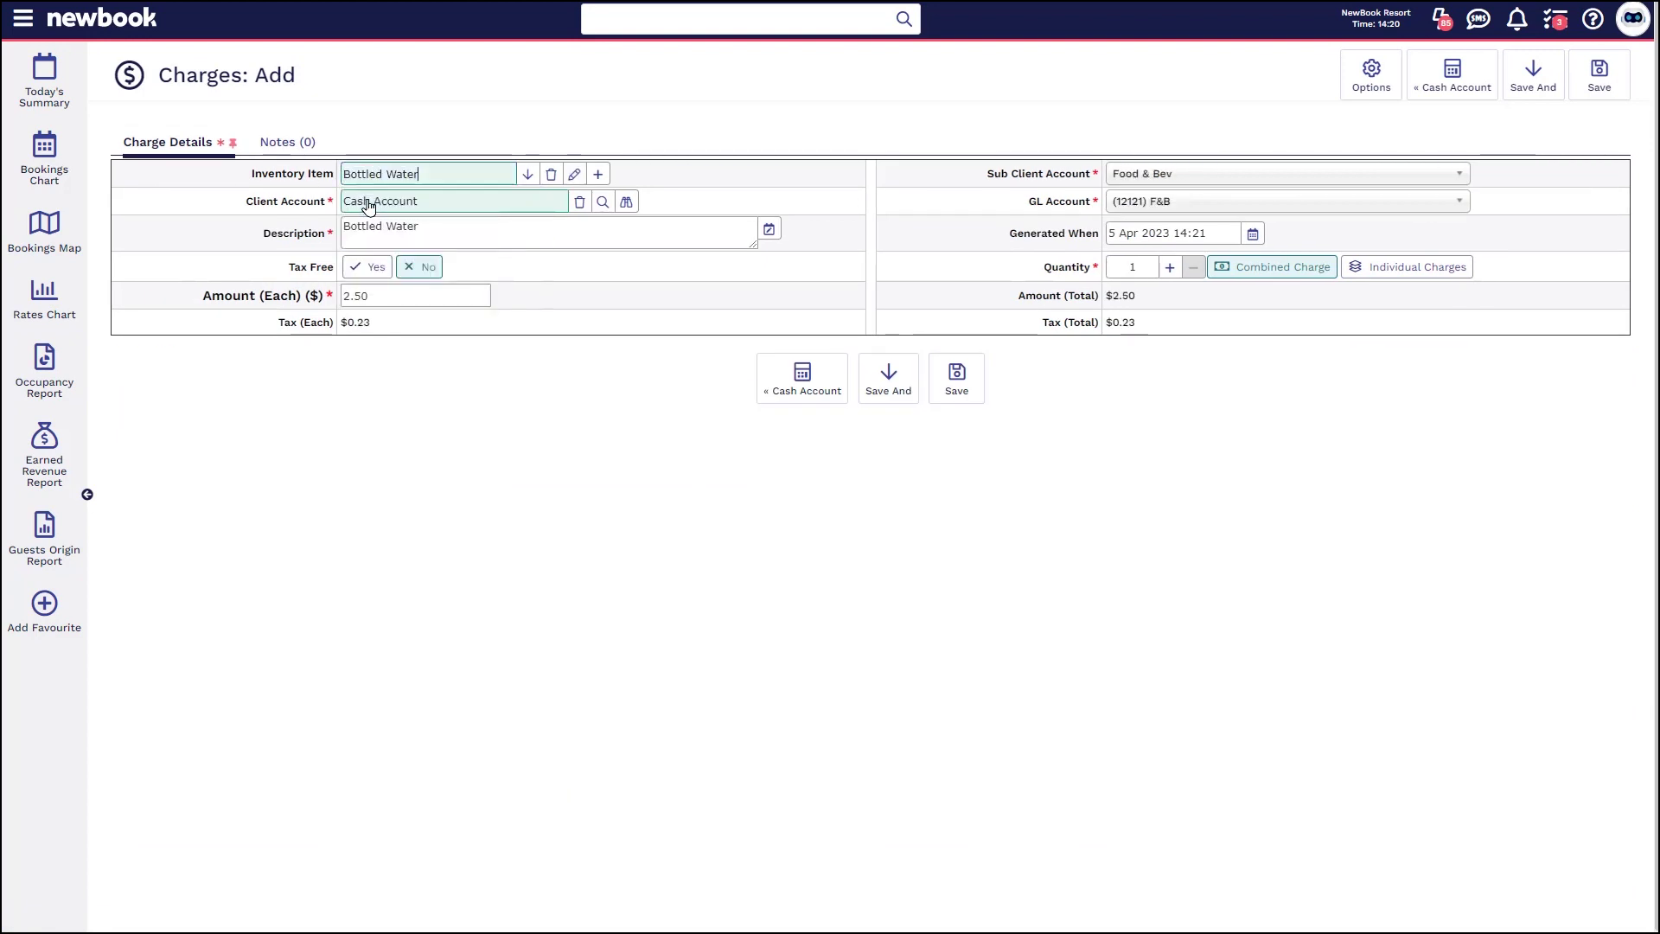
{"action": "left_click", "coordinate": [958, 380]}
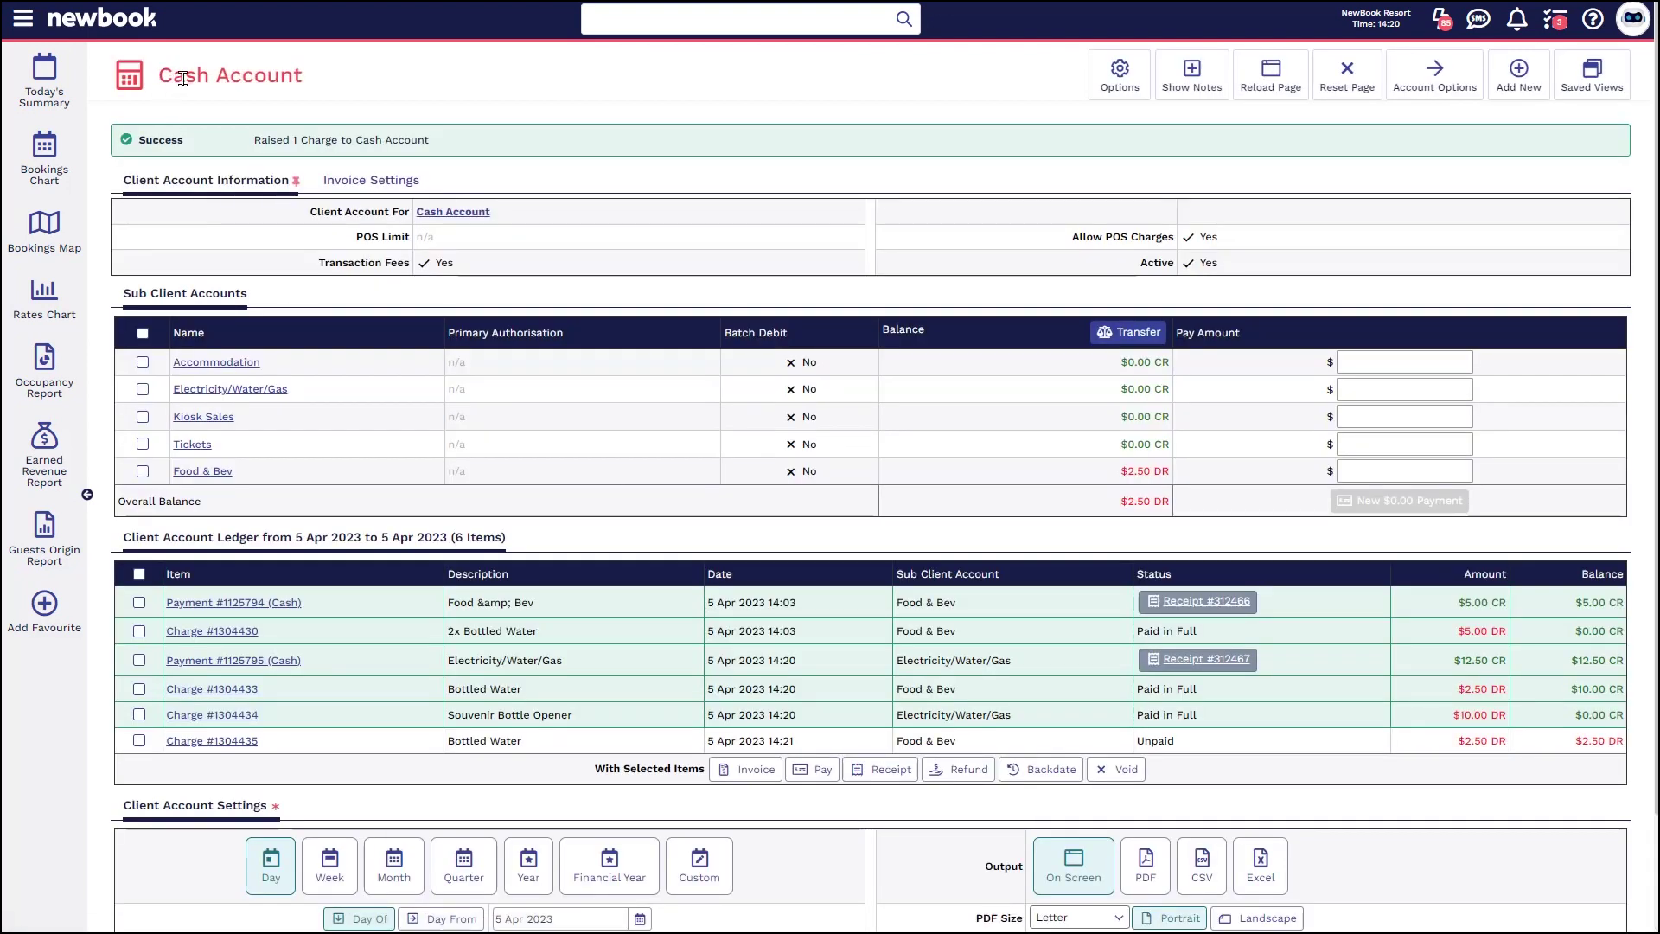
- Review the ledger's Food & Bev balance and the $2.50 DR overall balance
{"action": "left_click_drag", "start_coordinate": [159, 76], "coordinate": [334, 86]}
{"action": "left_click", "coordinate": [333, 87]}
{"action": "left_click_drag", "start_coordinate": [1135, 484], "coordinate": [1175, 501]}
{"action": "left_click", "coordinate": [1120, 523]}
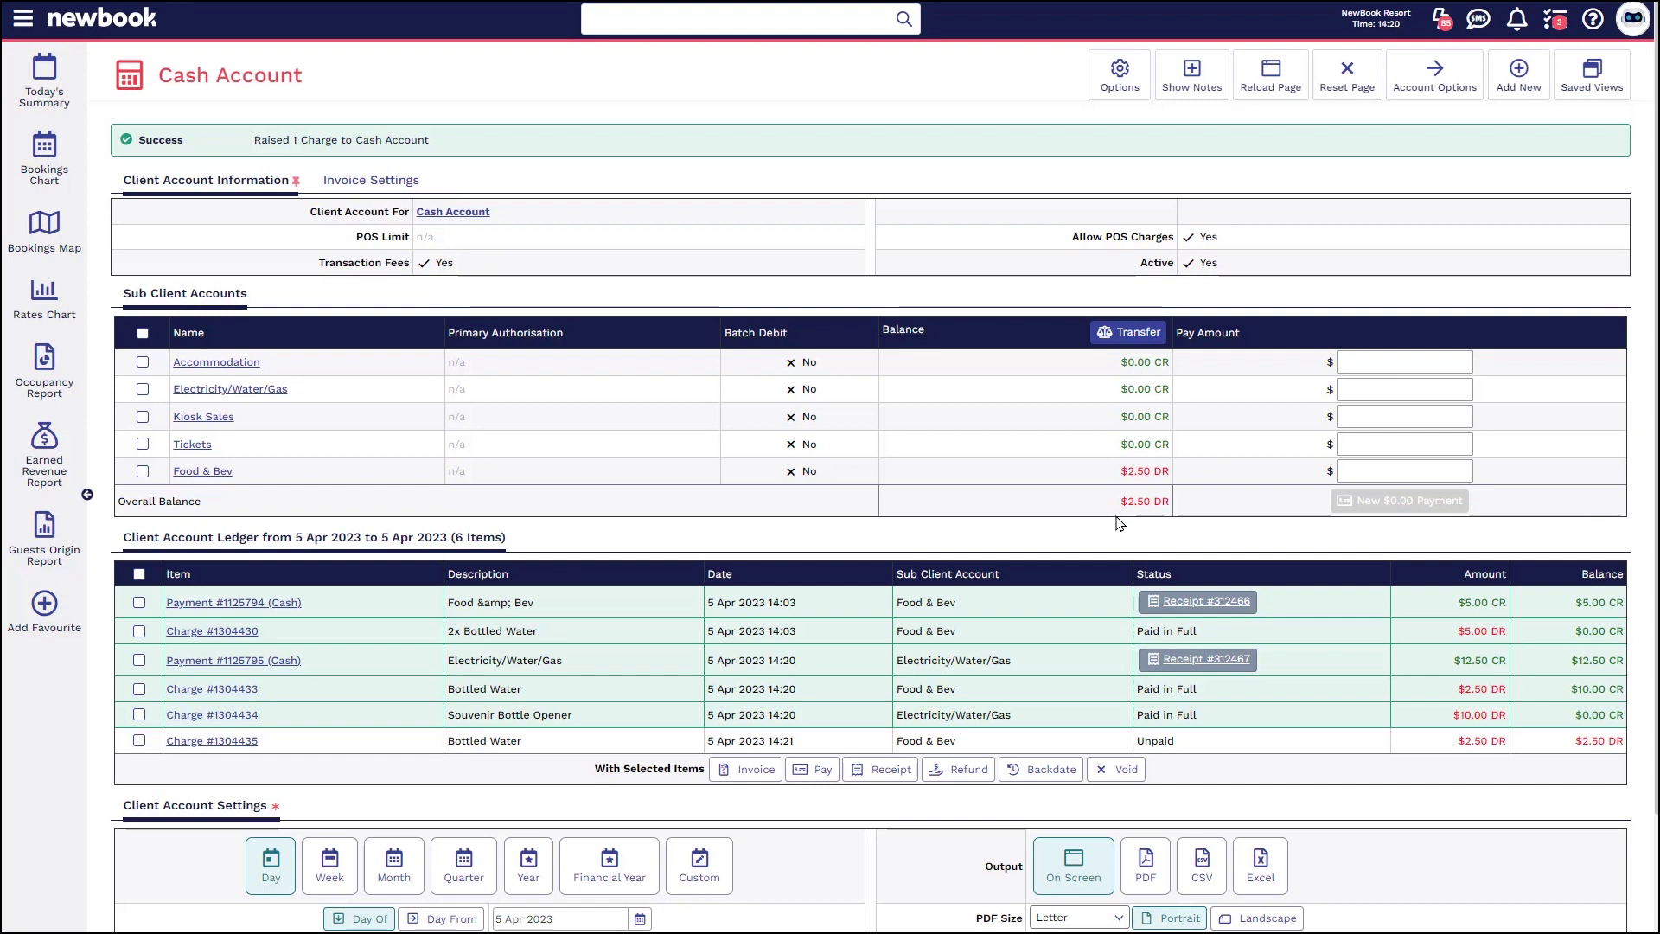
{"action": "left_click_drag", "start_coordinate": [1114, 516], "coordinate": [1178, 509]}
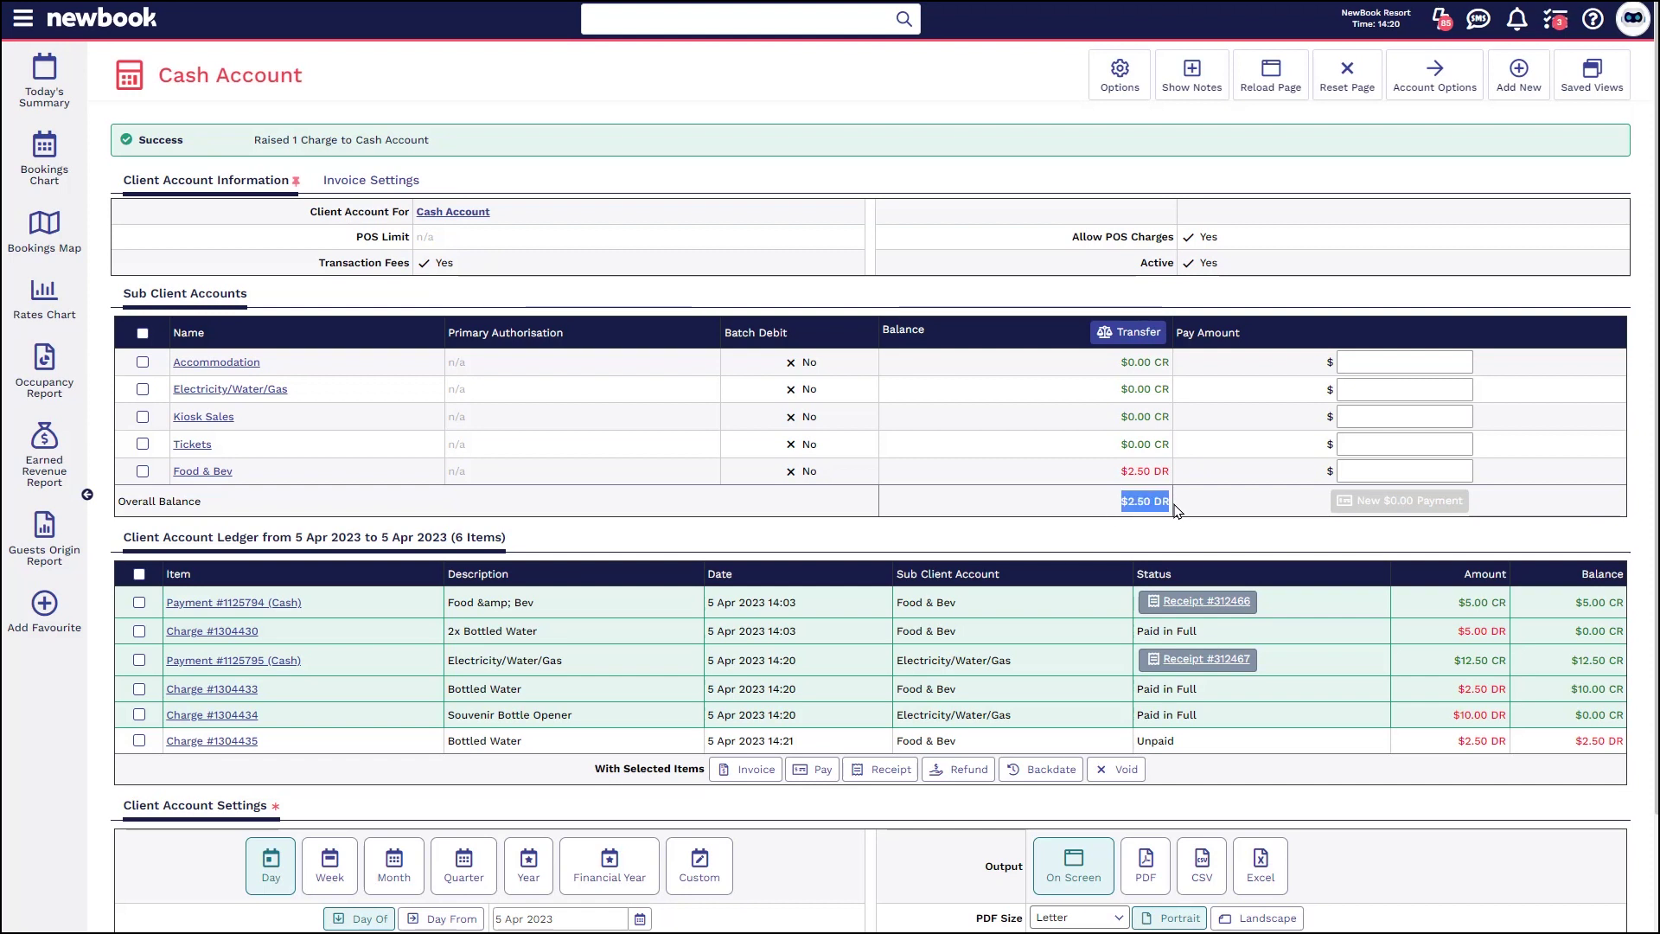
{"action": "left_click", "coordinate": [1172, 511]}
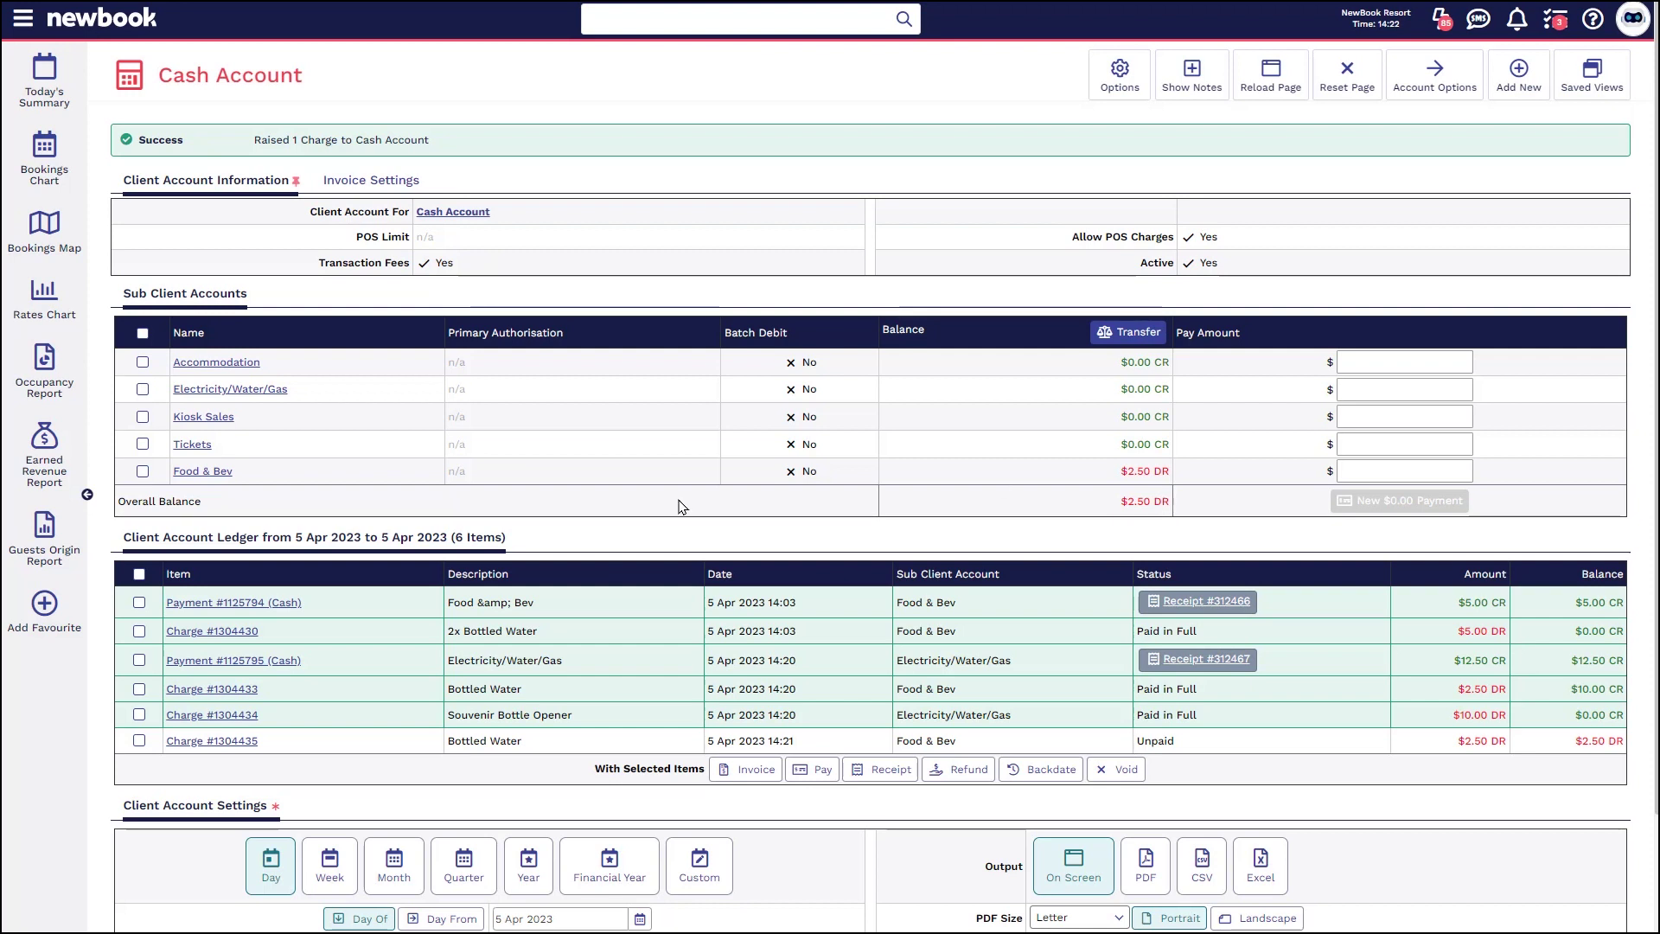
- Pay unpaid Charge #1304435 ($2.50) in cash, creating receipt #312468
{"action": "left_click", "coordinate": [138, 742]}
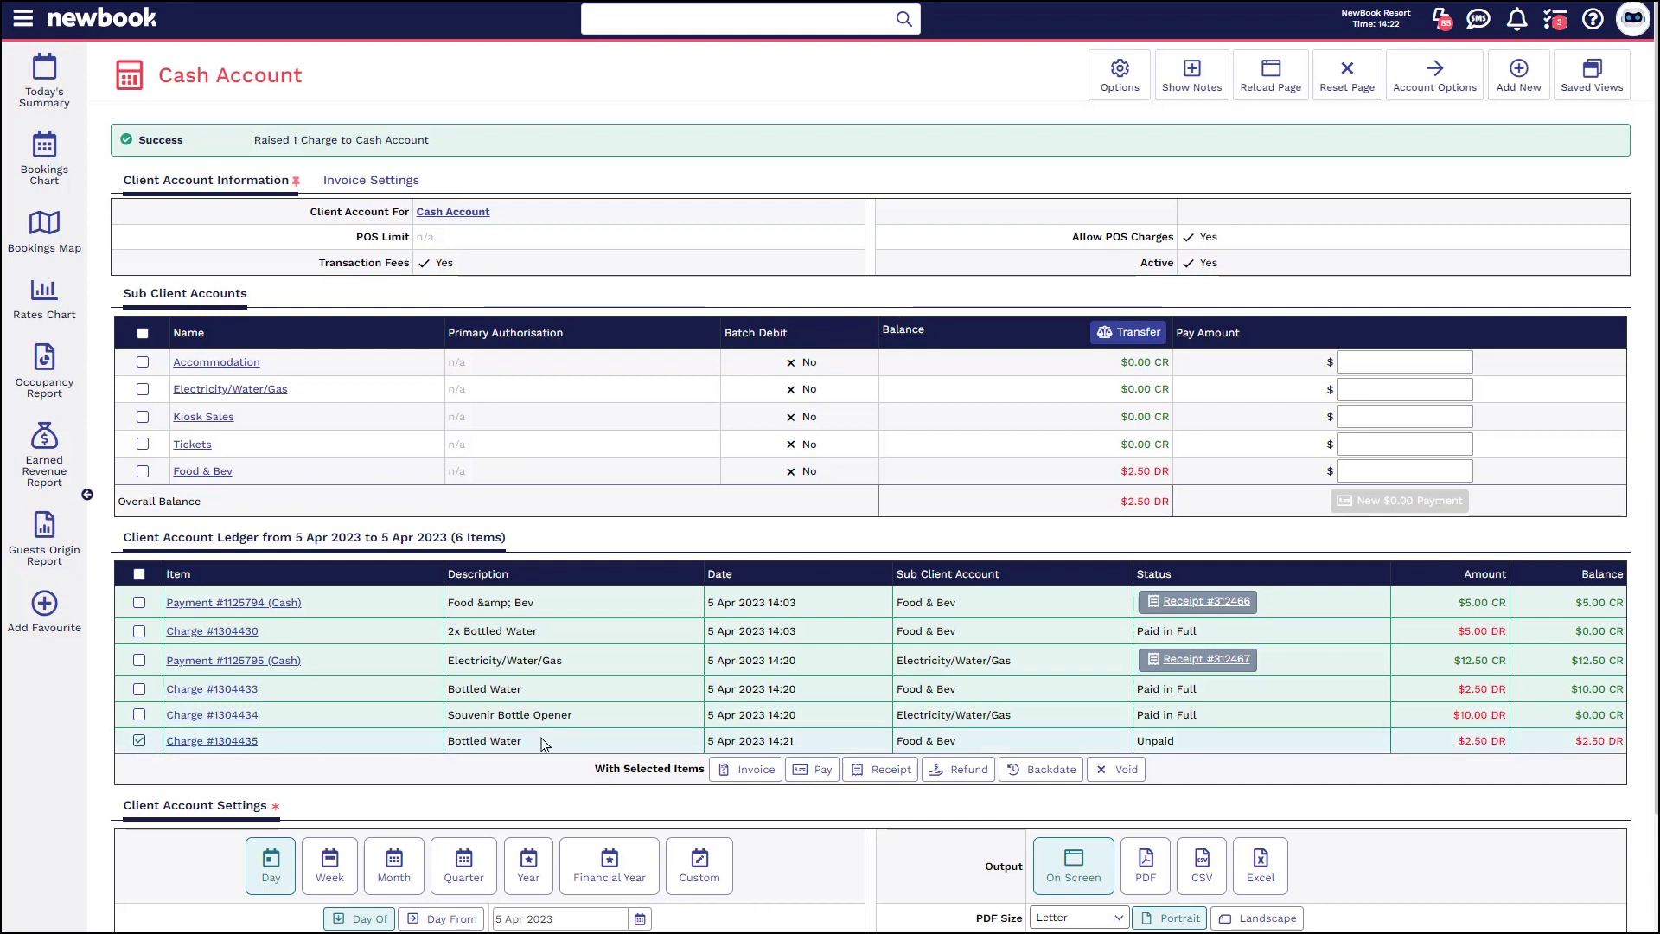
{"action": "left_click", "coordinate": [818, 769]}
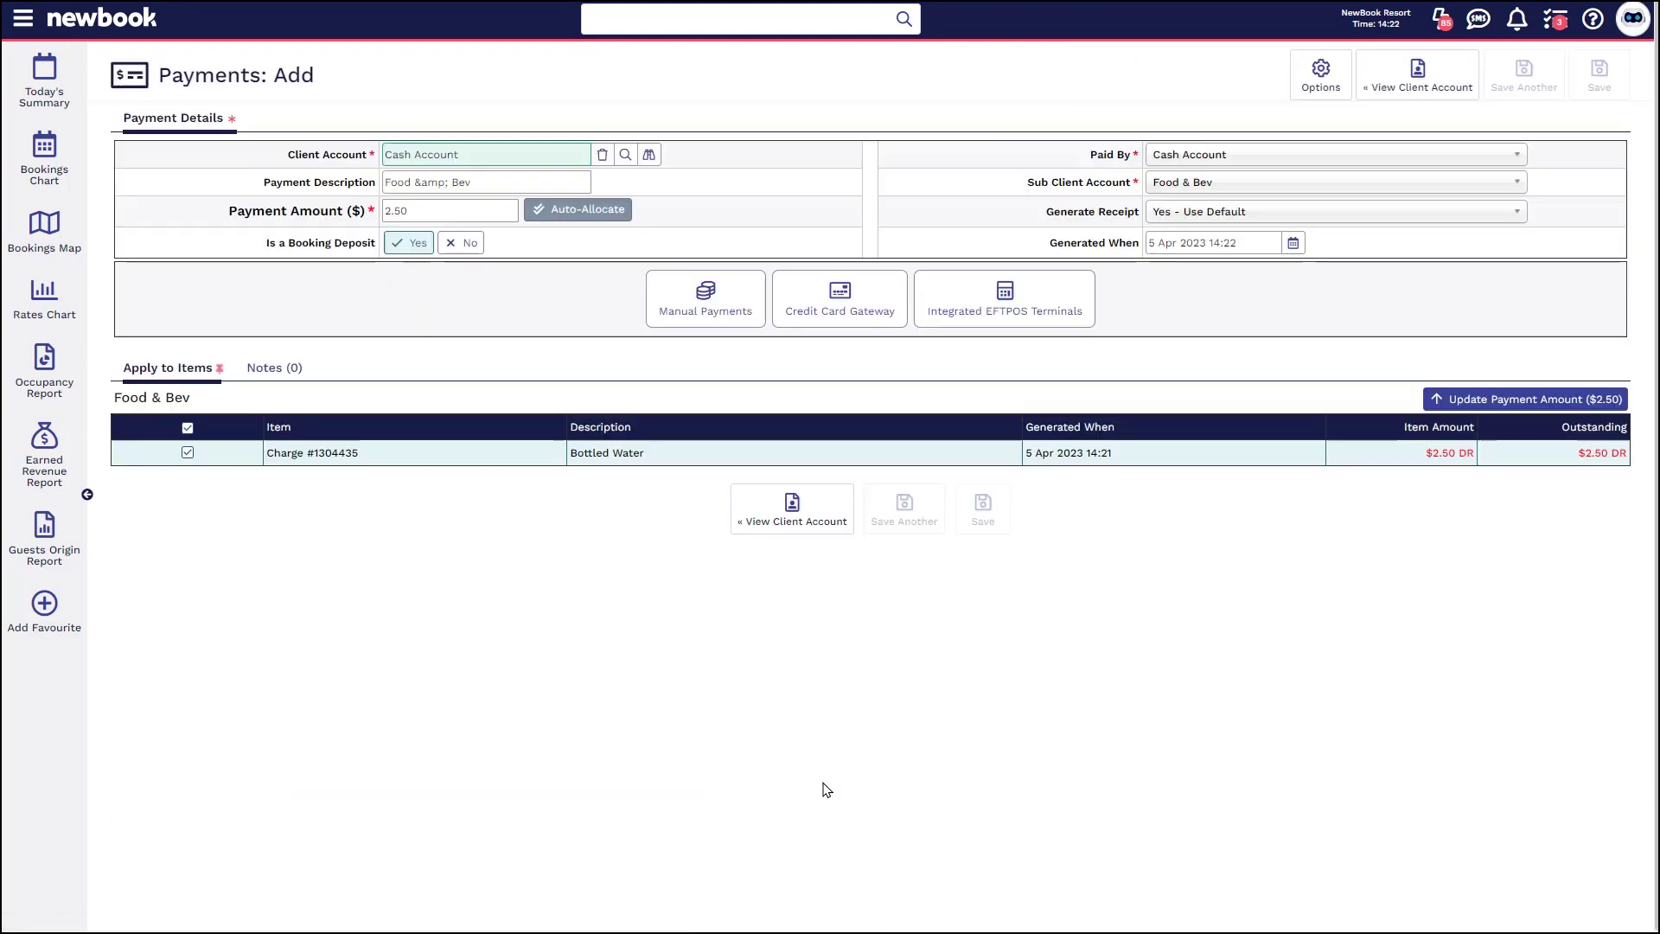
{"action": "left_click", "coordinate": [714, 300]}
{"action": "left_click", "coordinate": [665, 350]}
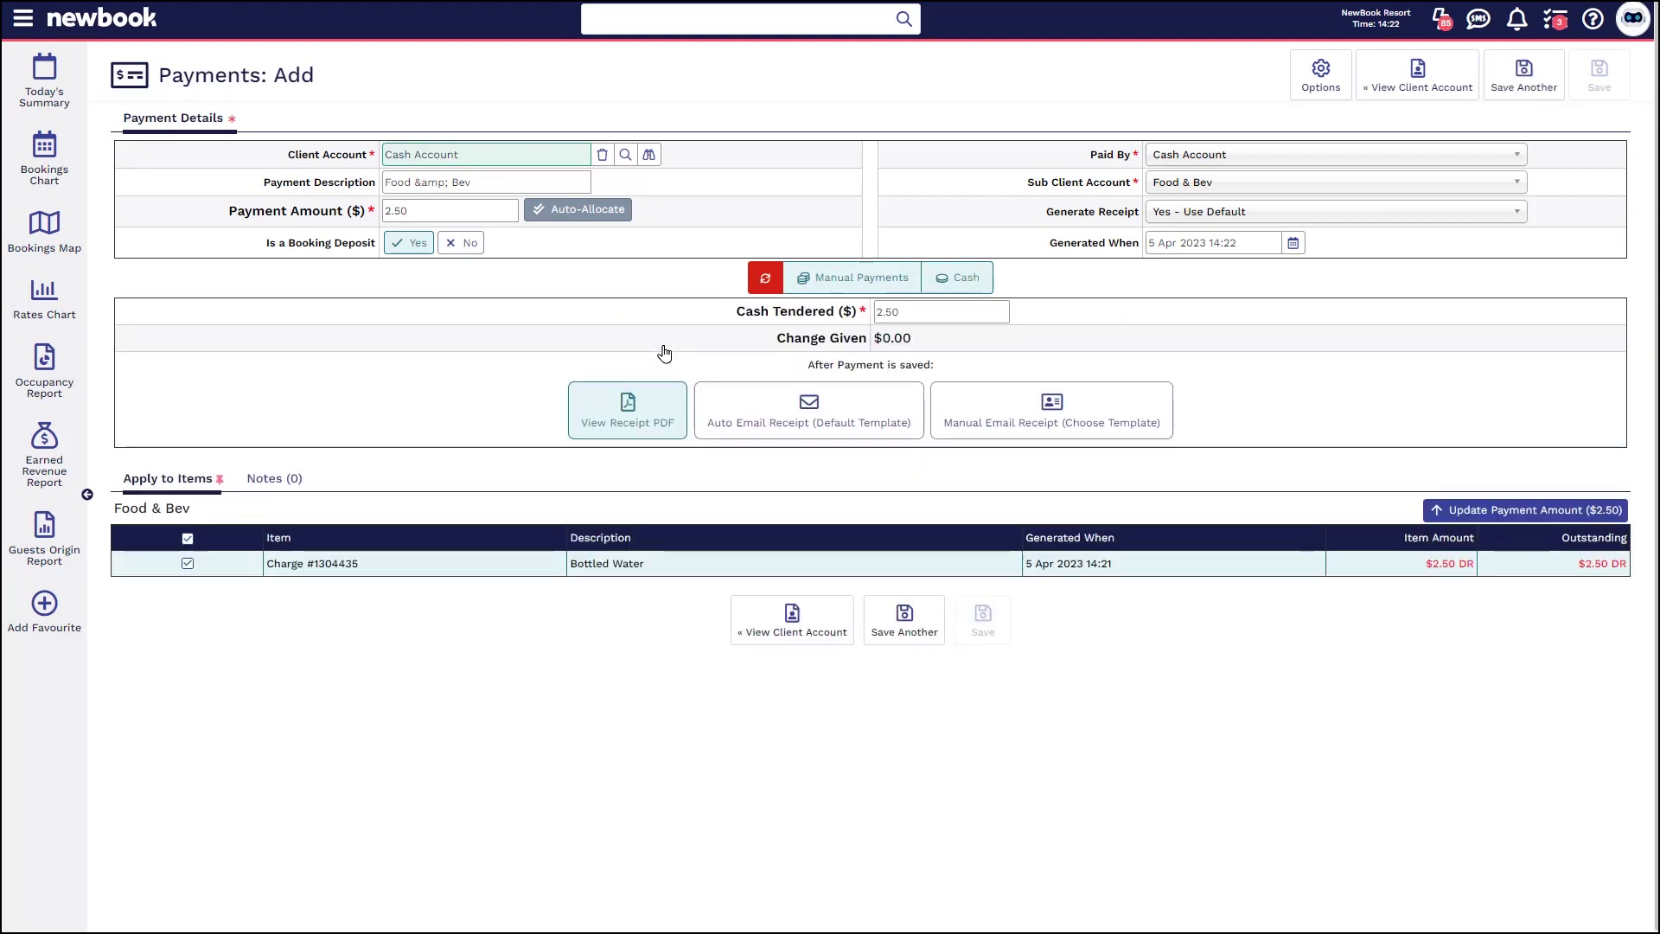
{"action": "left_click", "coordinate": [990, 633]}
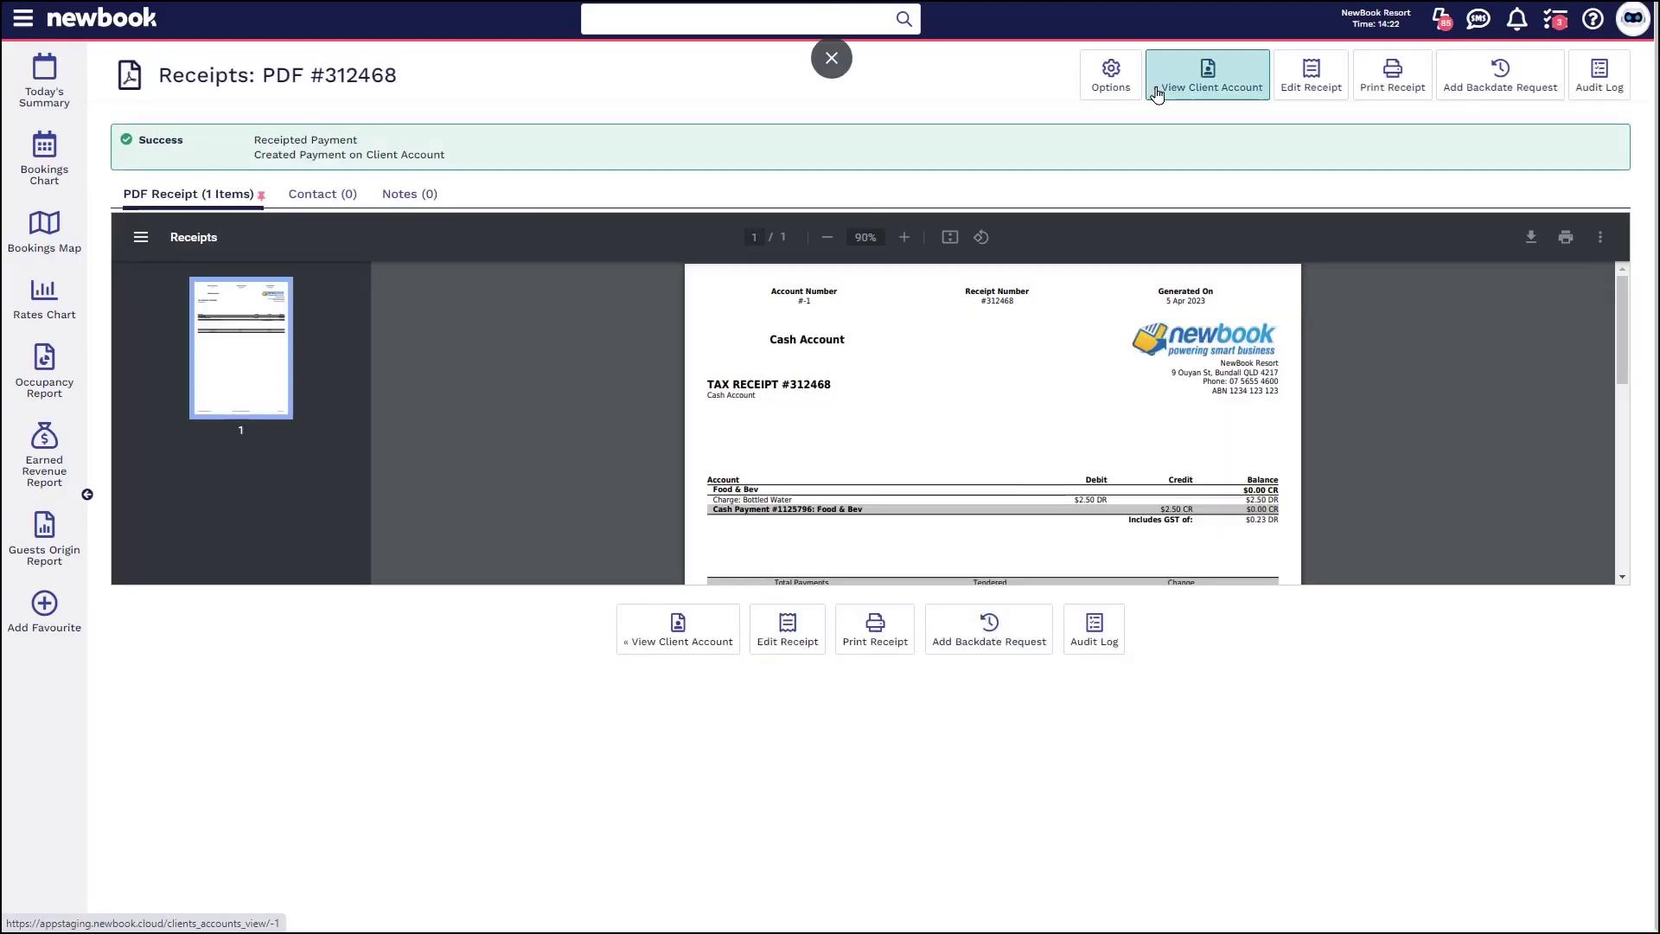
- Return to the Cash Account ledger and confirm the $0.00 CR overall balance
{"action": "left_click", "coordinate": [1159, 86]}
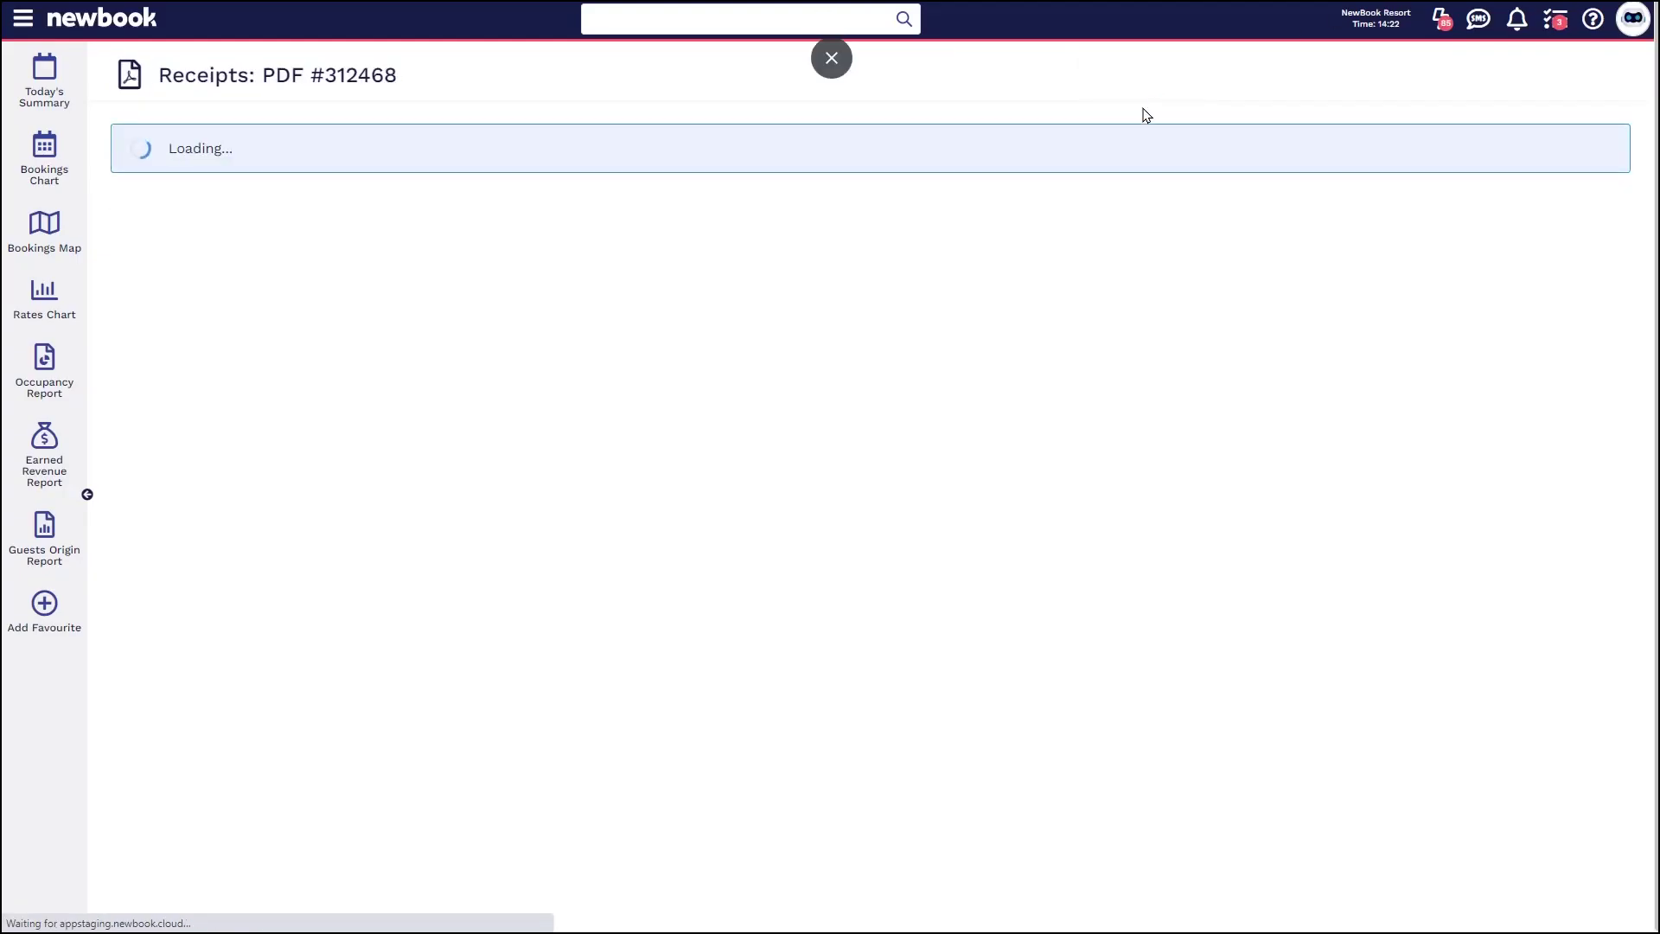
{"action": "left_click_drag", "start_coordinate": [1119, 462], "coordinate": [1216, 469]}
{"action": "left_click", "coordinate": [1209, 481]}
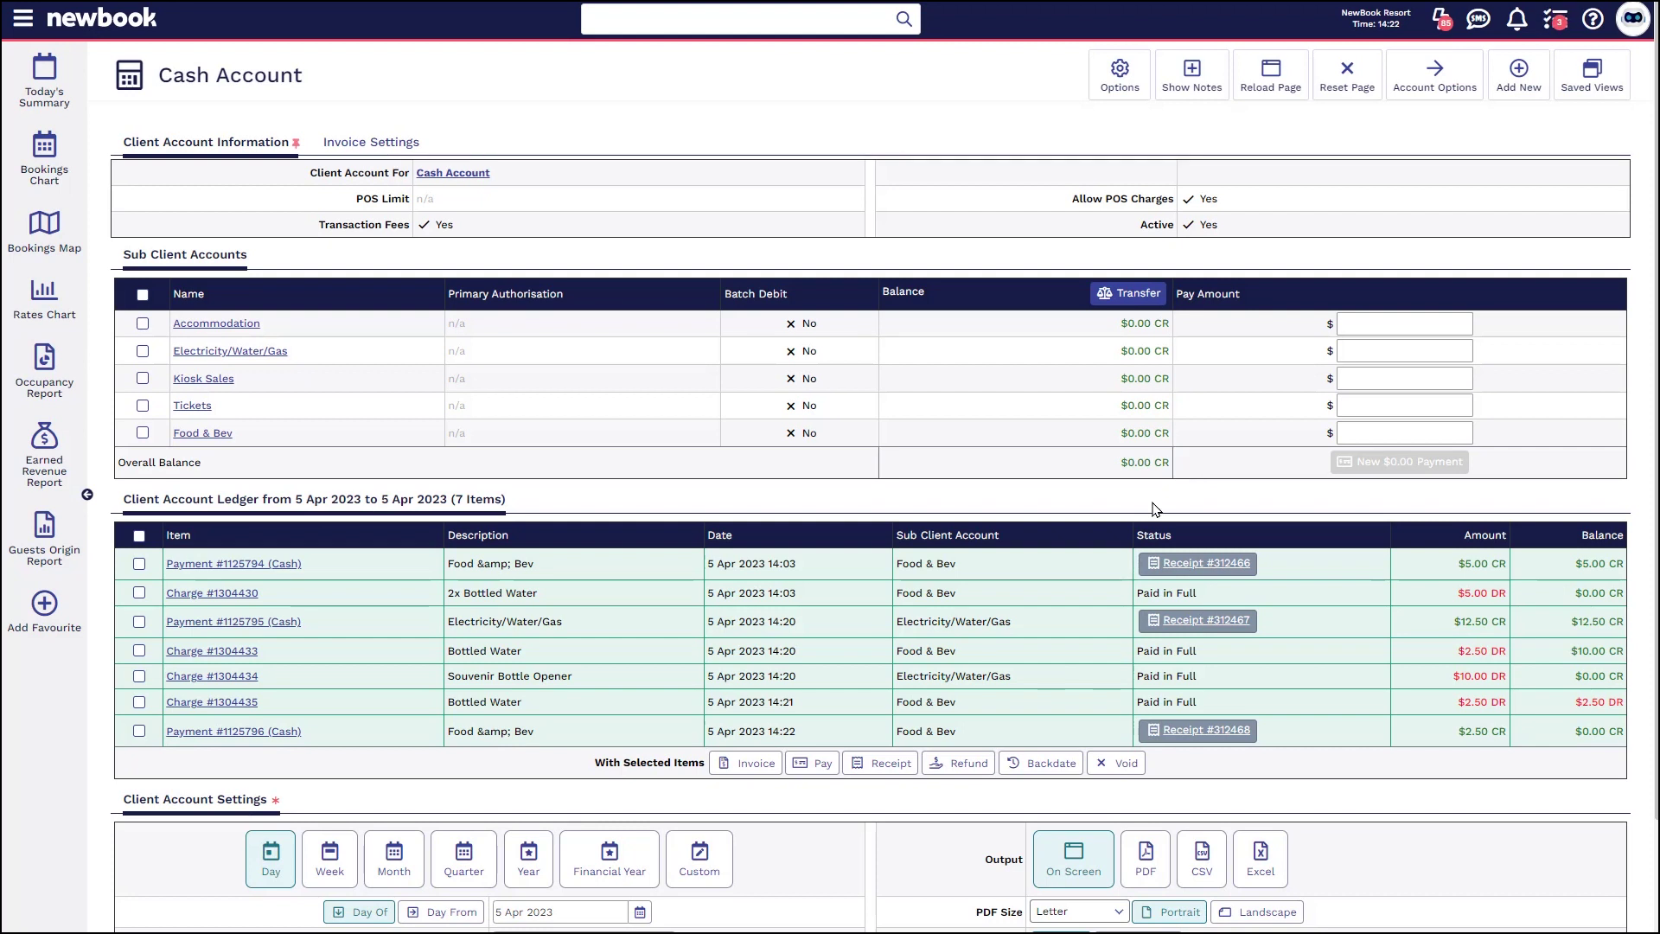
- Open the Knowledge Base help panel with the recommended Cash Account articles
{"action": "left_click", "coordinate": [1593, 19]}
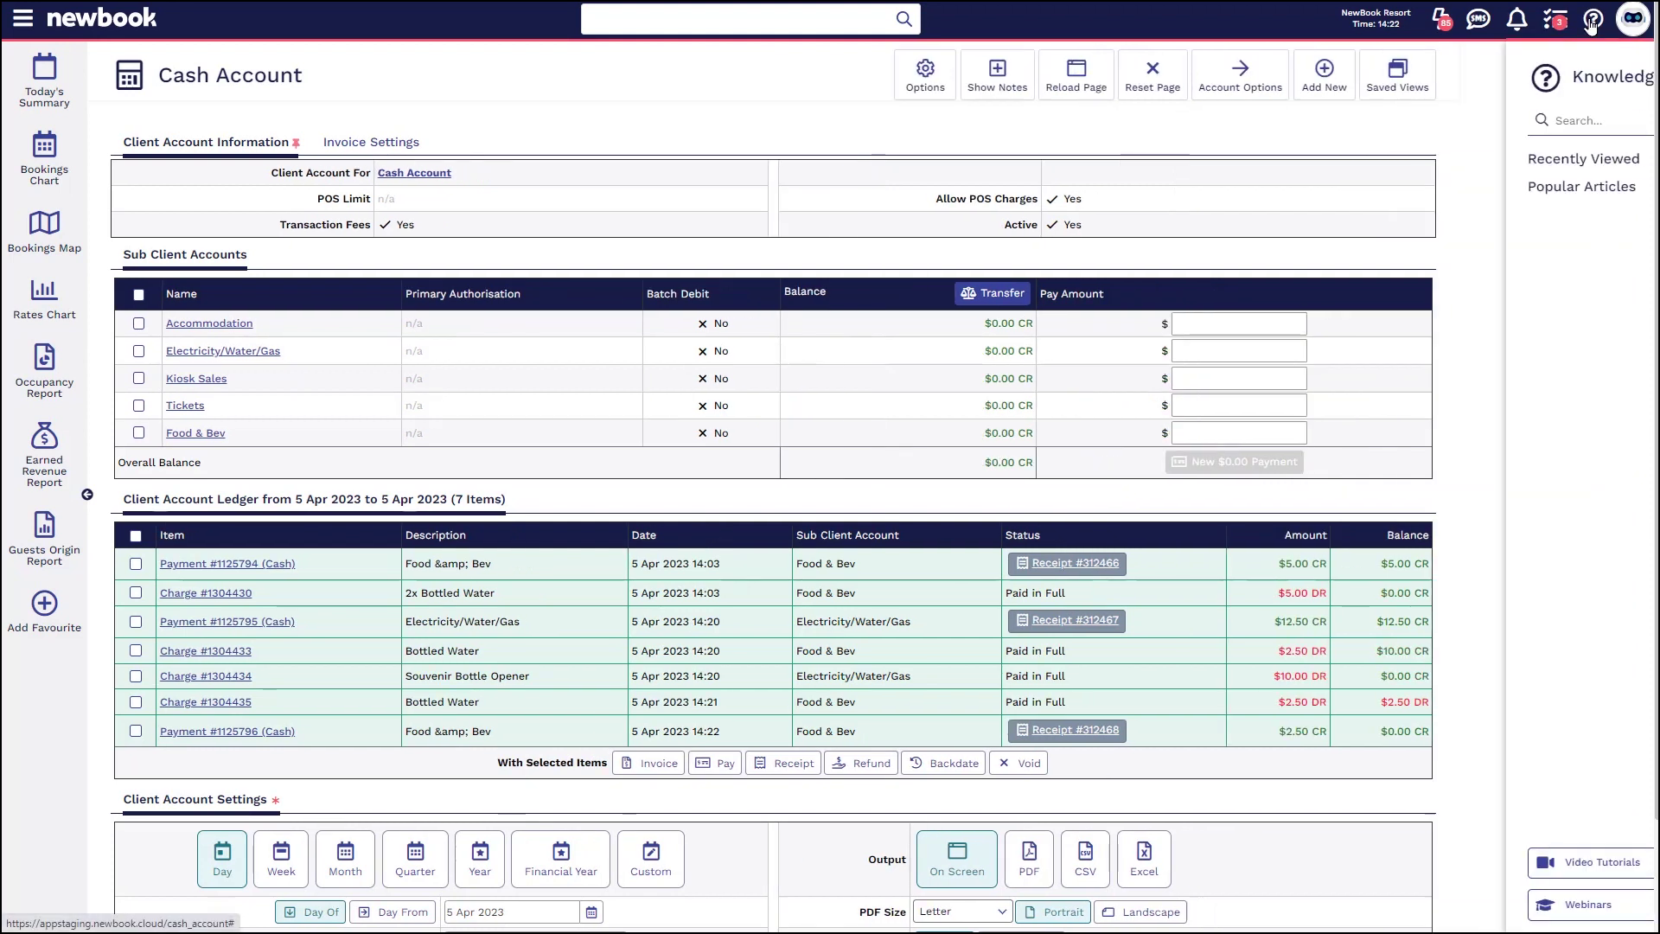